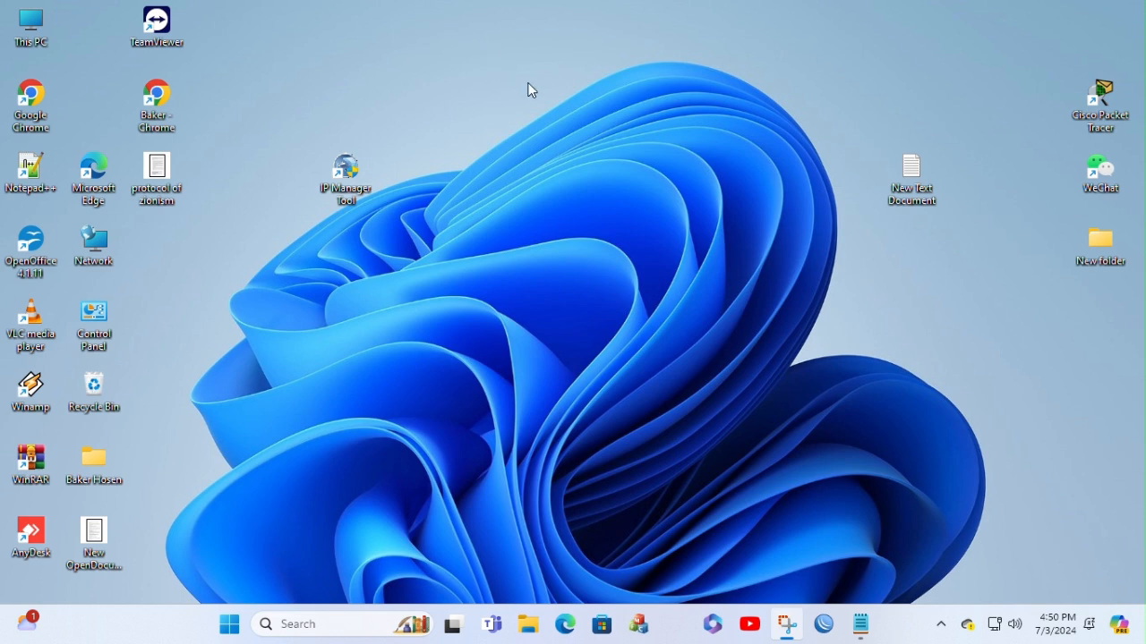
Step: Open the notes listing ip manager tool, nvmsclient and web browser, review the entries, and minimize the notes window
{"action": "double_click", "coordinate": [920, 188]}
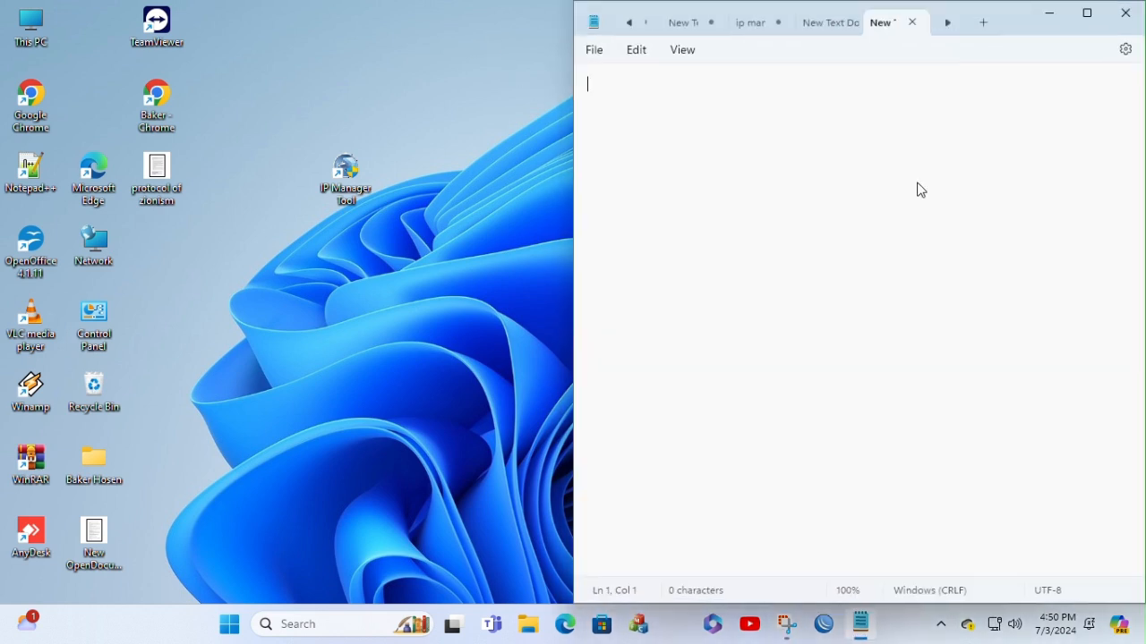
{"action": "left_click", "coordinate": [756, 22]}
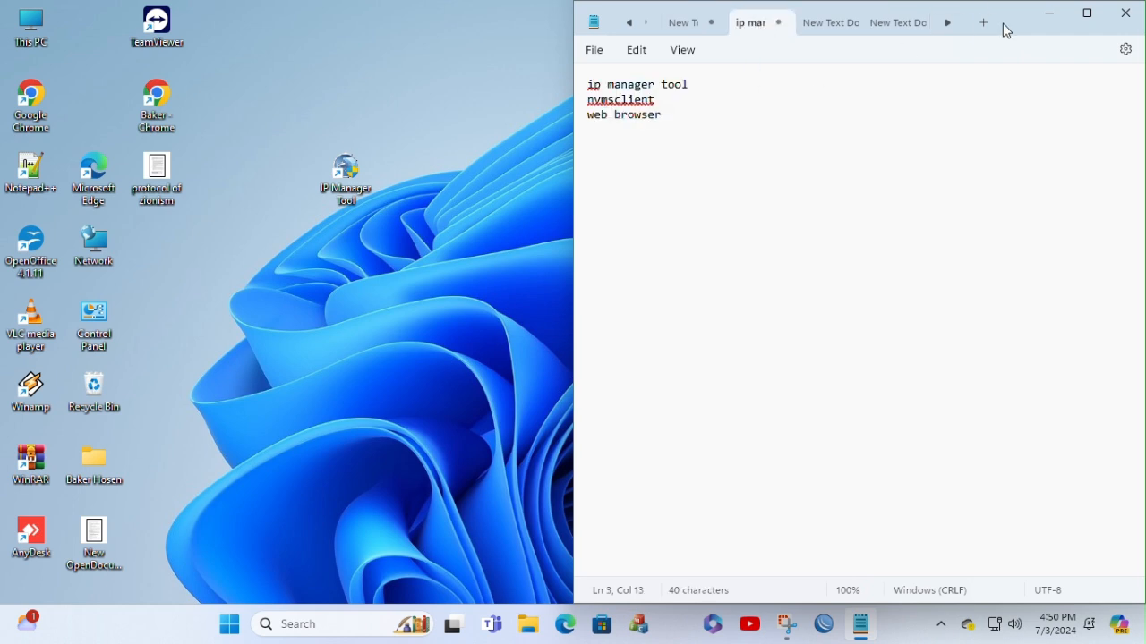
{"action": "left_click_drag", "start_coordinate": [1009, 27], "coordinate": [1009, 74]}
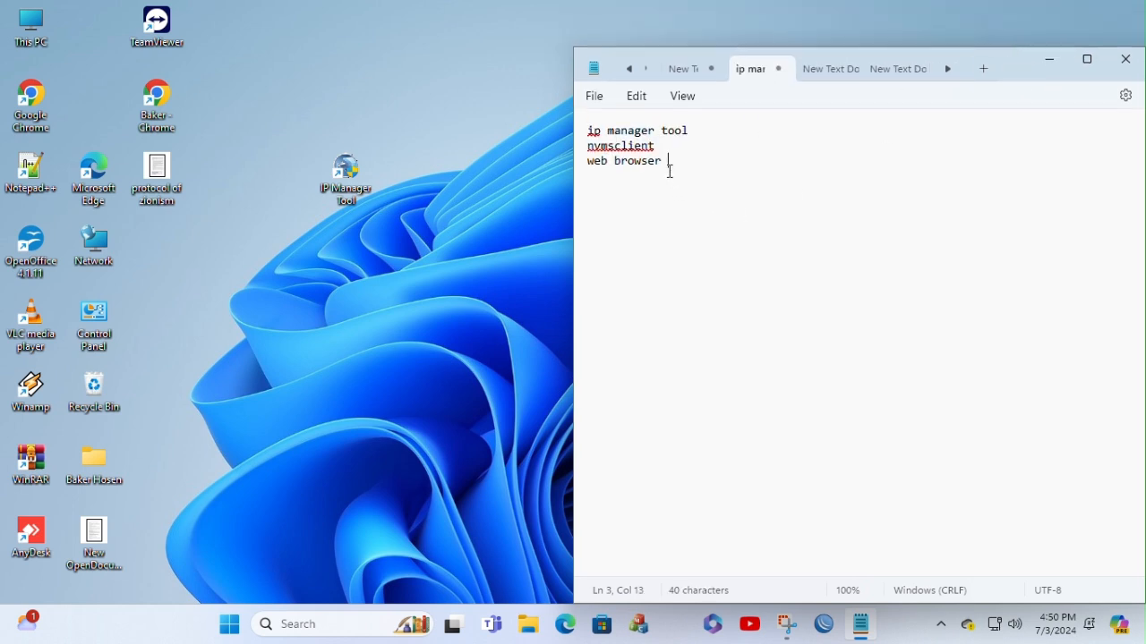
{"action": "key", "text": "ctrl+a"}
{"action": "left_click", "coordinate": [692, 140]}
{"action": "left_click_drag", "start_coordinate": [663, 145], "coordinate": [568, 146]}
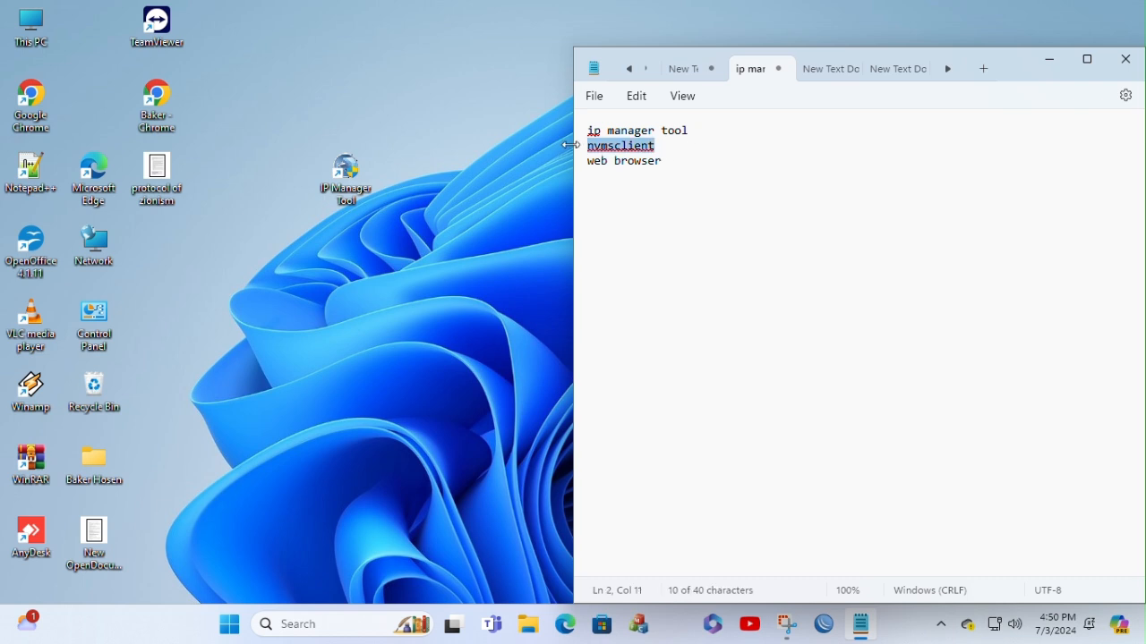
{"action": "left_click", "coordinate": [661, 145]}
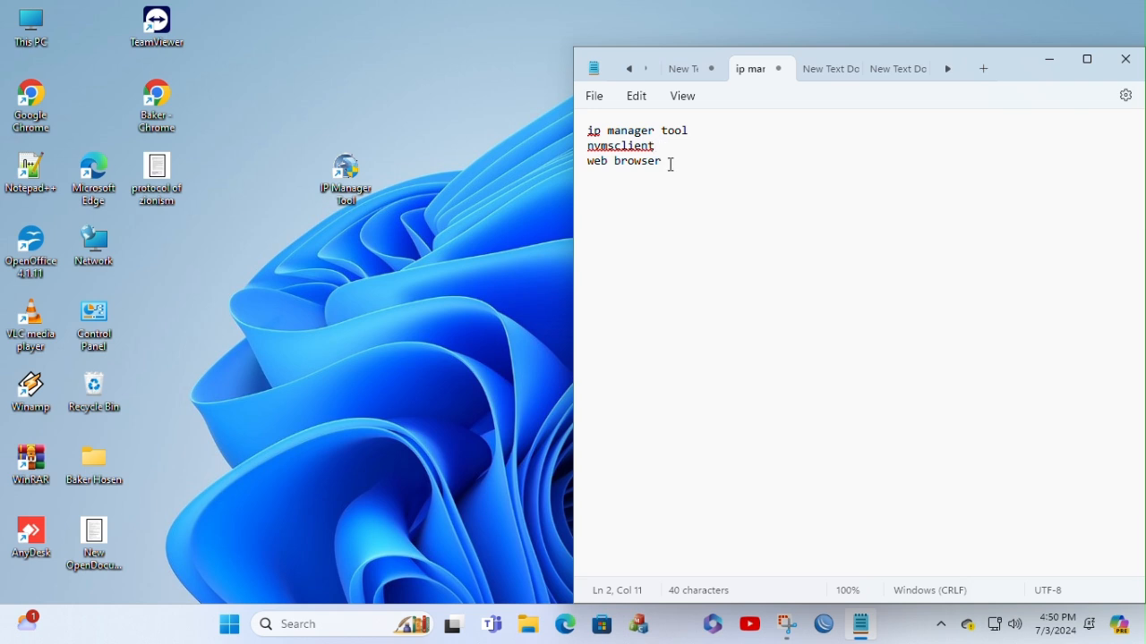
{"action": "left_click_drag", "start_coordinate": [667, 161], "coordinate": [583, 172]}
{"action": "left_click", "coordinate": [583, 176]}
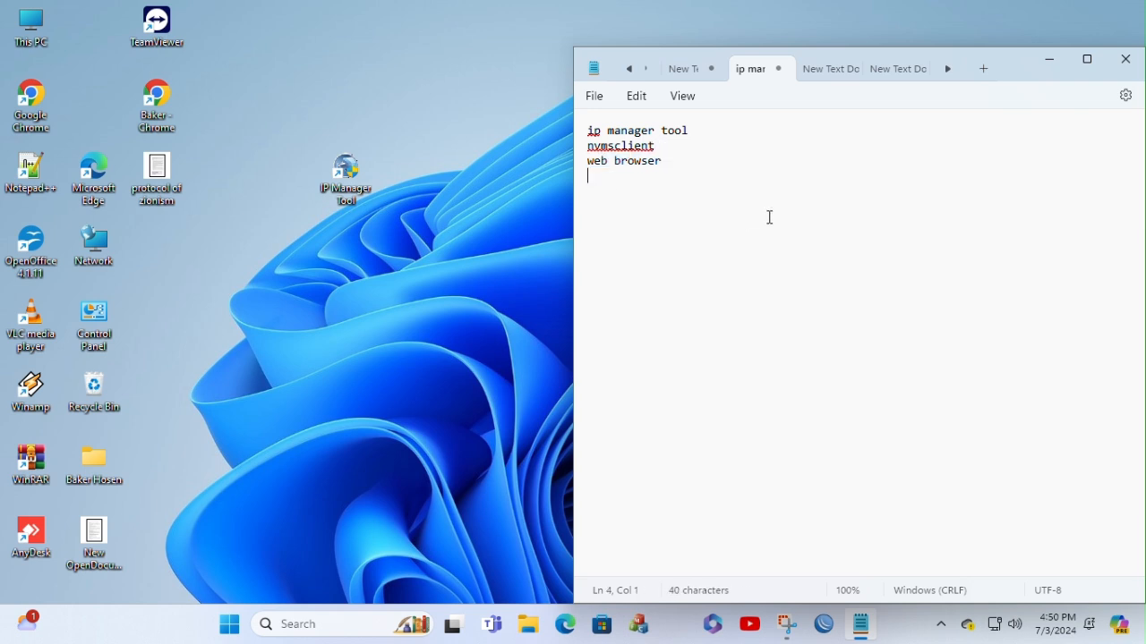
{"action": "left_click", "coordinate": [1051, 61]}
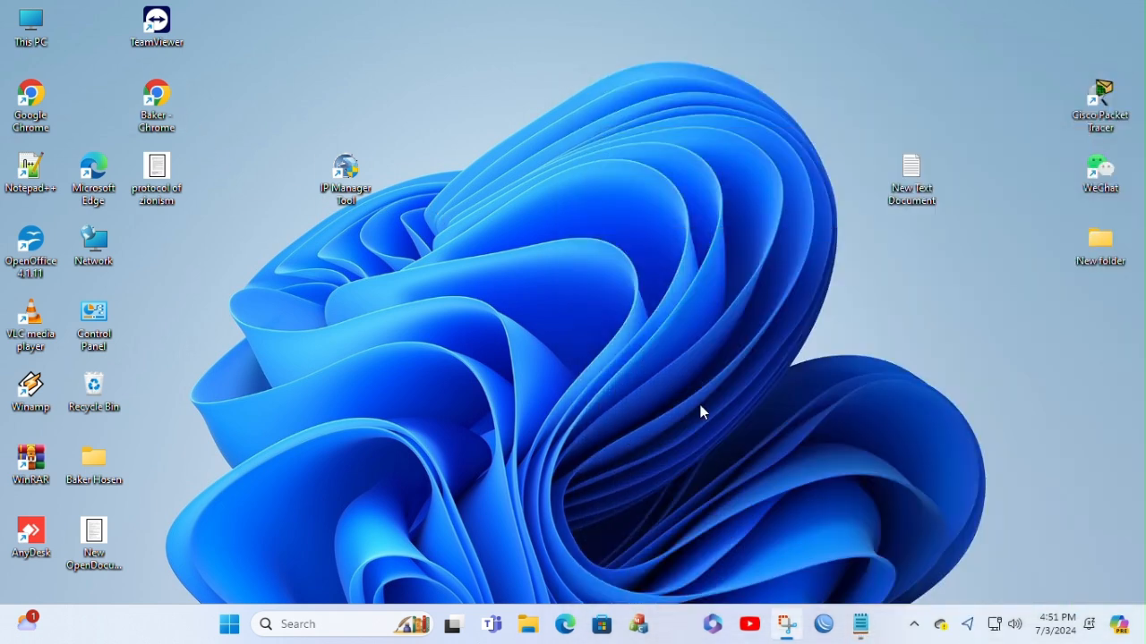
Step: Open Chrome, search Google for "tvt" and maximize the browser window
{"action": "double_click", "coordinate": [157, 98]}
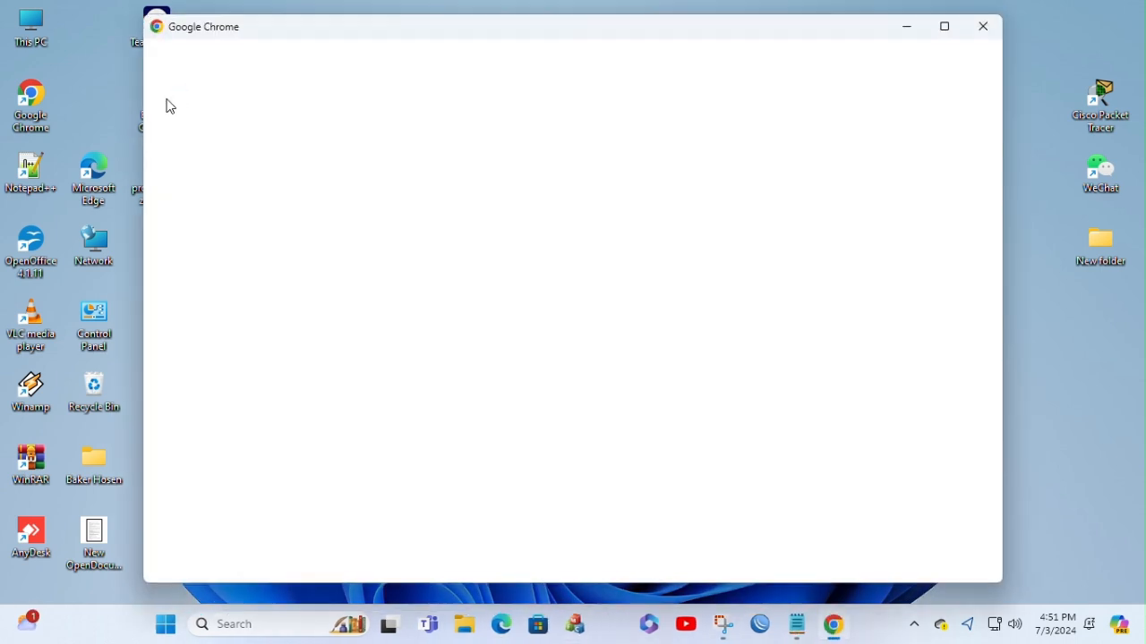
{"action": "left_click", "coordinate": [437, 383]}
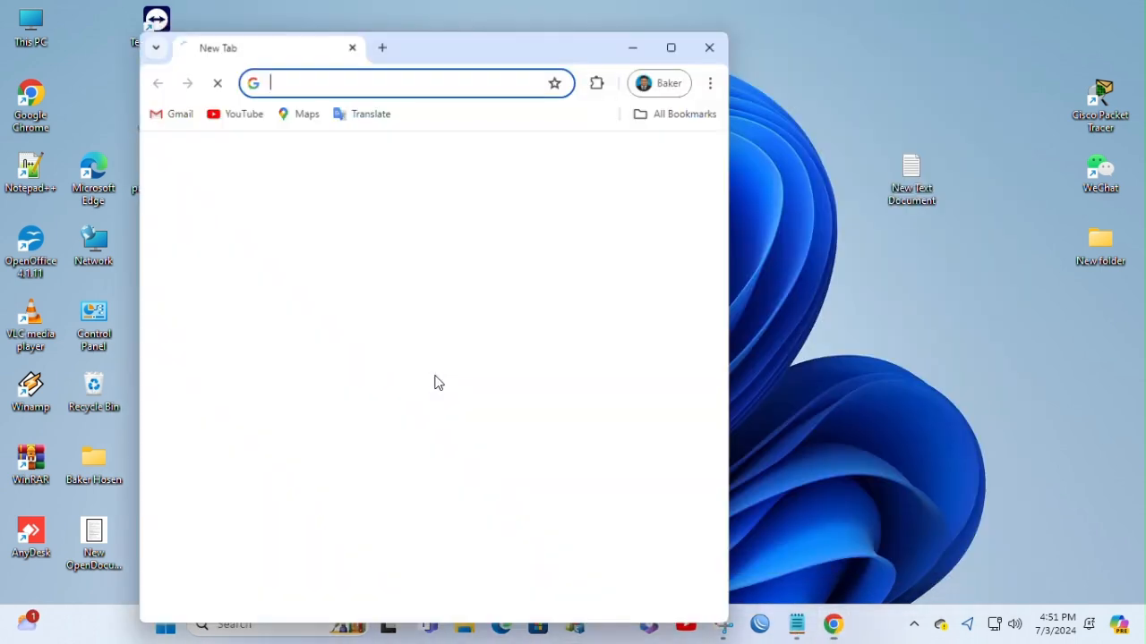
{"action": "left_click", "coordinate": [356, 89]}
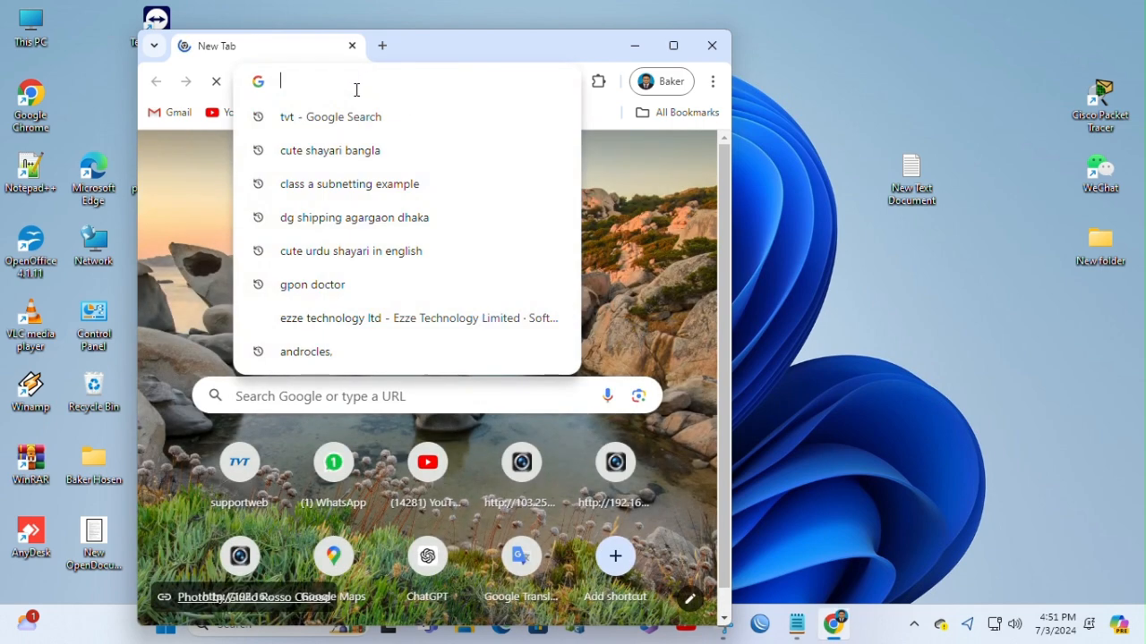
{"action": "type", "text": "tvt"}
{"action": "key", "text": "Return"}
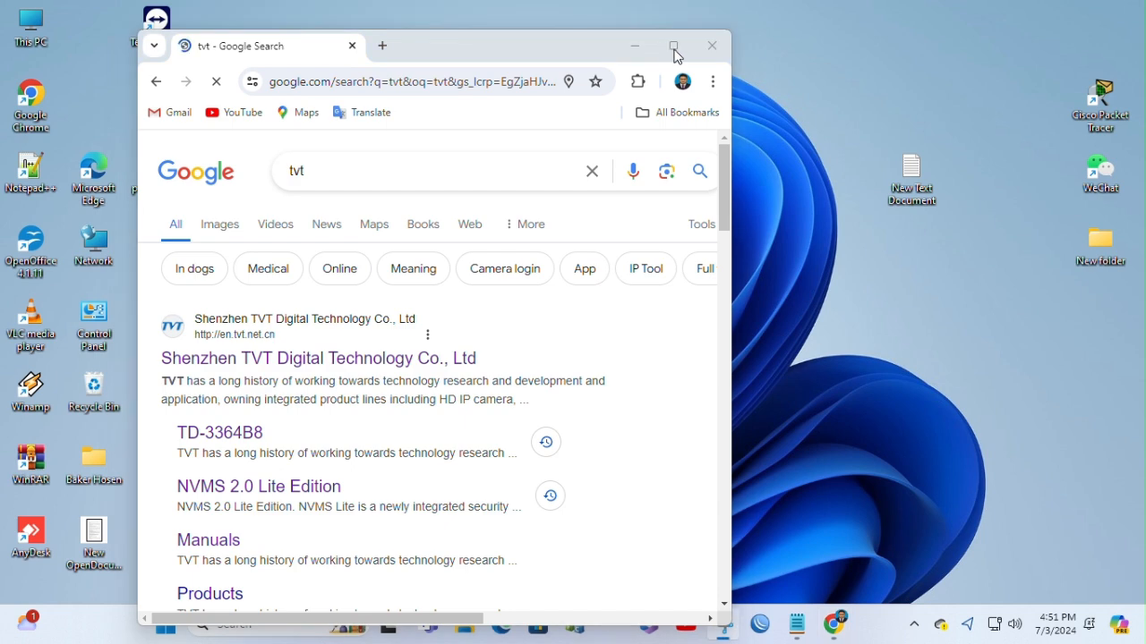
{"action": "left_click_drag", "start_coordinate": [435, 43], "coordinate": [618, 87]}
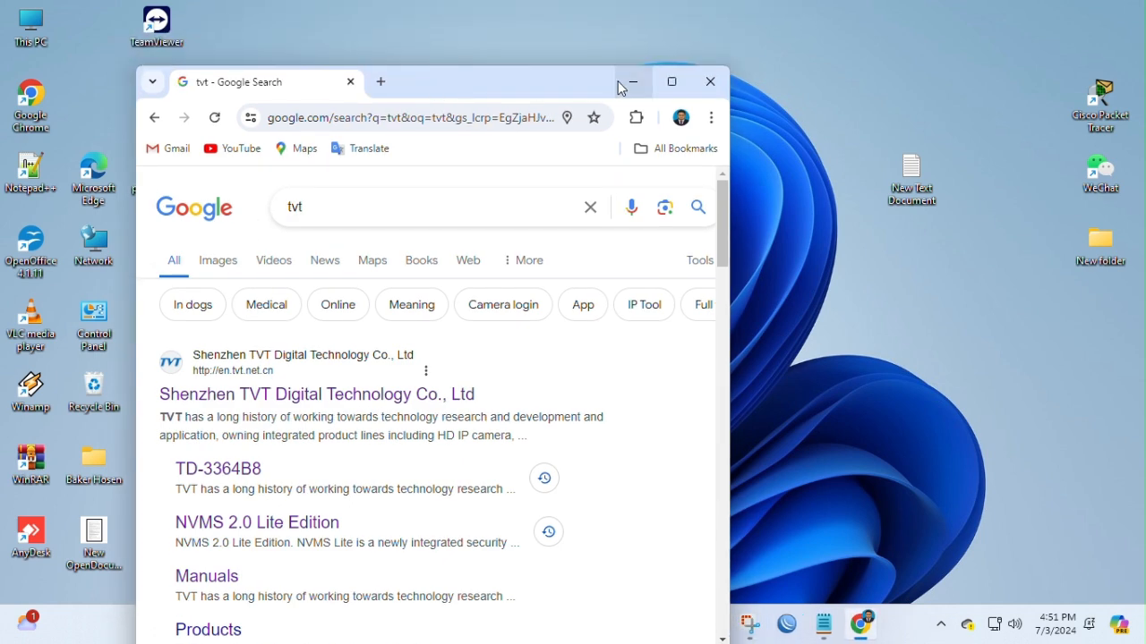
{"action": "left_click", "coordinate": [672, 81]}
Step: Open the Shenzhen TVT Digital Technology website and go to the Tool and Software list in its Support downloads
{"action": "left_click", "coordinate": [321, 330]}
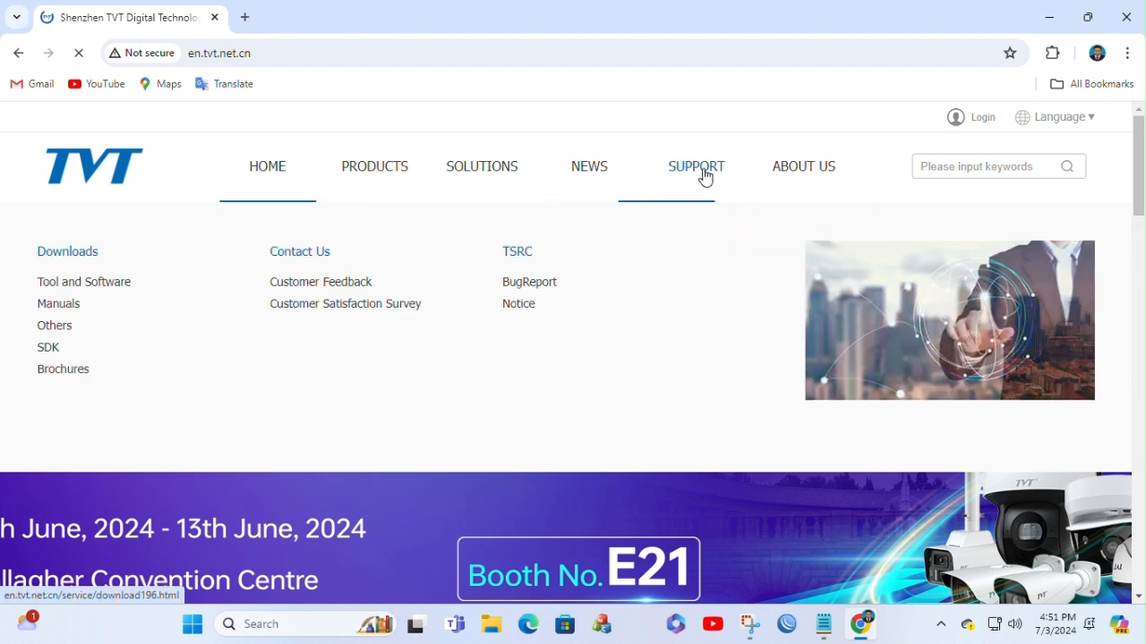
{"action": "left_click", "coordinate": [705, 176]}
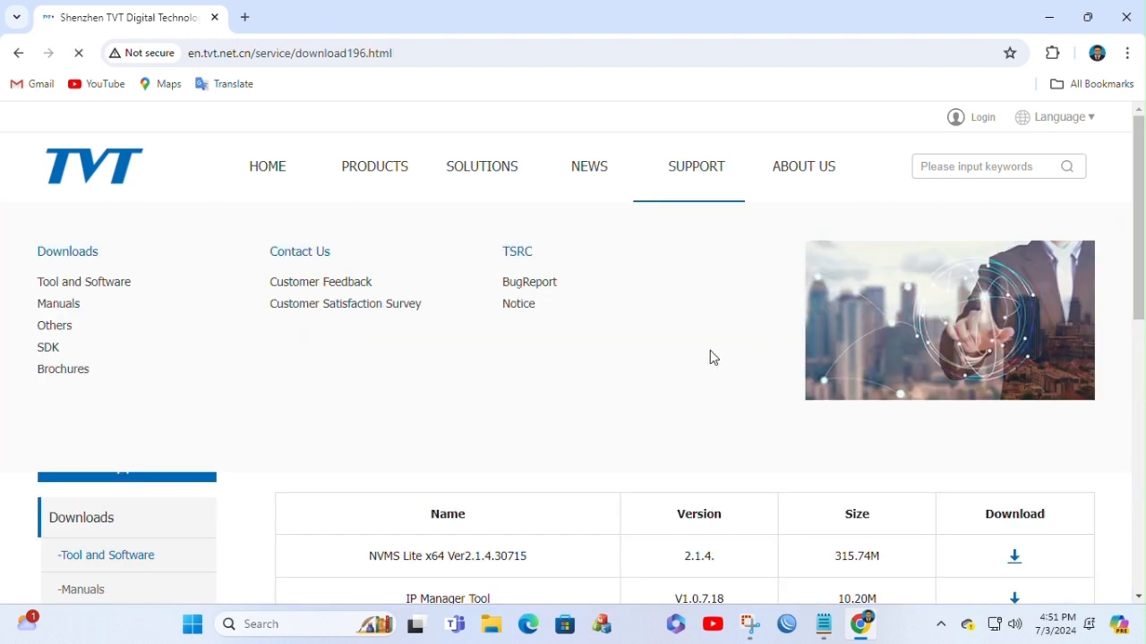
{"action": "scroll", "coordinate": [709, 356], "scroll_direction": "down", "scroll_amount": 3}
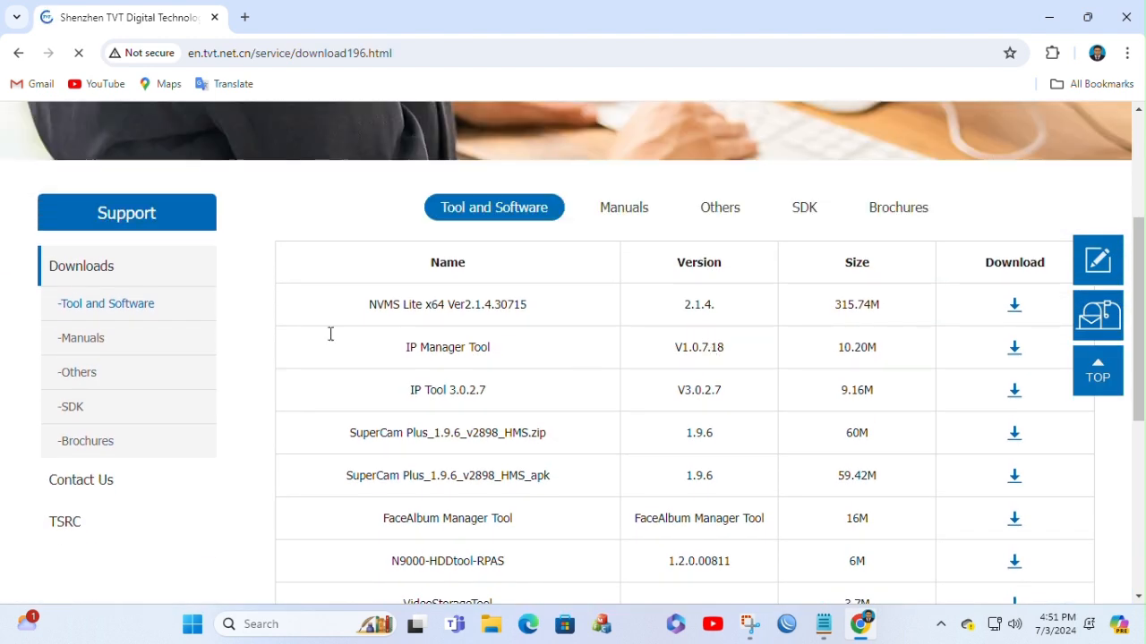
Step: Examine the NVMS Lite x64 Ver2.1.4.30715 and IP Manager Tool entries in the Tool and Software download table
{"action": "left_click_drag", "start_coordinate": [366, 305], "coordinate": [551, 322]}
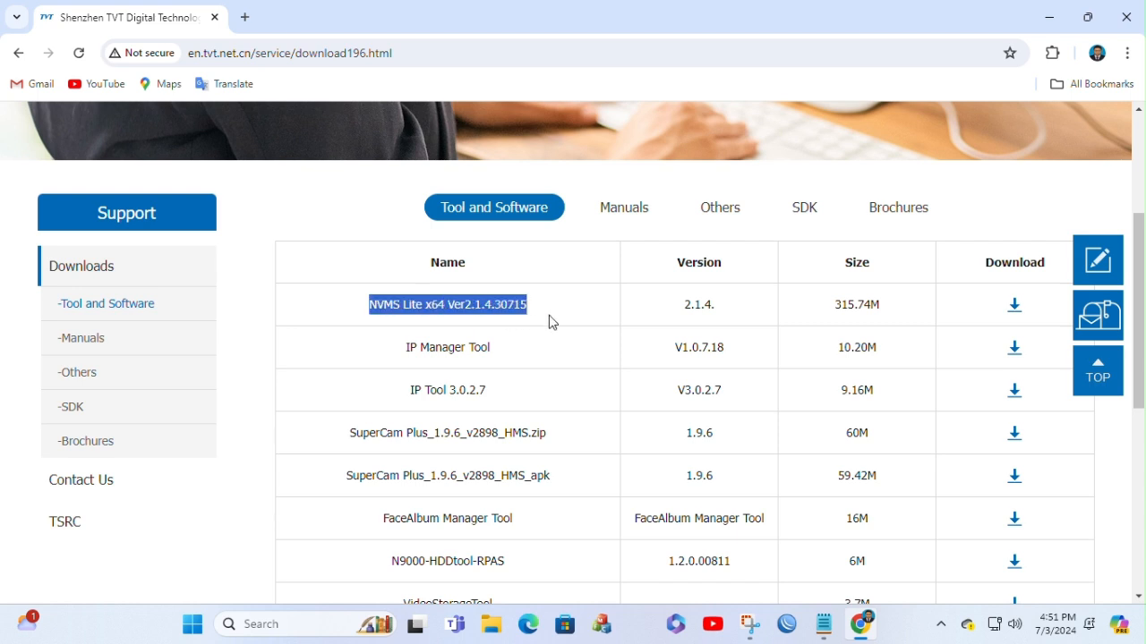
{"action": "left_click", "coordinate": [559, 310]}
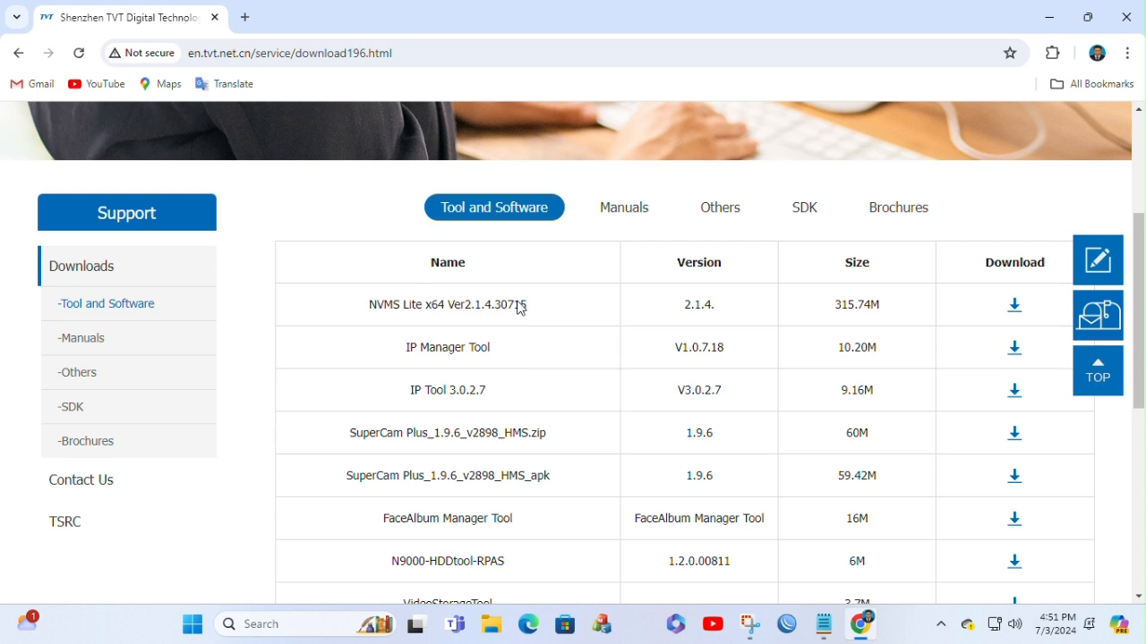
{"action": "scroll", "coordinate": [514, 304], "scroll_direction": "down", "scroll_amount": 1}
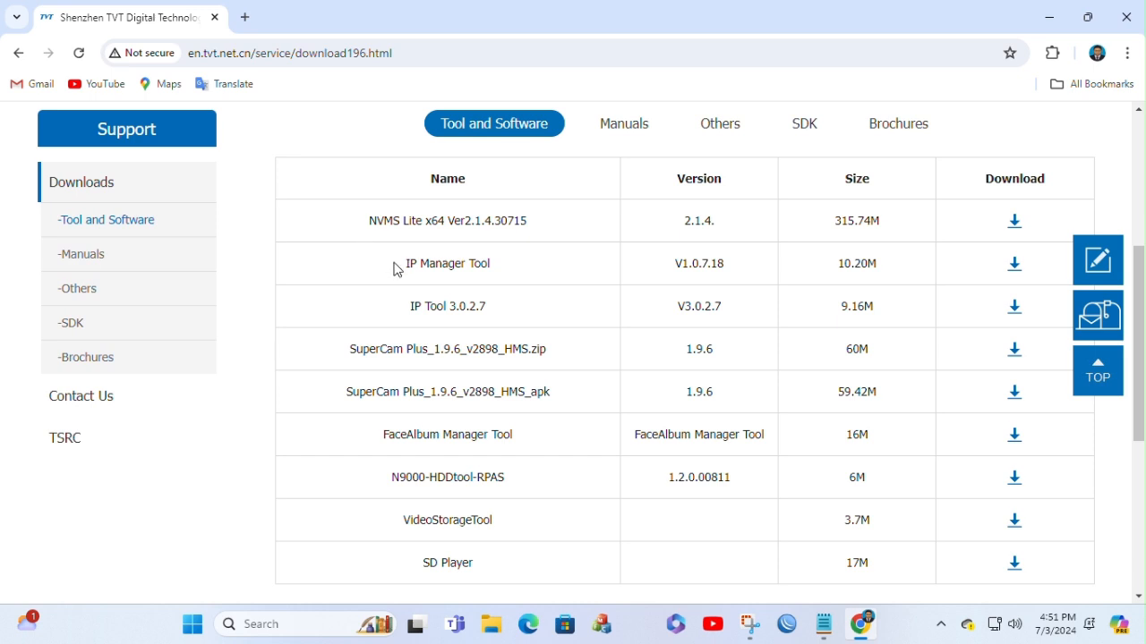
{"action": "left_click_drag", "start_coordinate": [394, 268], "coordinate": [563, 266]}
{"action": "left_click", "coordinate": [563, 265]}
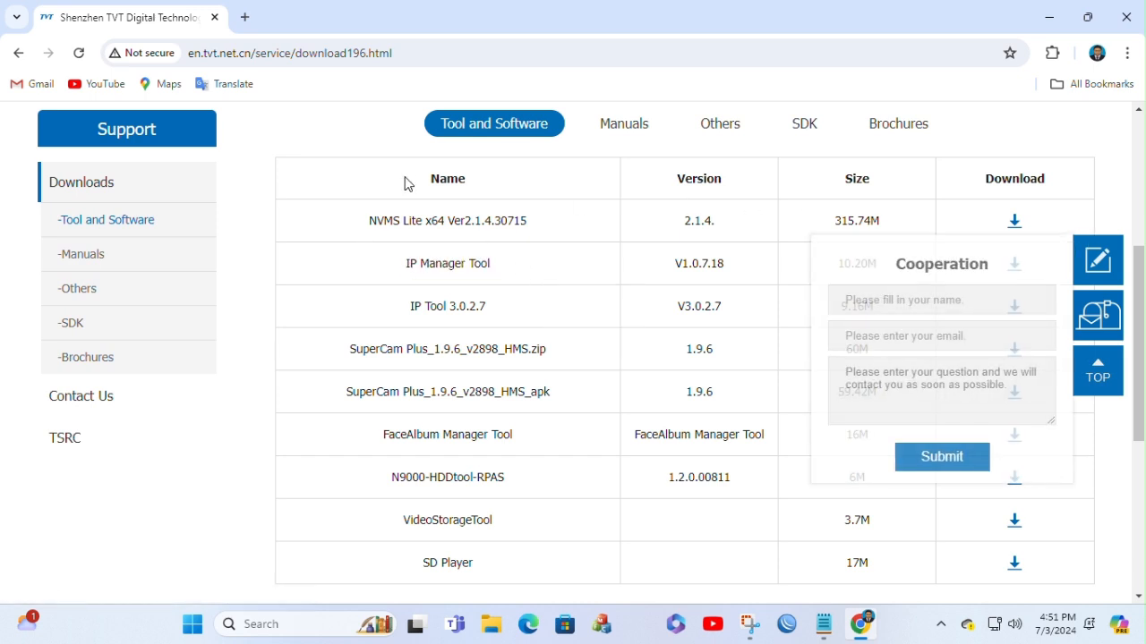
{"action": "mouse_move", "coordinate": [350, 222]}
{"action": "left_mouse_down"}
{"action": "mouse_move", "coordinate": [558, 222]}
{"action": "mouse_move", "coordinate": [328, 223]}
{"action": "left_mouse_up"}
{"action": "left_click", "coordinate": [548, 215]}
{"action": "left_click", "coordinate": [328, 223]}
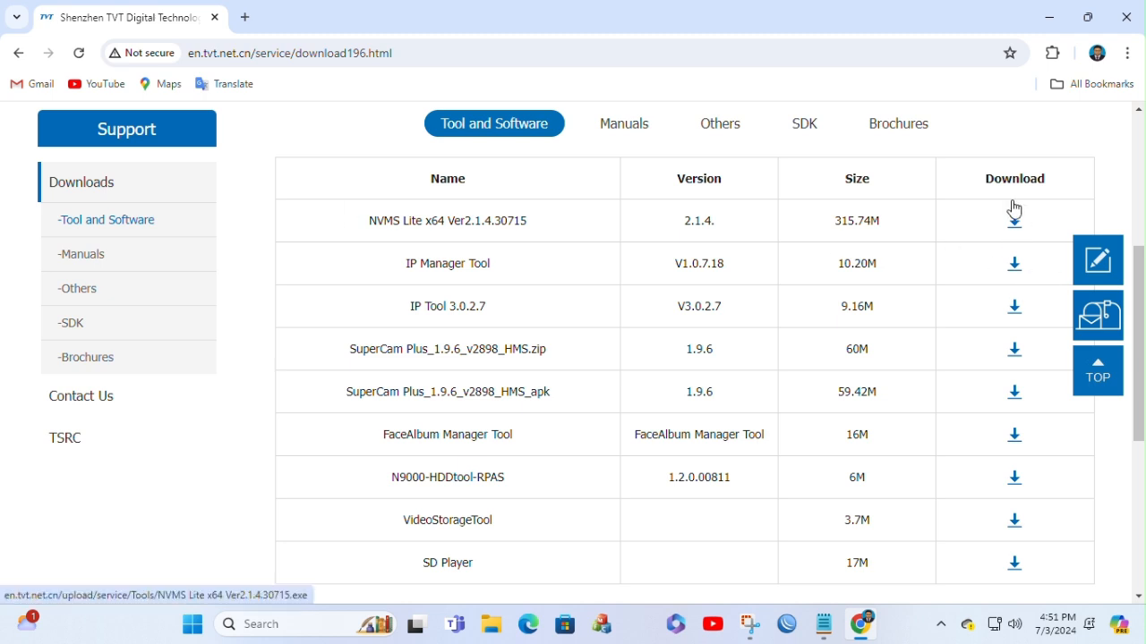
Step: Open the browser's download history and show the NVMS Lite x64 Ver2.1.4.30715.exe installer in its folder
{"action": "left_click", "coordinate": [1126, 54]}
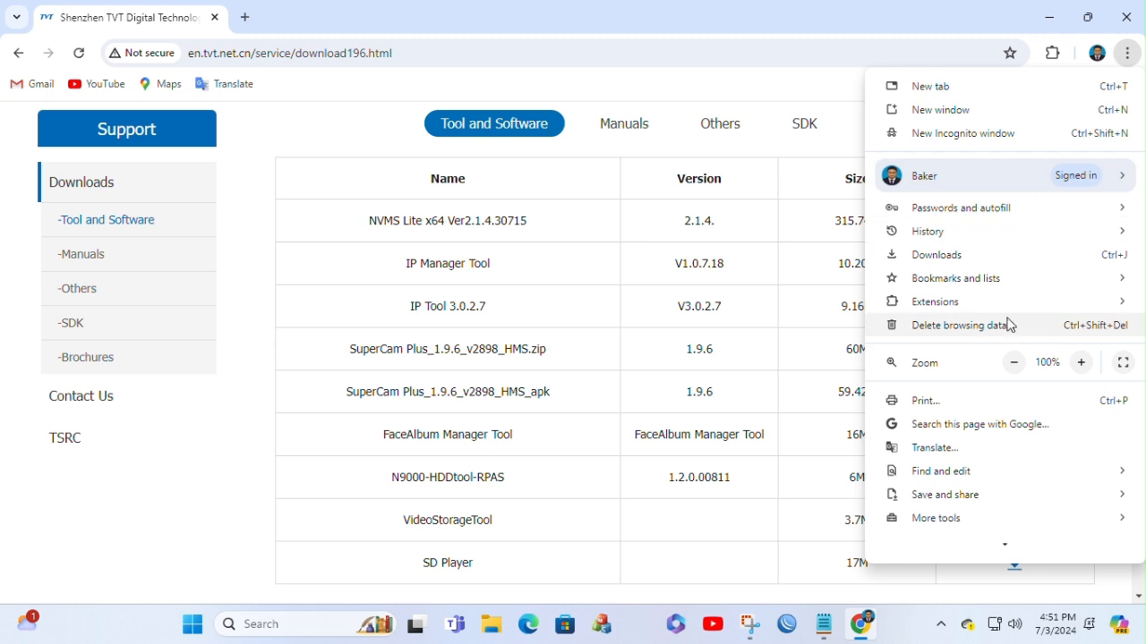
{"action": "left_click", "coordinate": [934, 255]}
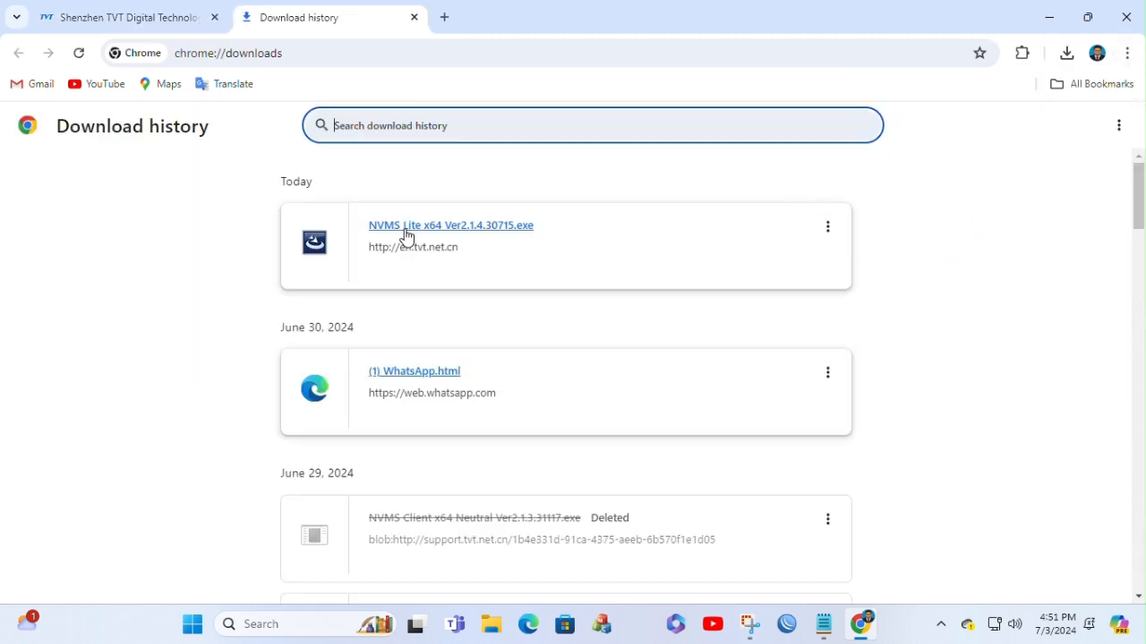
{"action": "left_click", "coordinate": [401, 226]}
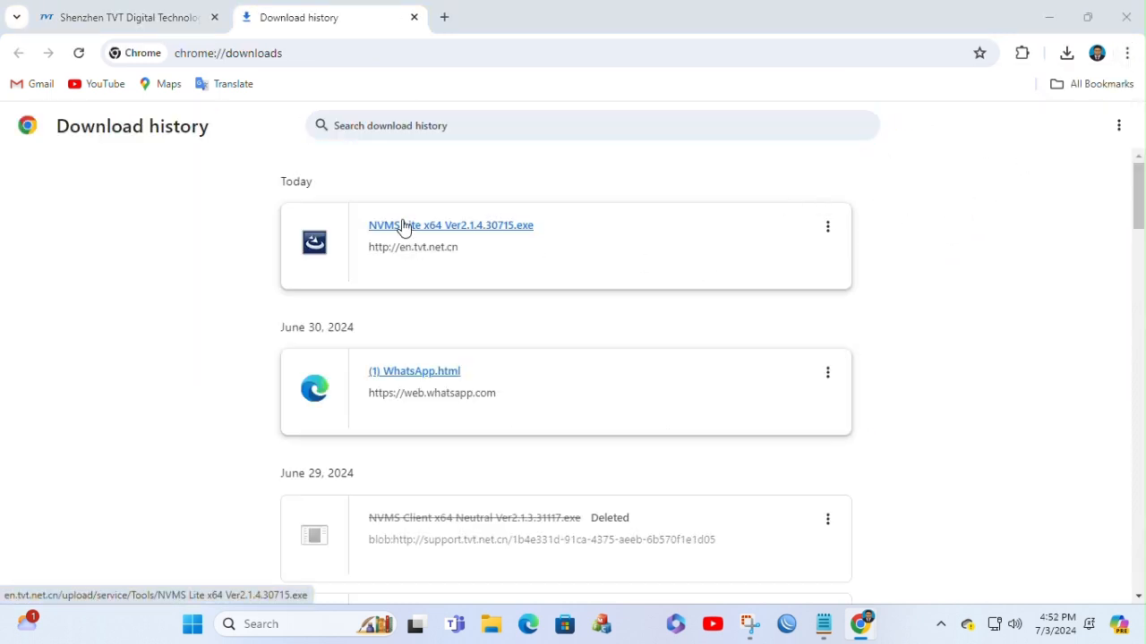
{"action": "left_click", "coordinate": [827, 226]}
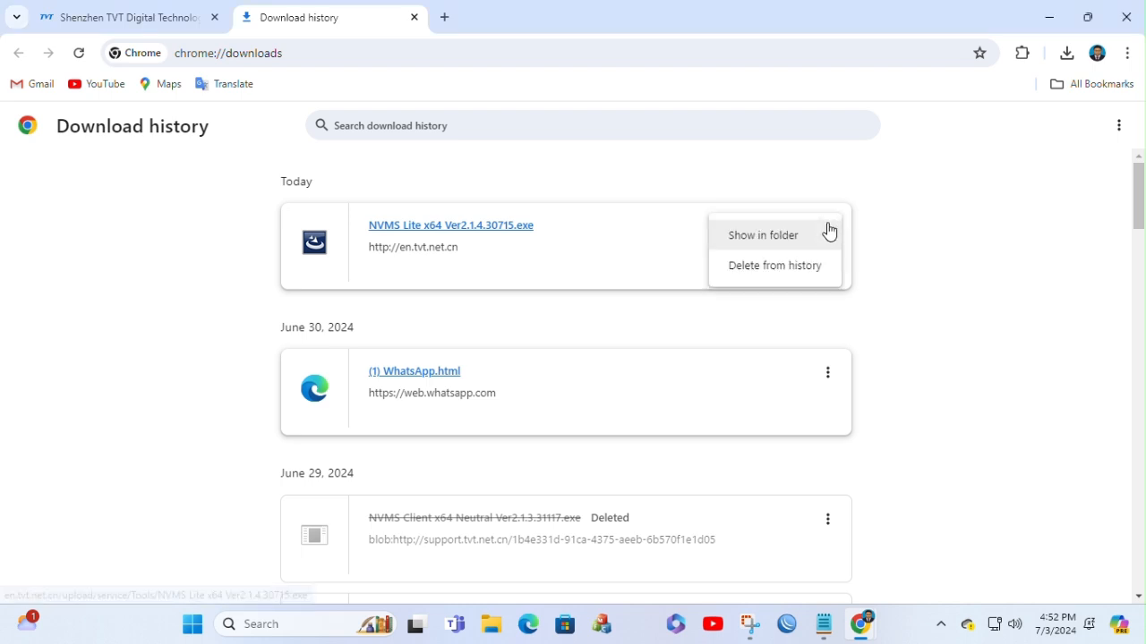
{"action": "left_click", "coordinate": [786, 239]}
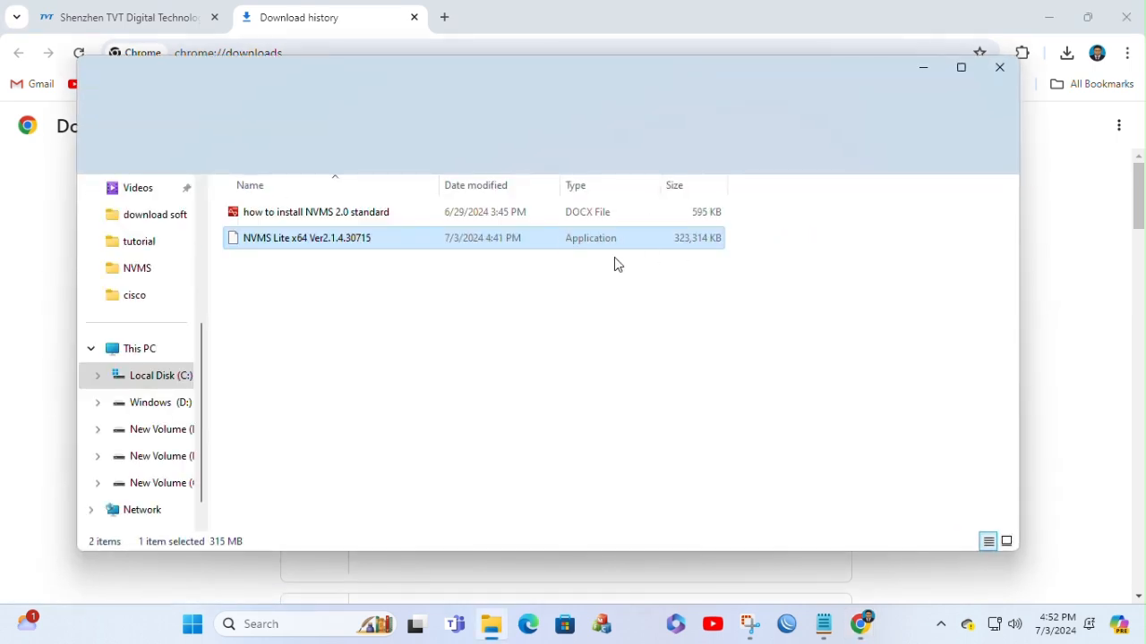
Step: Run the NVMS Lite x64 Ver2.1.4.30715 installer, allowing it past the SmartScreen warning, and close the NVMS folder window
{"action": "double_click", "coordinate": [309, 235]}
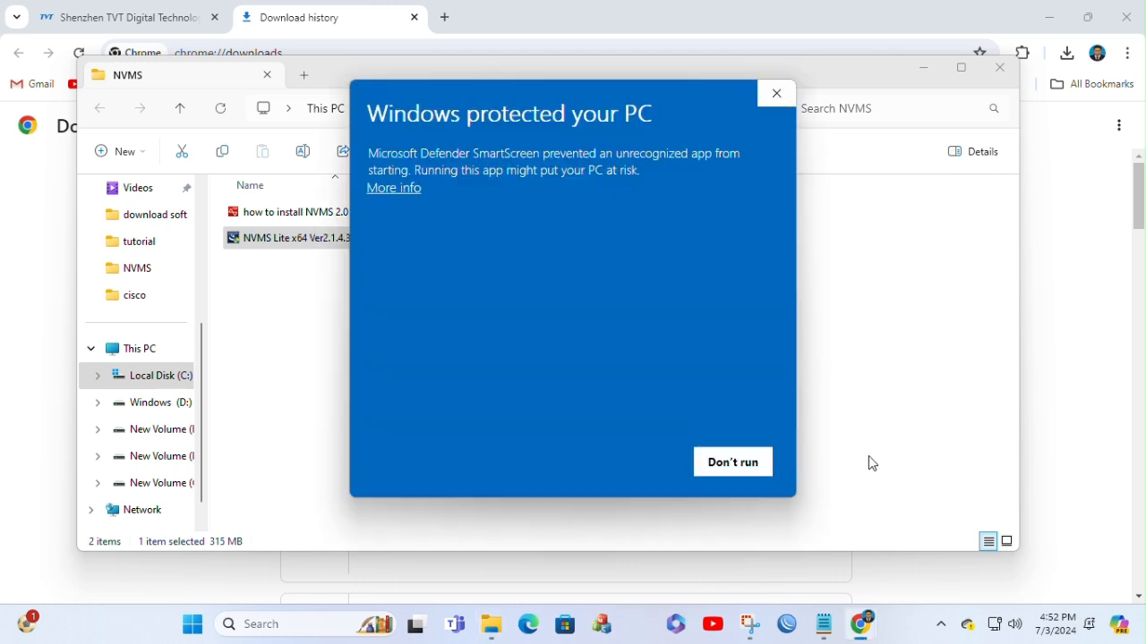
{"action": "left_click", "coordinate": [398, 190]}
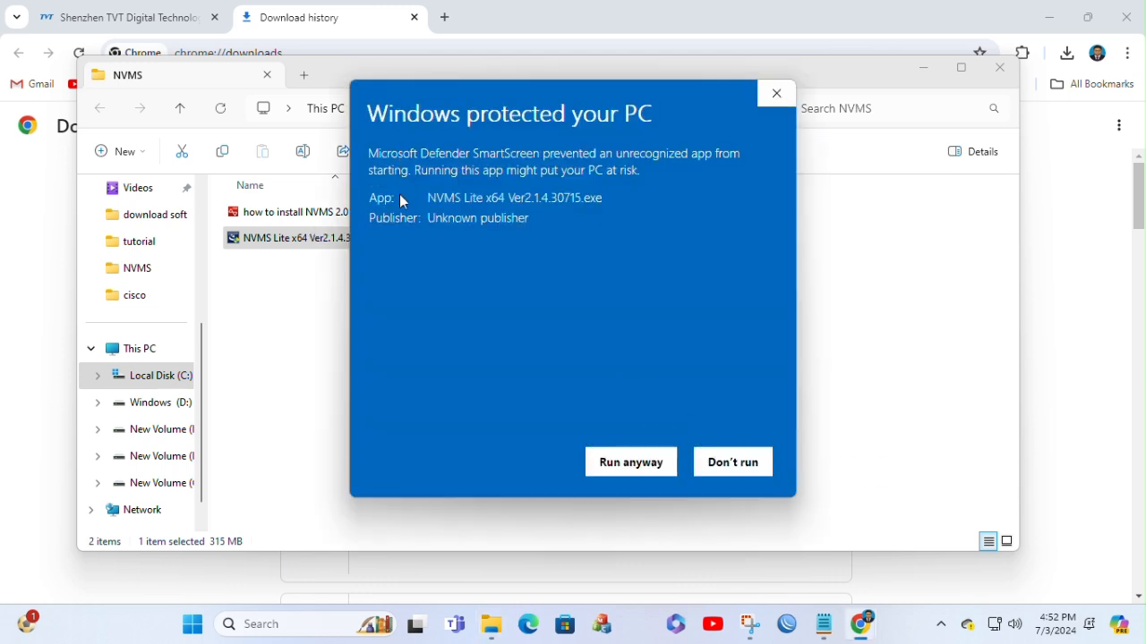
{"action": "left_click", "coordinate": [631, 462]}
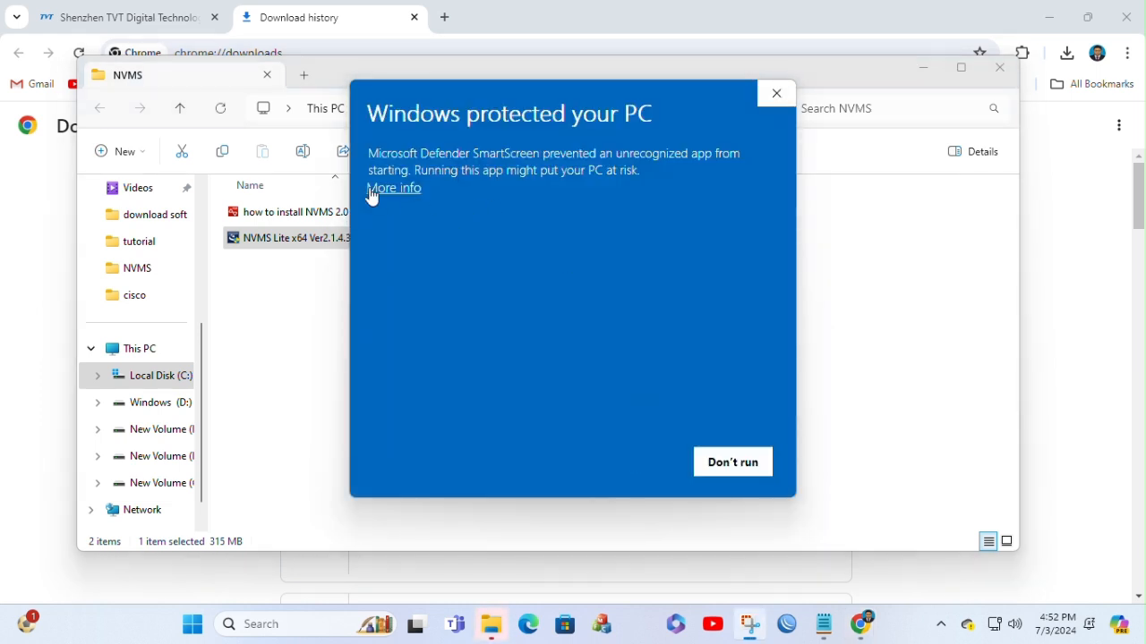
{"action": "left_click", "coordinate": [394, 189]}
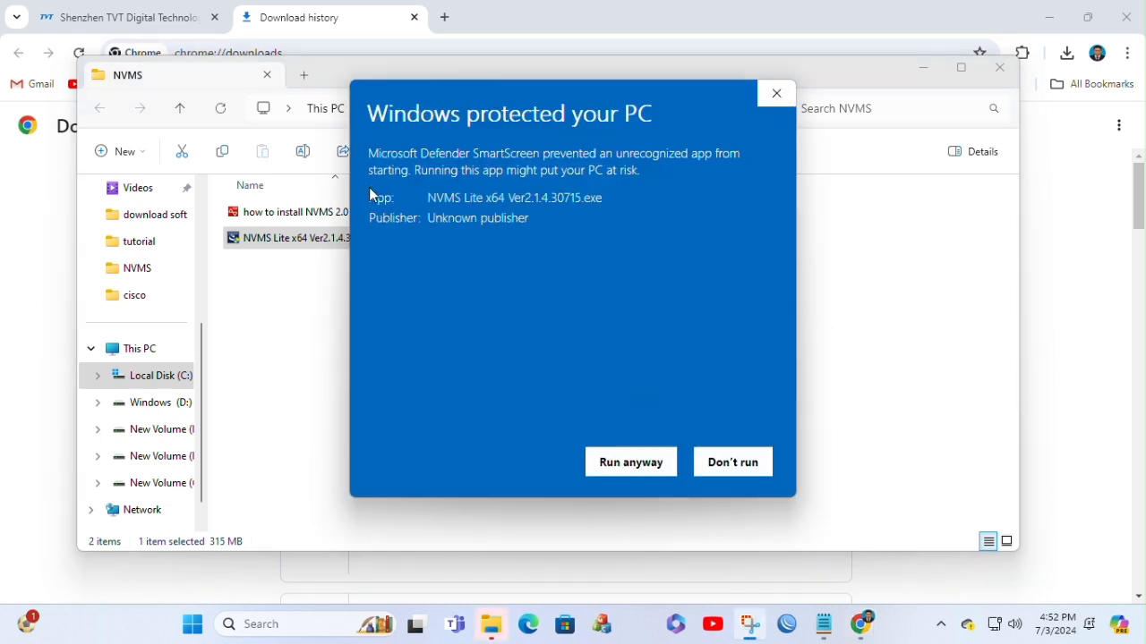
{"action": "left_click", "coordinate": [622, 464]}
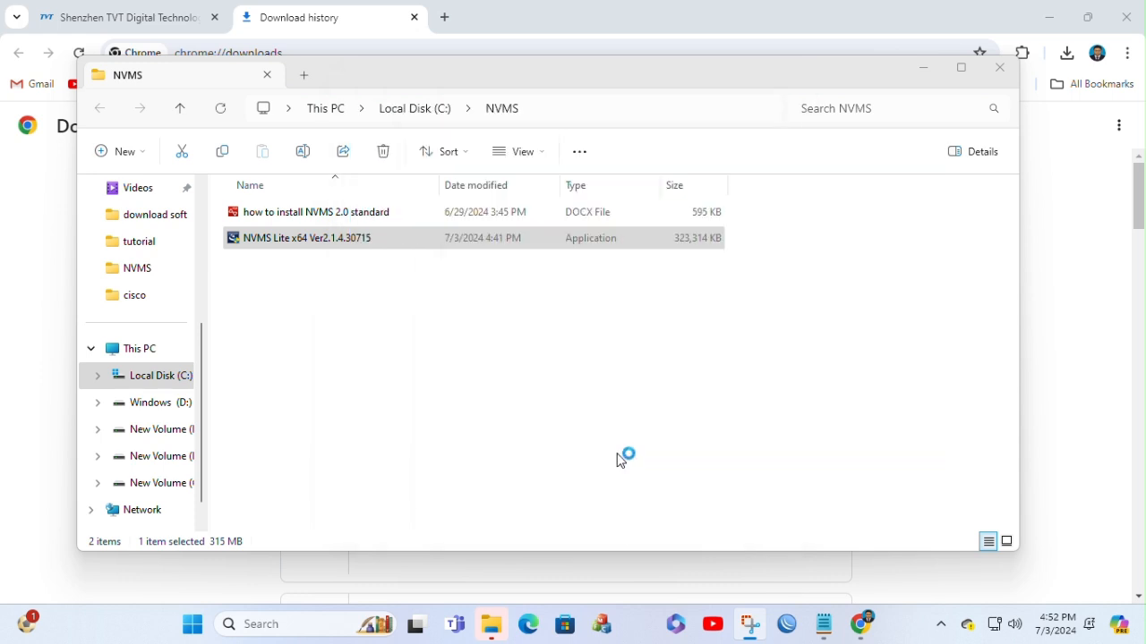
{"action": "left_click", "coordinate": [626, 345]}
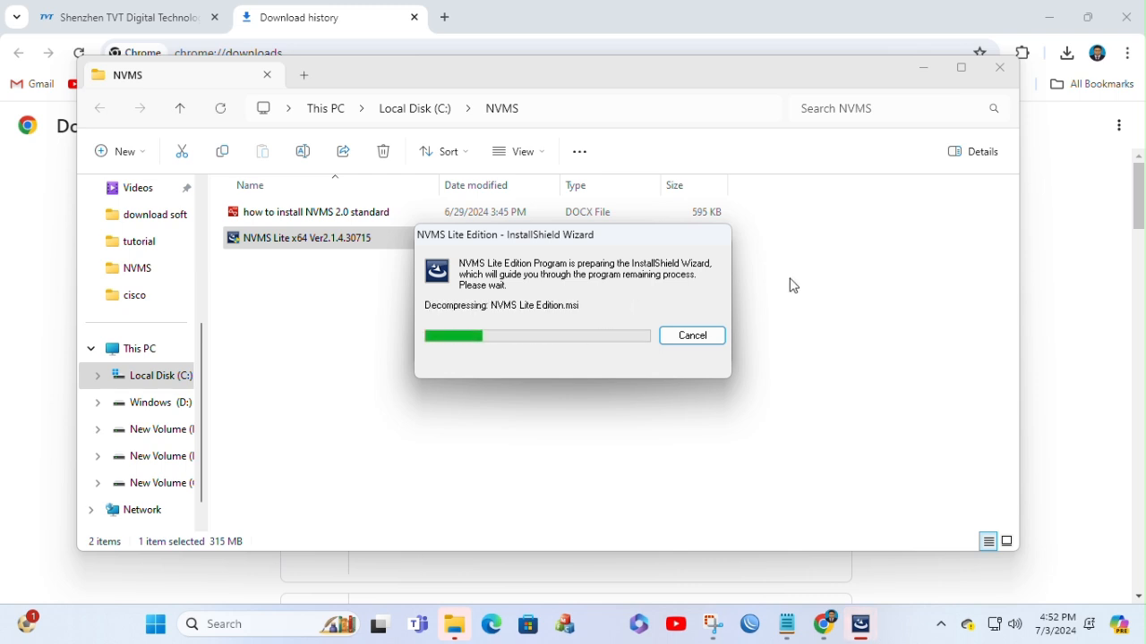
{"action": "left_click", "coordinate": [1000, 68]}
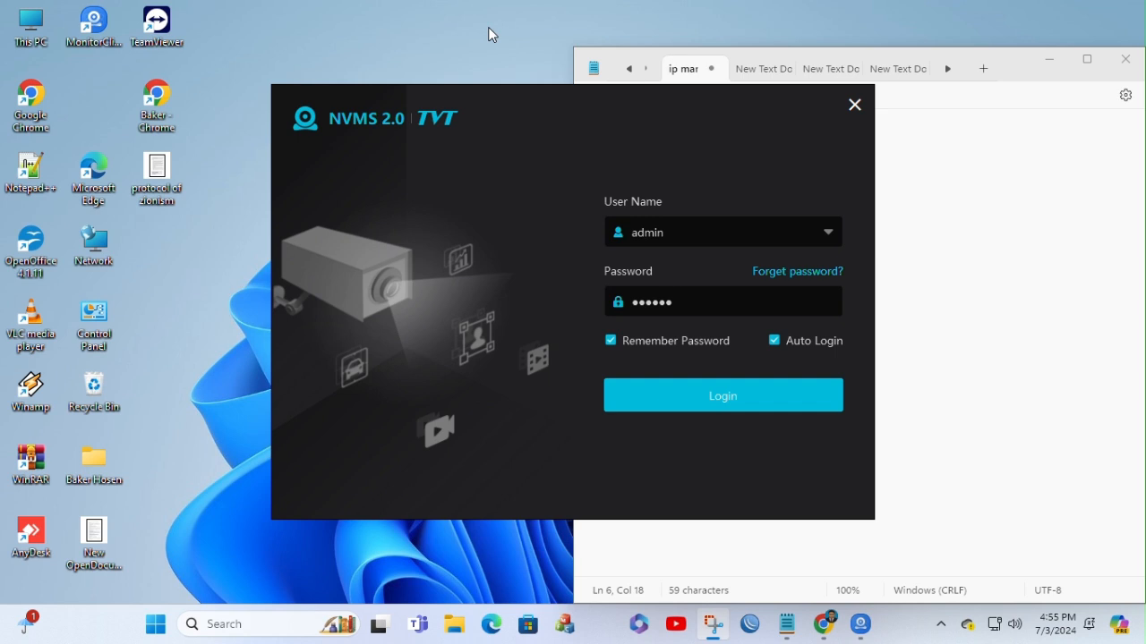
Step: Enter the account password for the admin user, log in to NVMS 2.0, and minimize the notes window
{"action": "left_click_drag", "start_coordinate": [683, 300], "coordinate": [343, 290]}
{"action": "type", "text": "•••••"}
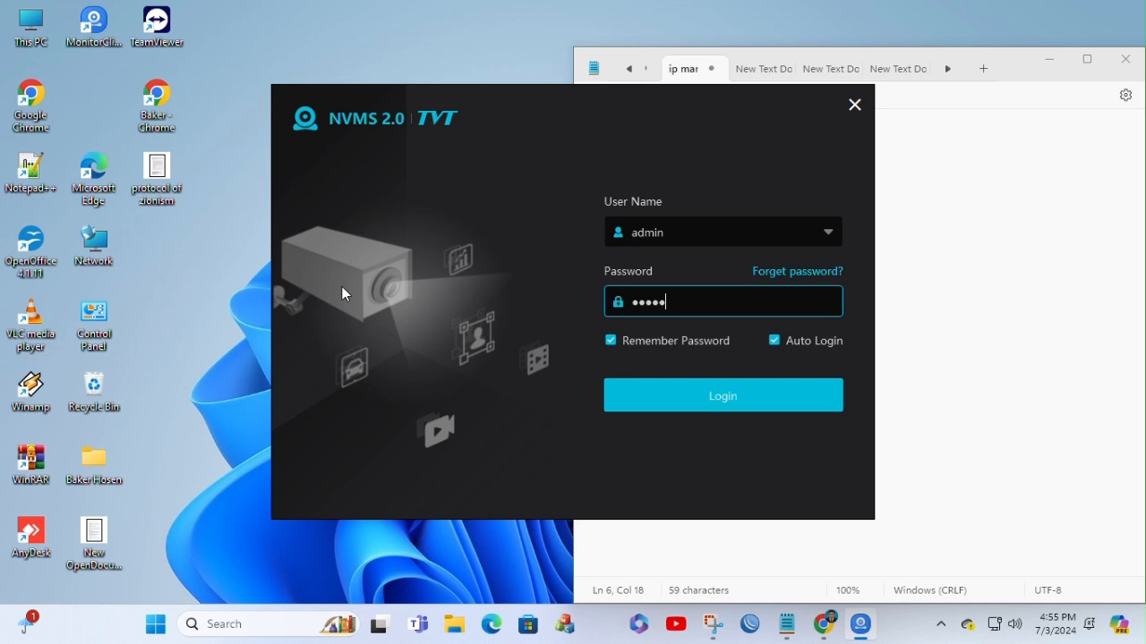
{"action": "type", "text": "•••"}
{"action": "left_click", "coordinate": [757, 403]}
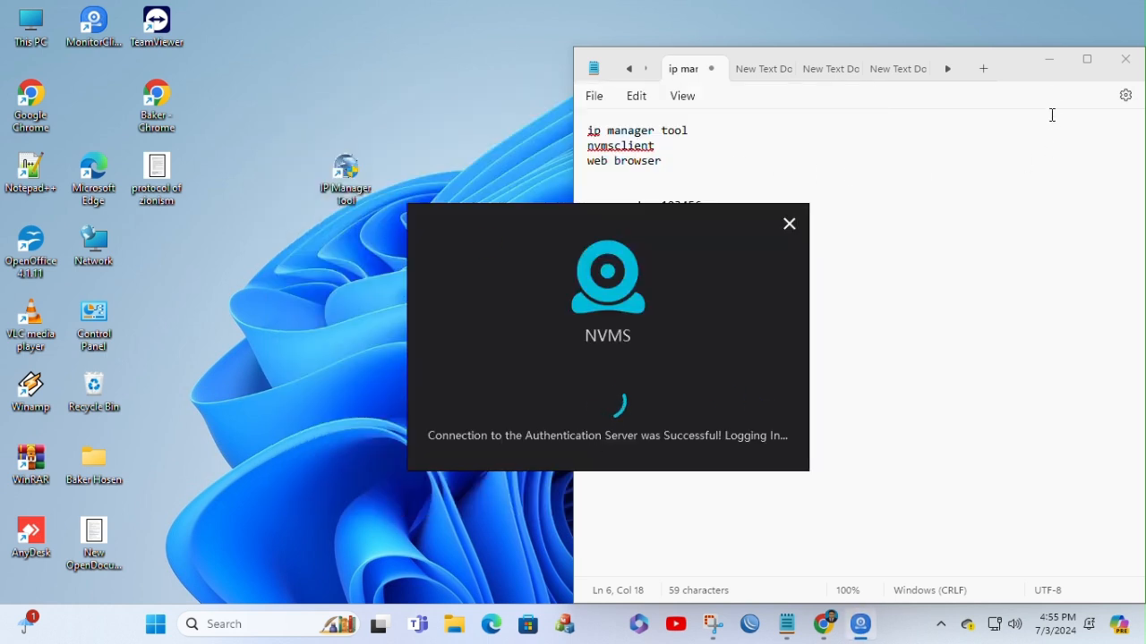
{"action": "left_click", "coordinate": [1048, 61]}
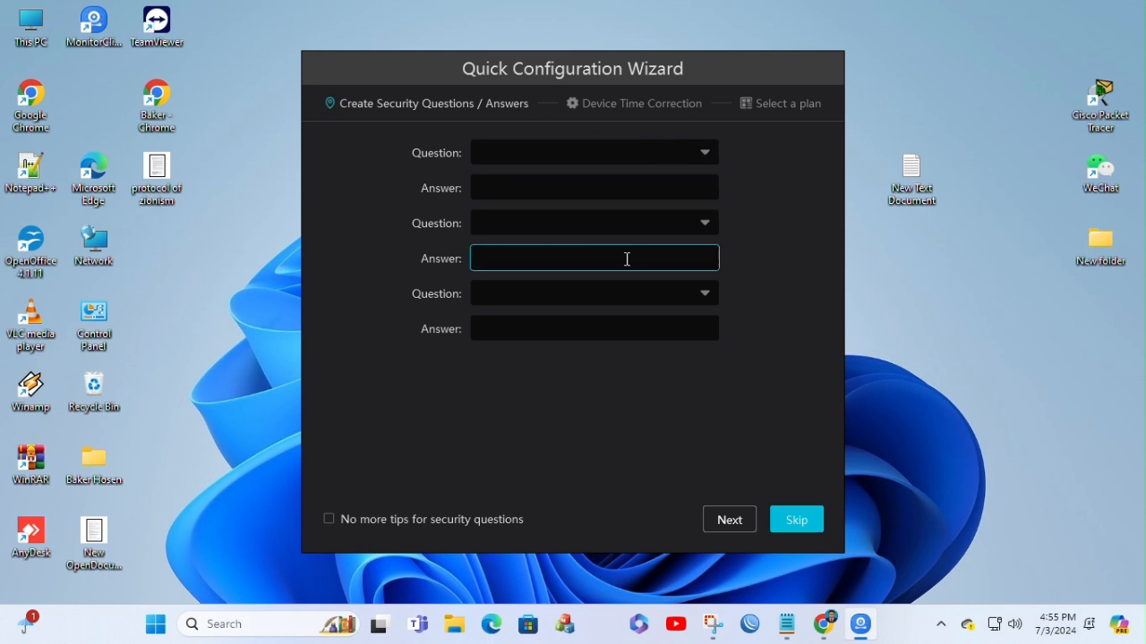
Step: Enable No more tips for security questions and skip creating security questions in the Quick Configuration Wizard
{"action": "left_click", "coordinate": [329, 520]}
{"action": "left_click", "coordinate": [629, 101]}
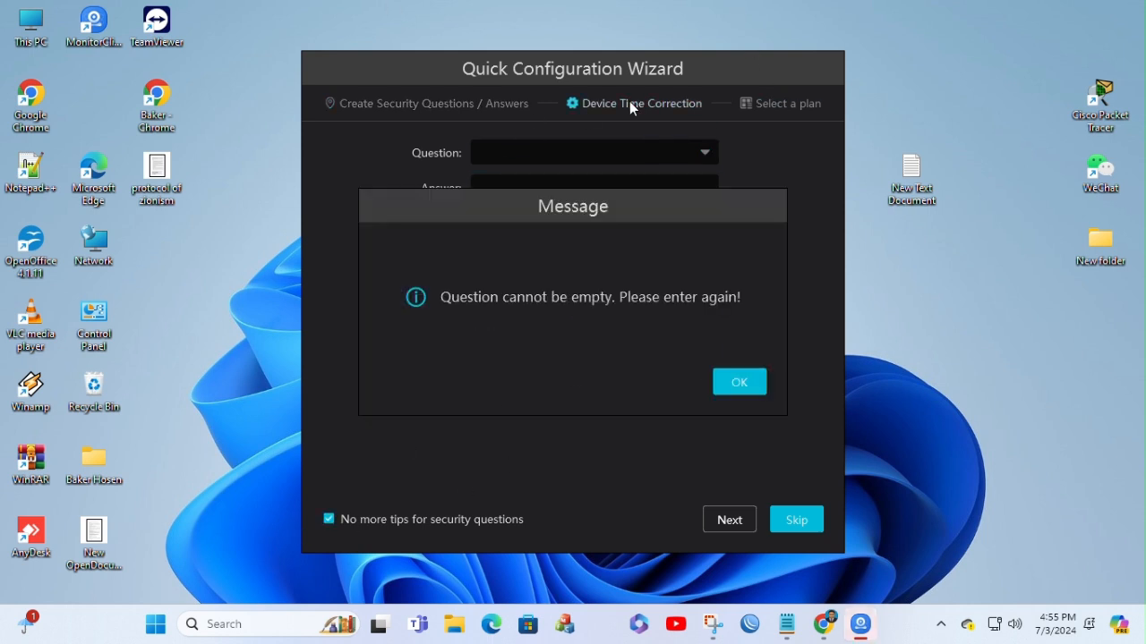
{"action": "left_click", "coordinate": [740, 376]}
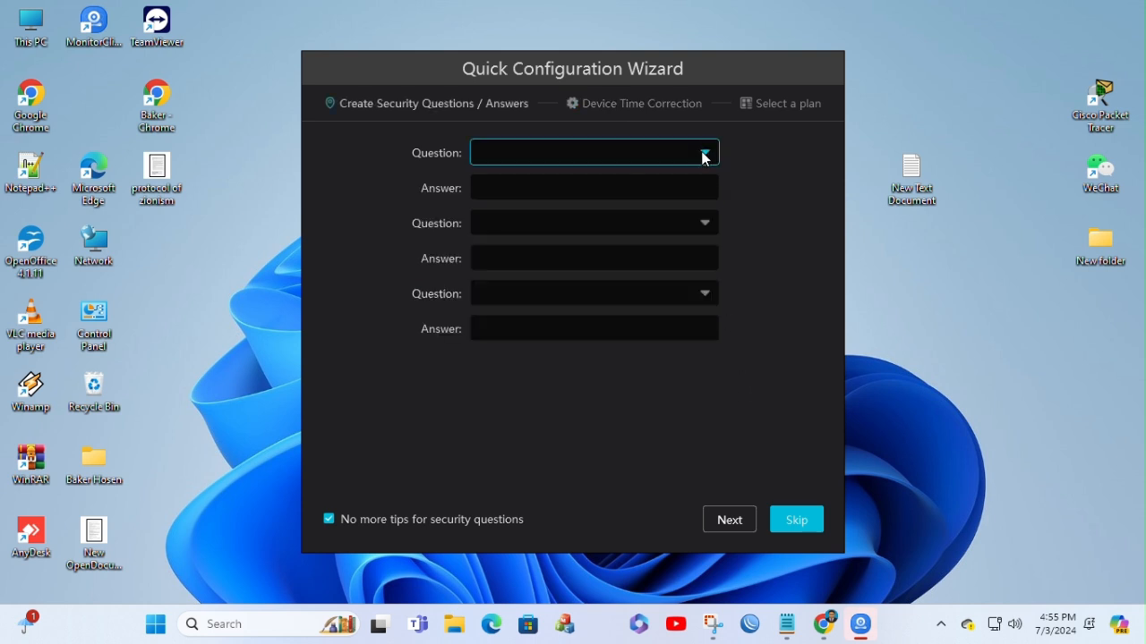
{"action": "left_click", "coordinate": [793, 104]}
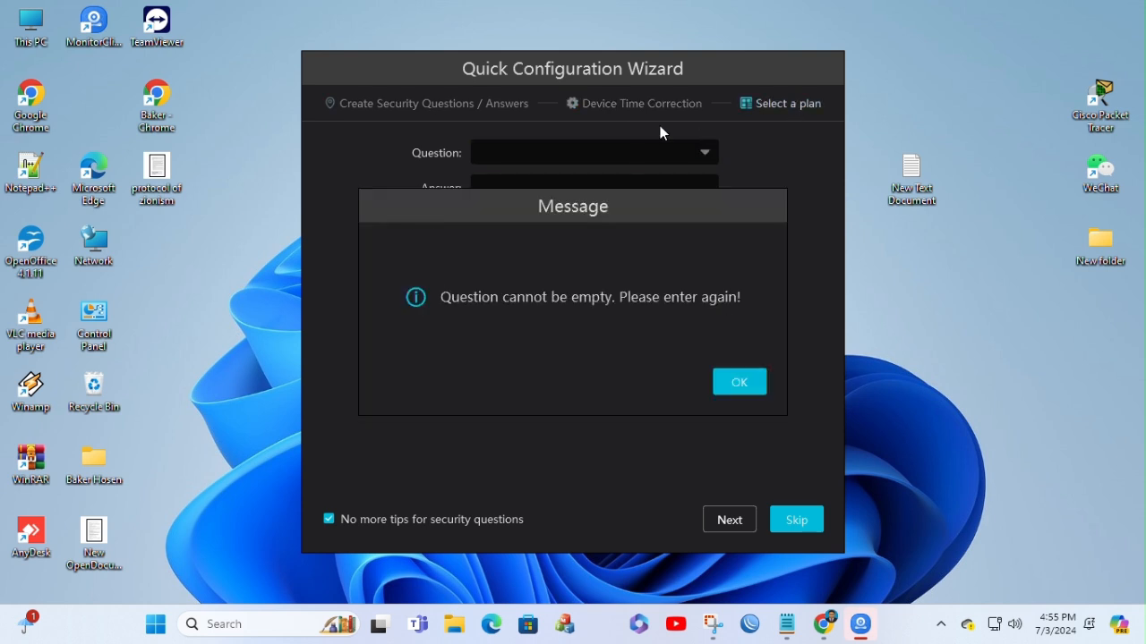
{"action": "left_click", "coordinate": [739, 385]}
{"action": "left_click", "coordinate": [799, 521]}
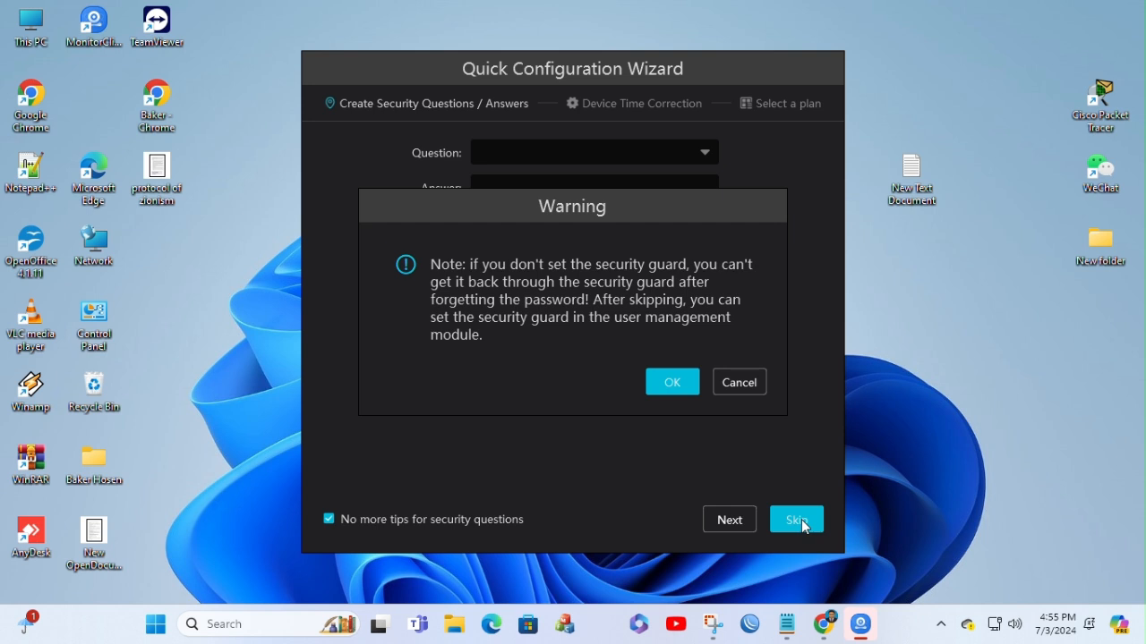
{"action": "left_click", "coordinate": [670, 385]}
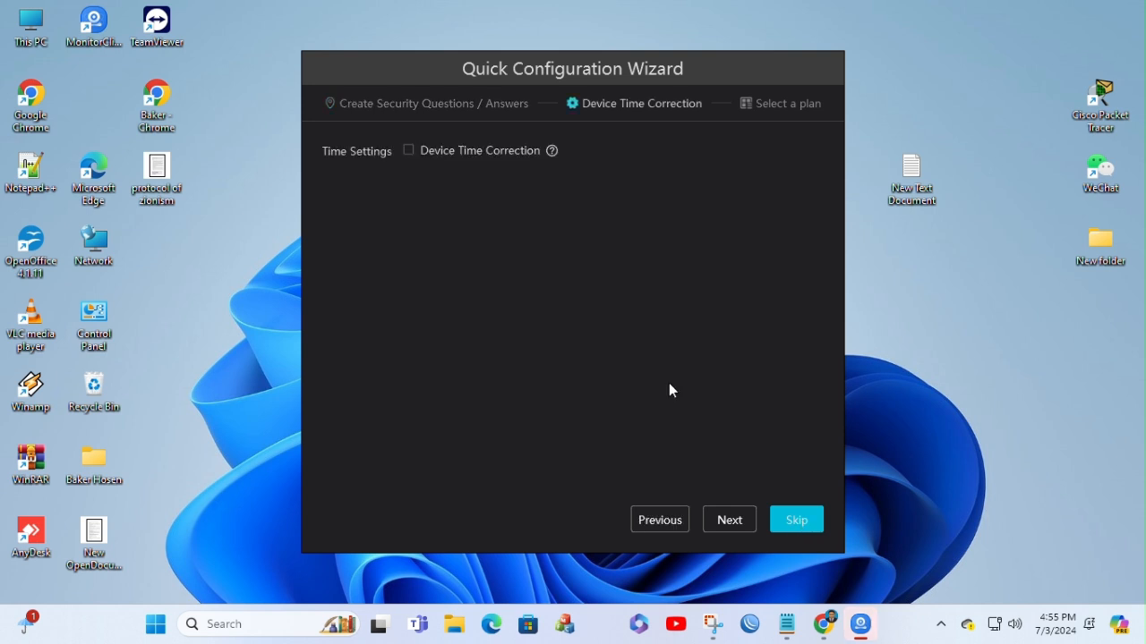
Step: Enable Device Time Correction and Synchronize Time Zone, finish the wizard with all four plans selected, and dismiss the record partition settings
{"action": "left_click", "coordinate": [410, 152]}
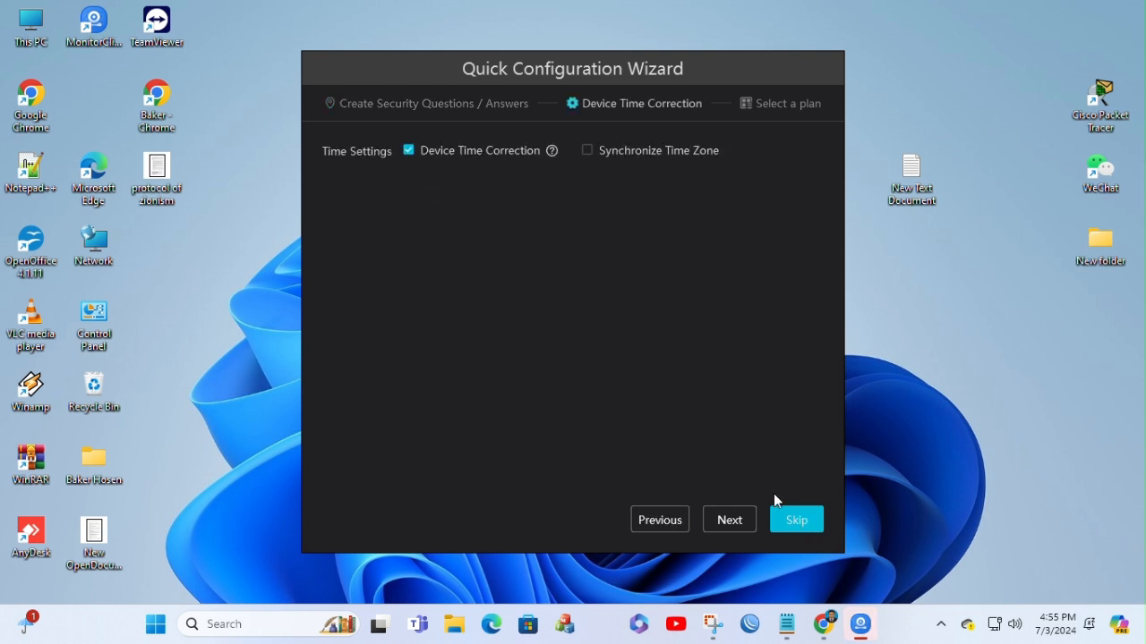
{"action": "left_click", "coordinate": [587, 150]}
{"action": "left_click", "coordinate": [727, 521]}
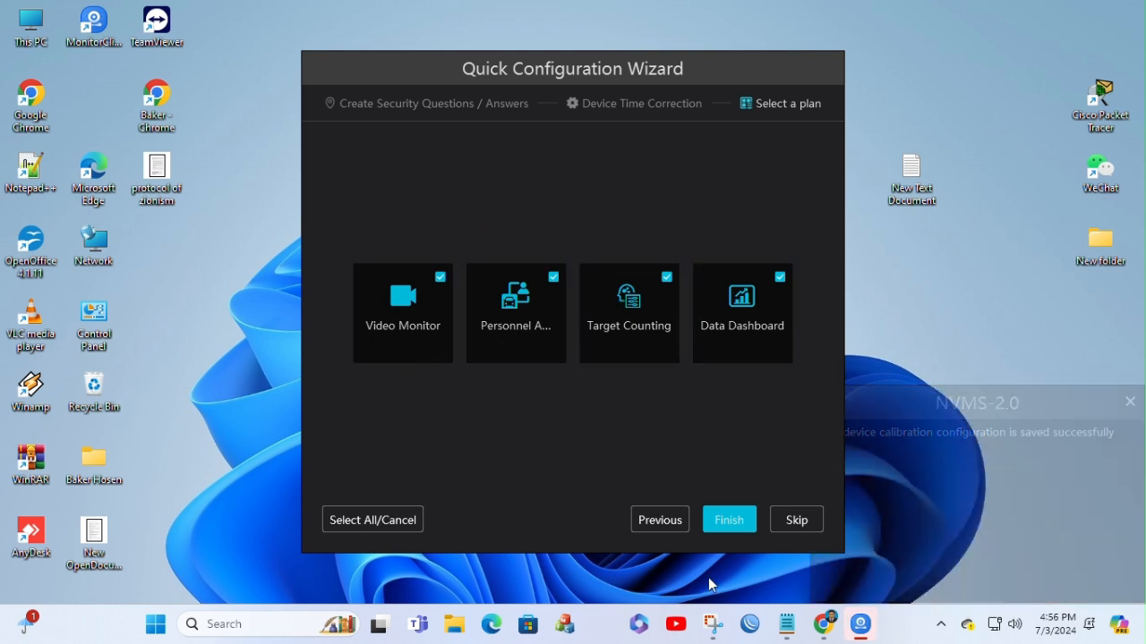
{"action": "left_click", "coordinate": [730, 521]}
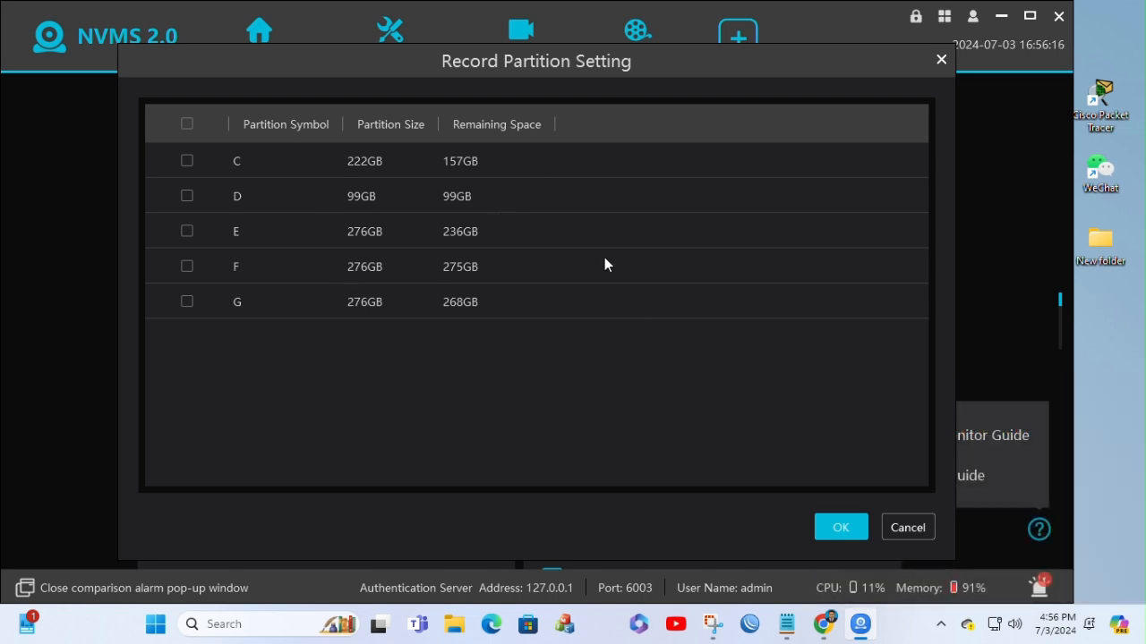
{"action": "left_click", "coordinate": [909, 528]}
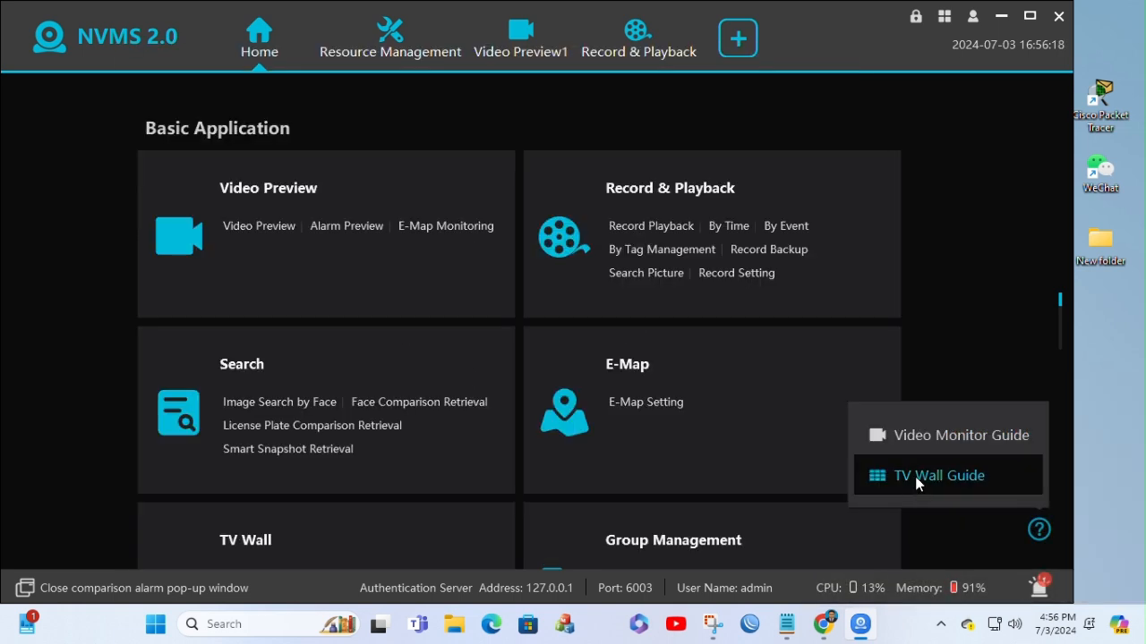
Step: Minimize NVMS 2.0, move the IP Manager Tool shortcut toward the desktop's centre, and open the tool maximized
{"action": "left_click", "coordinate": [994, 17]}
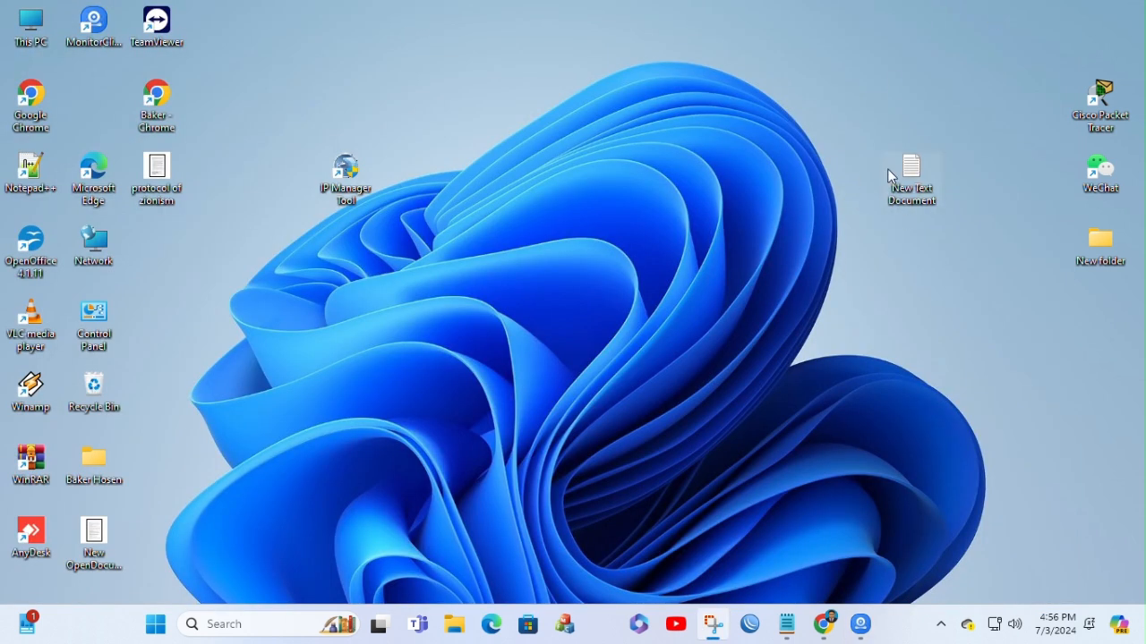
{"action": "left_click_drag", "start_coordinate": [346, 175], "coordinate": [534, 177]}
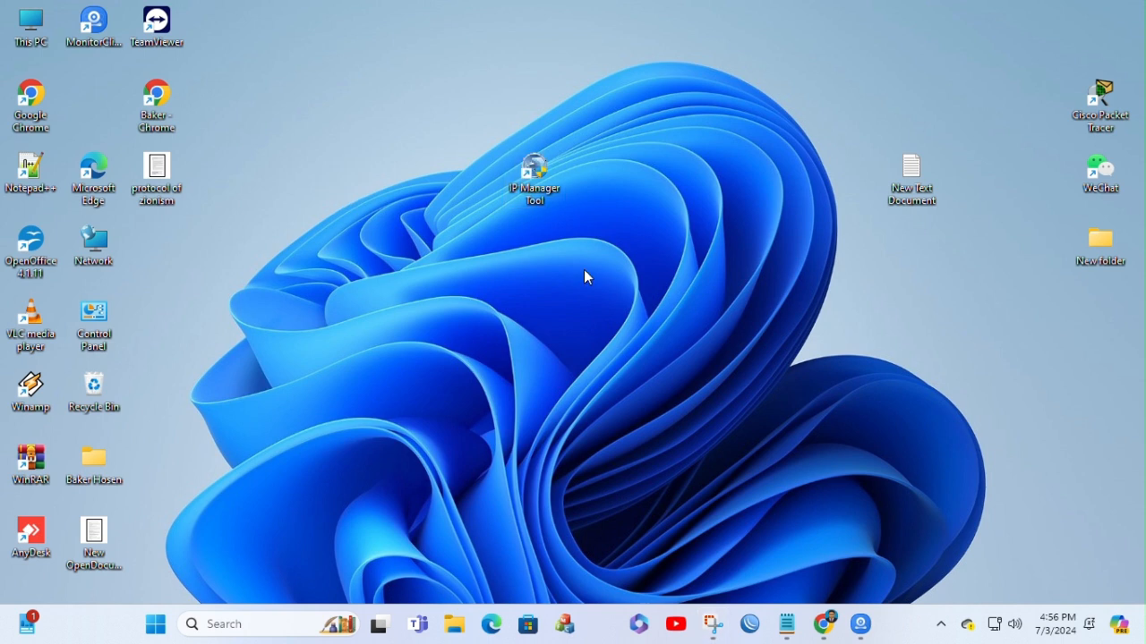
{"action": "double_click", "coordinate": [534, 170]}
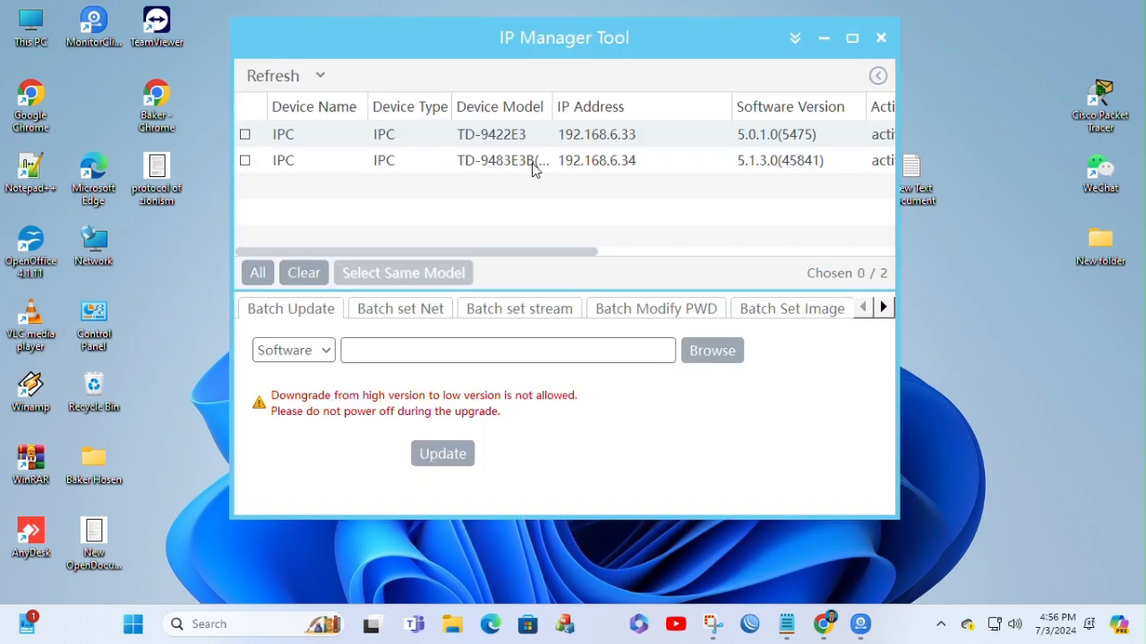
{"action": "left_click", "coordinate": [853, 37]}
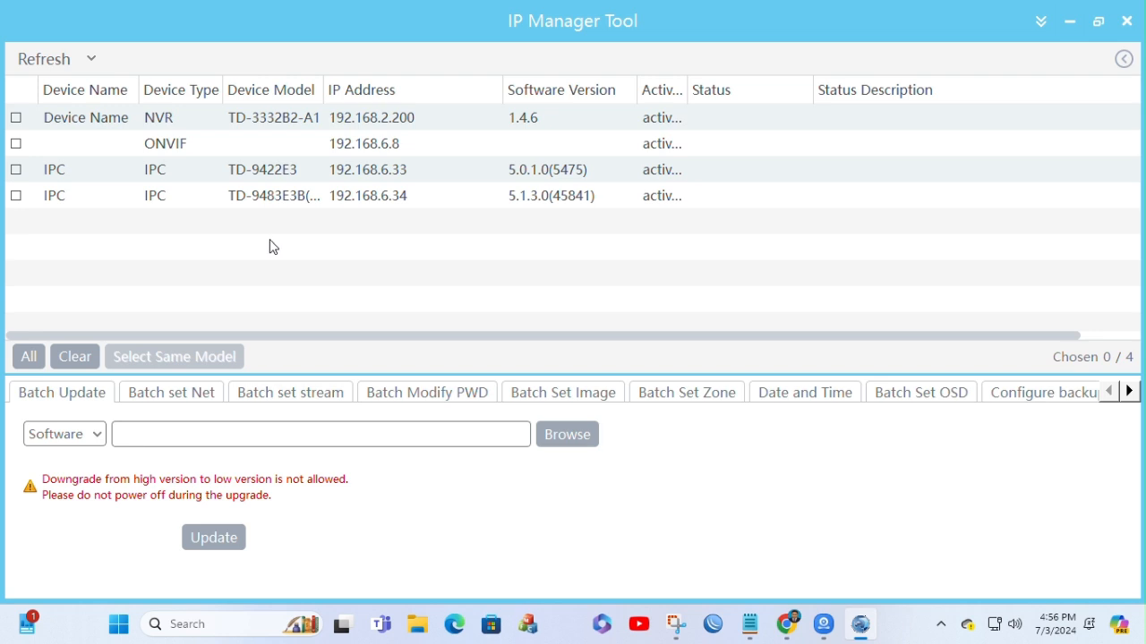
{"action": "left_click", "coordinate": [19, 178]}
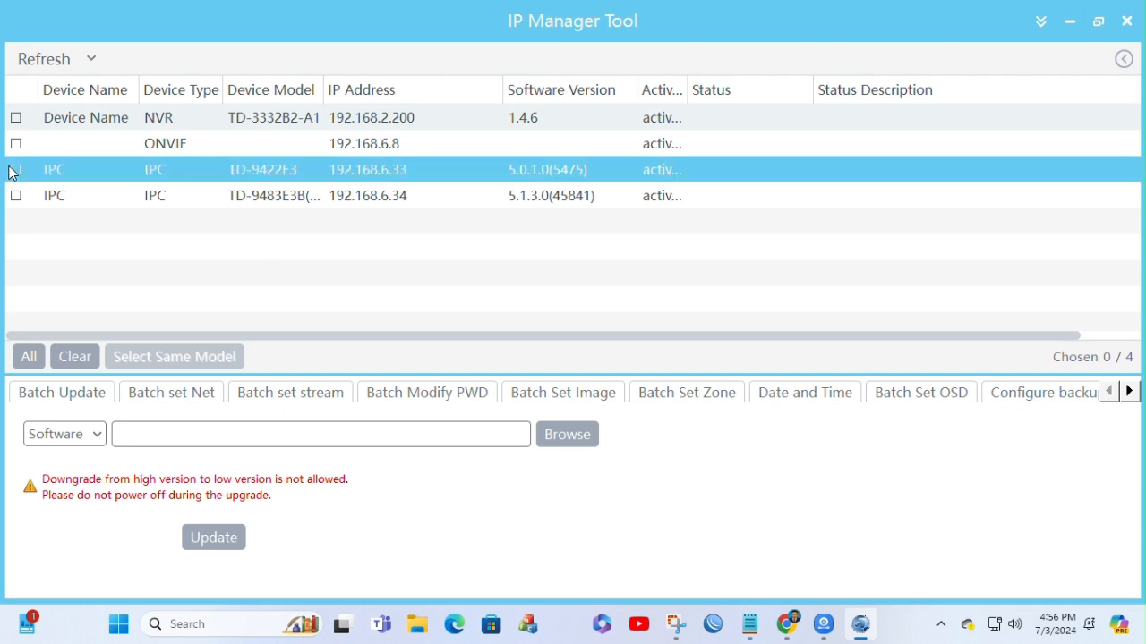
{"action": "left_click", "coordinate": [16, 196]}
{"action": "left_click", "coordinate": [17, 171]}
{"action": "left_click", "coordinate": [17, 170]}
{"action": "double_click", "coordinate": [19, 172]}
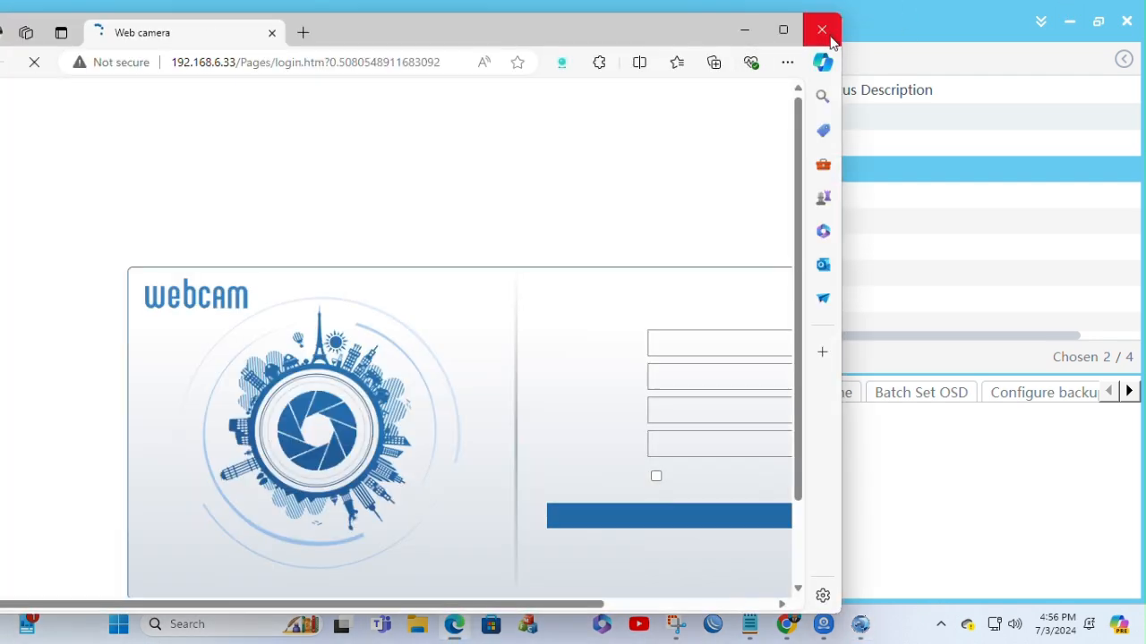
{"action": "left_click", "coordinate": [822, 29]}
{"action": "left_click", "coordinate": [17, 197]}
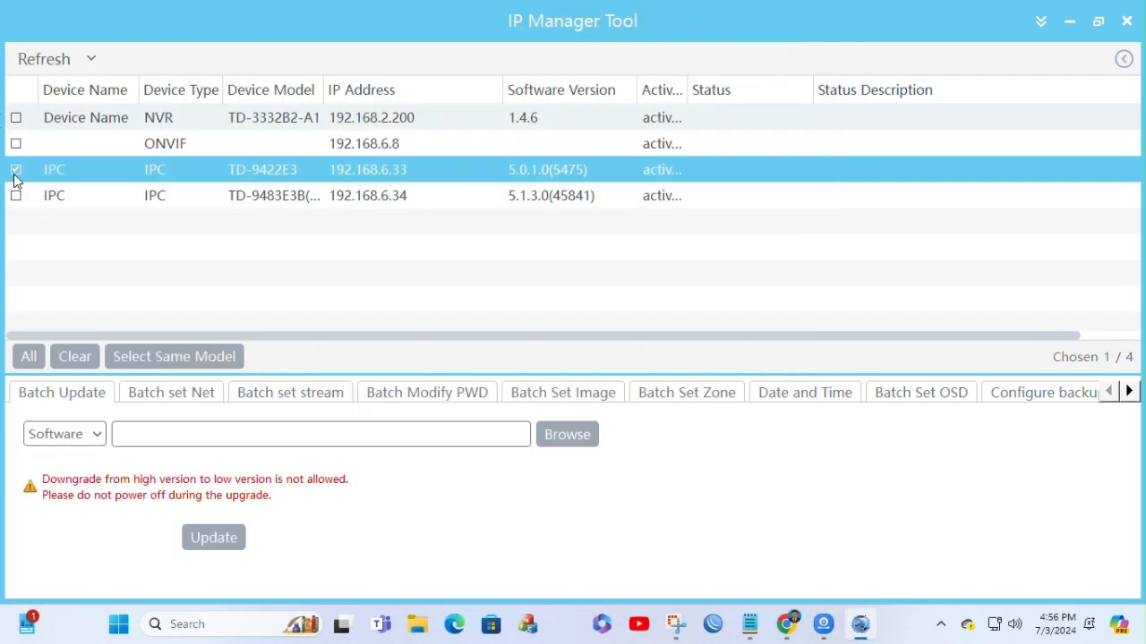
{"action": "left_click", "coordinate": [17, 170]}
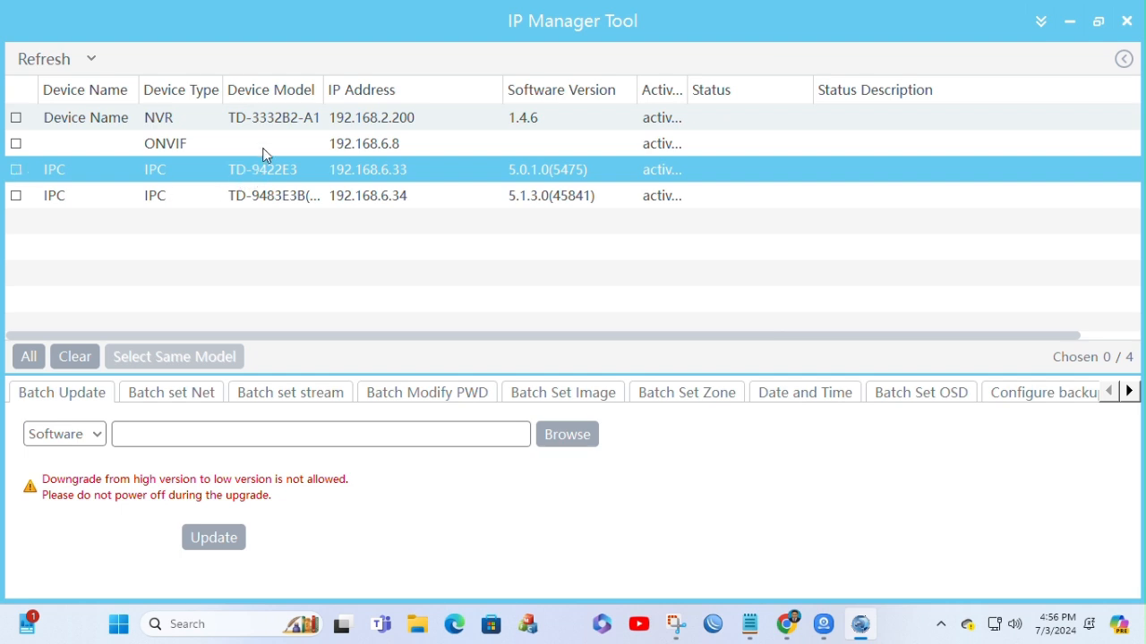
Step: Try to open the web page of the TD-3332B2-A1 NVR from the device list, and close the browser window
{"action": "double_click", "coordinate": [266, 120]}
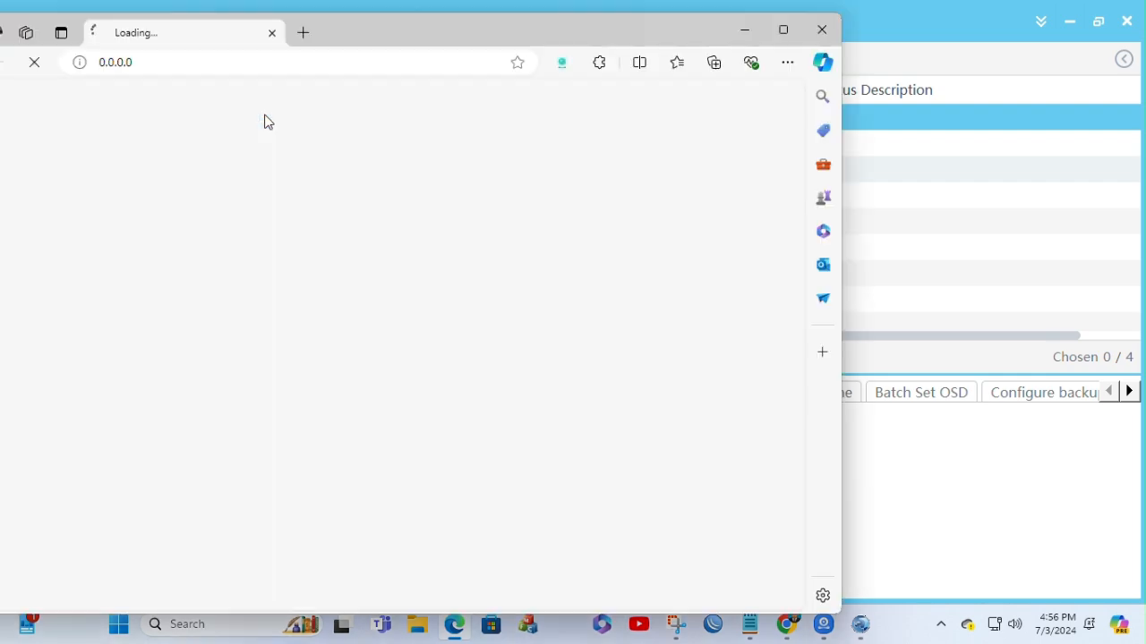
{"action": "left_click", "coordinate": [822, 30]}
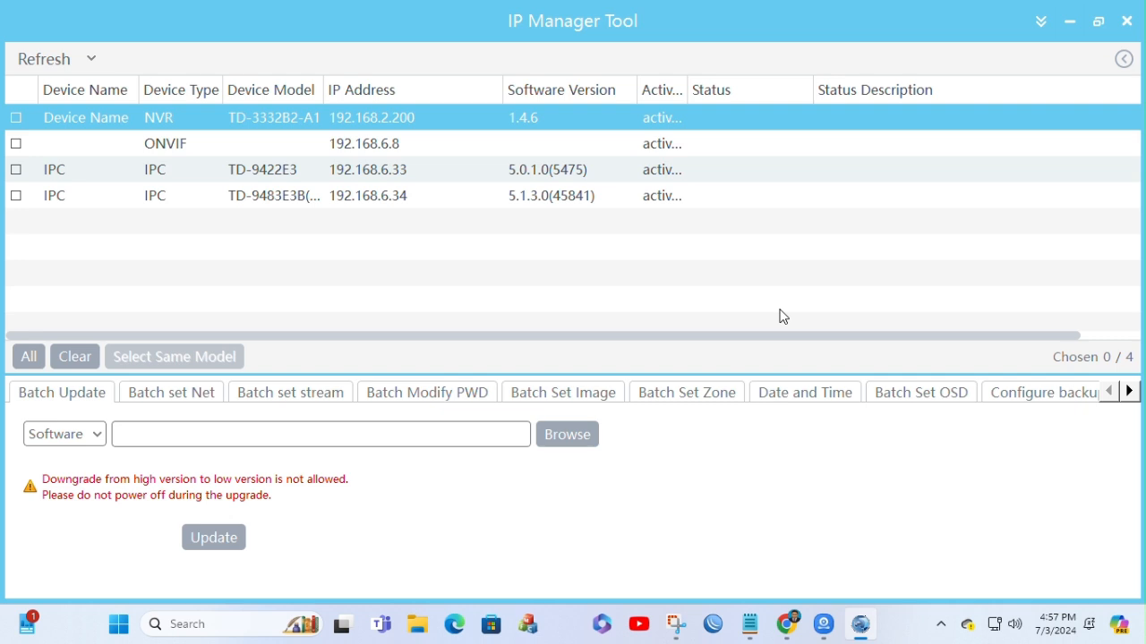
Step: Run ipconfig in a command prompt to check the computer's IPv4 address, subnet mask and gateway, and close the window
{"action": "key", "text": "super+r"}
{"action": "key", "text": "Escape"}
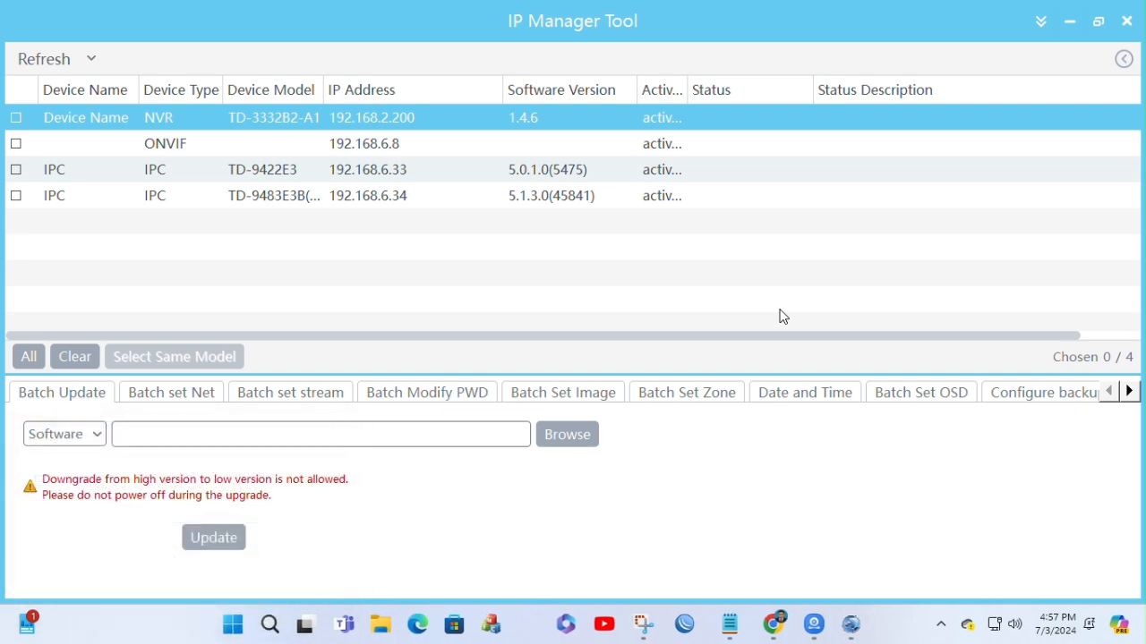
{"action": "type", "text": "ipc"}
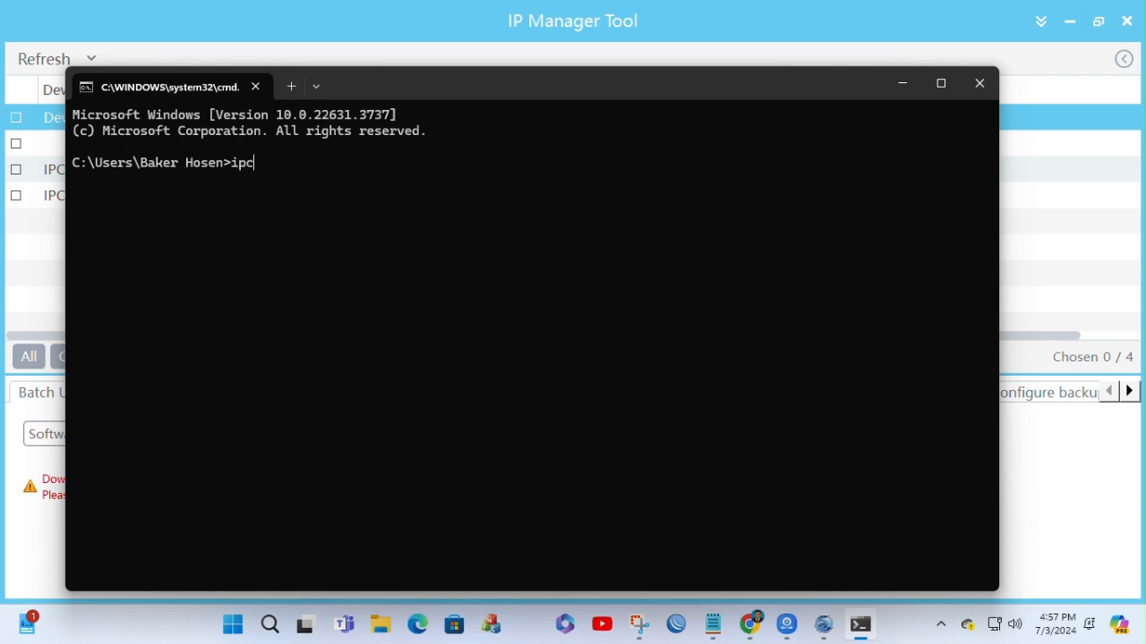
{"action": "type", "text": "onfig"}
{"action": "key", "text": "Return"}
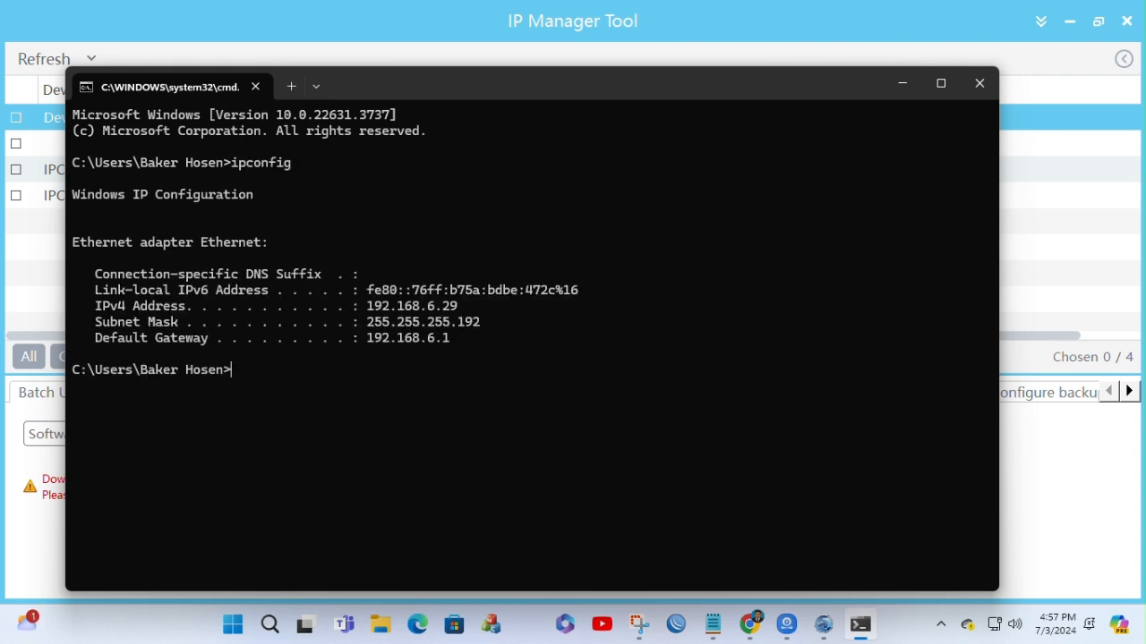
{"action": "left_click_drag", "start_coordinate": [368, 306], "coordinate": [300, 326]}
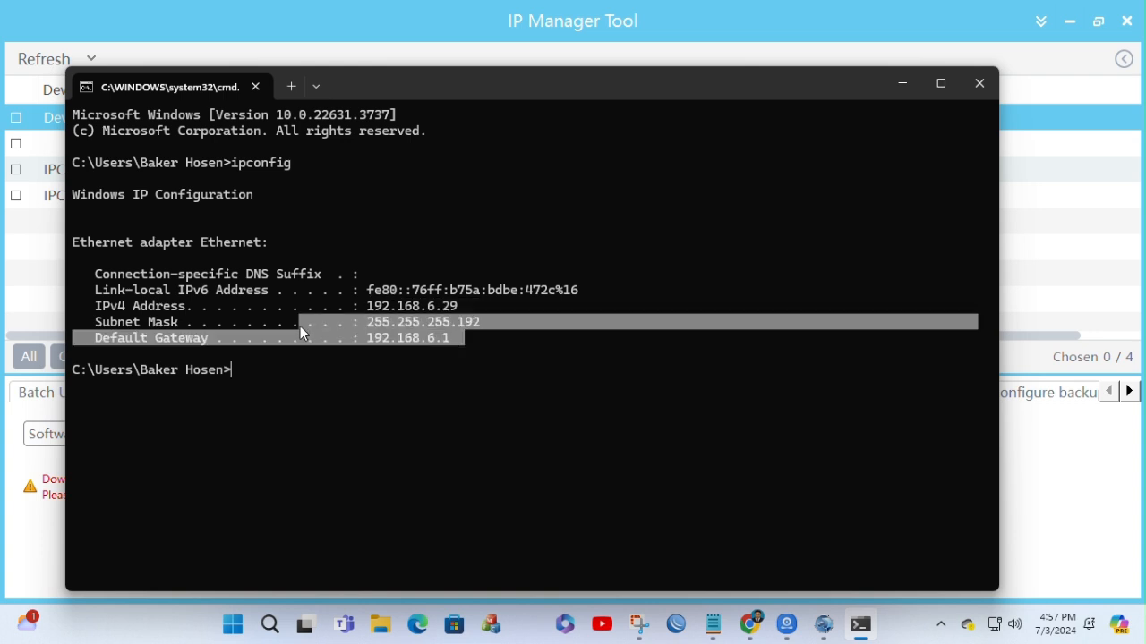
{"action": "left_click", "coordinate": [446, 342]}
{"action": "left_click", "coordinate": [975, 84]}
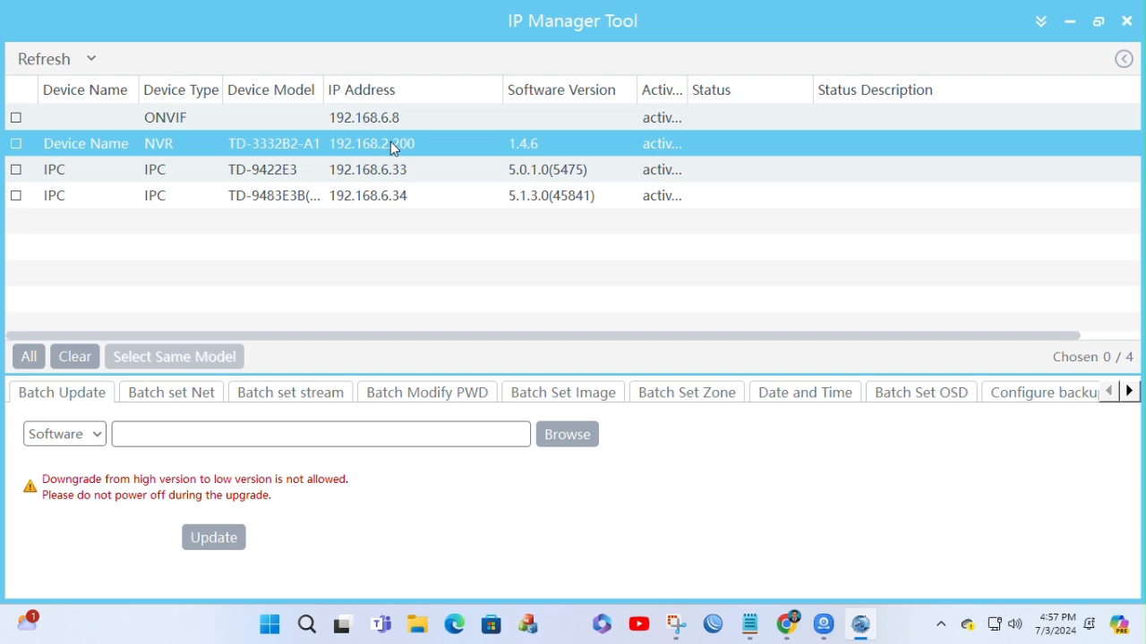
Step: Edit the Ethernet IP assignment in Windows Settings, choosing Manual and turning IPv4 on
{"action": "left_click", "coordinate": [998, 637]}
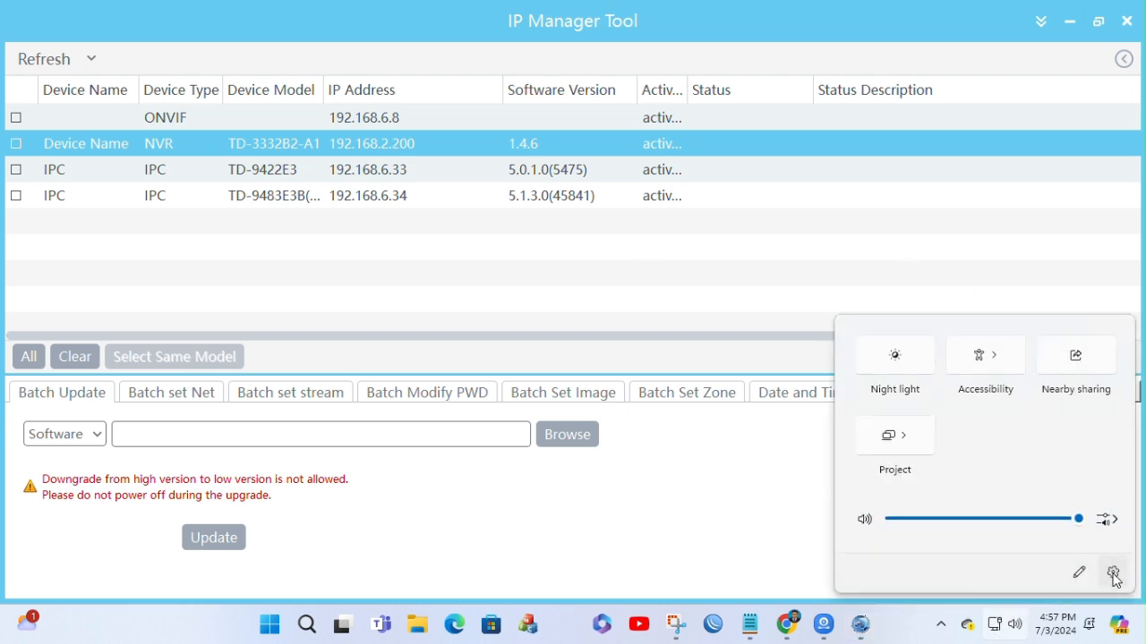
{"action": "left_click", "coordinate": [1113, 573]}
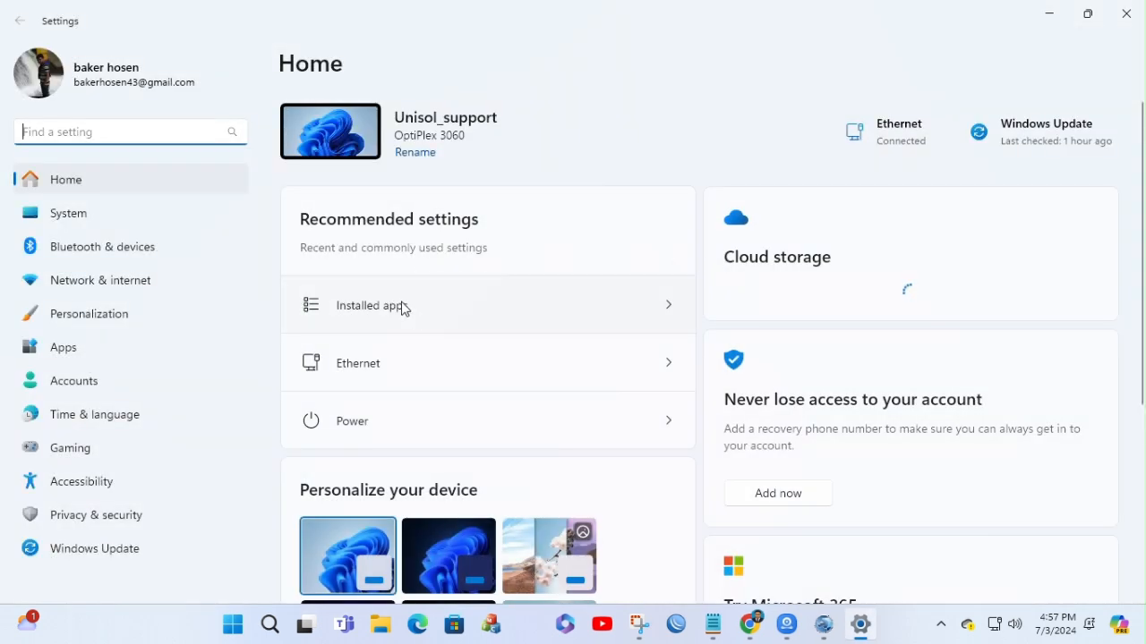
{"action": "left_click", "coordinate": [368, 364]}
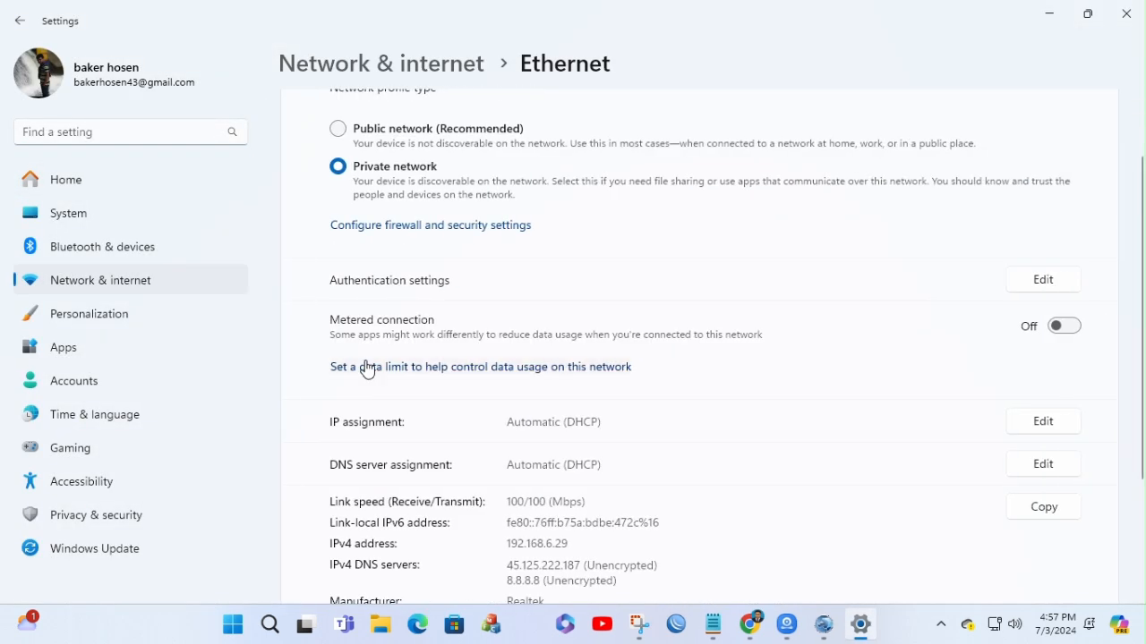
{"action": "scroll", "coordinate": [900, 440], "scroll_direction": "down", "scroll_amount": 3}
{"action": "left_click", "coordinate": [1067, 272]}
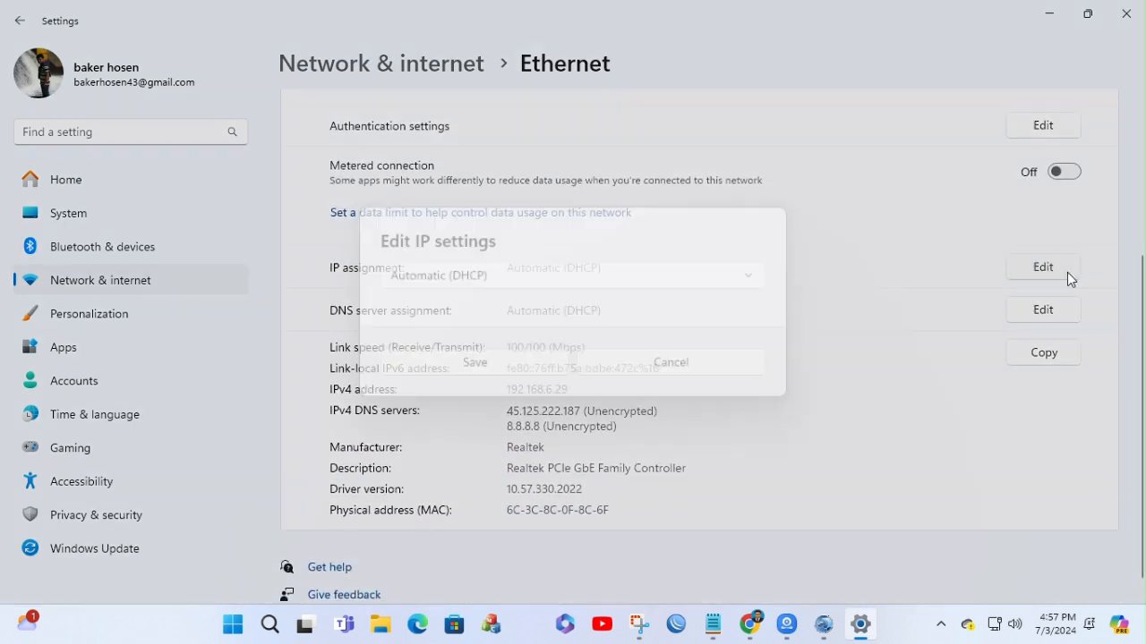
{"action": "left_click", "coordinate": [513, 281]}
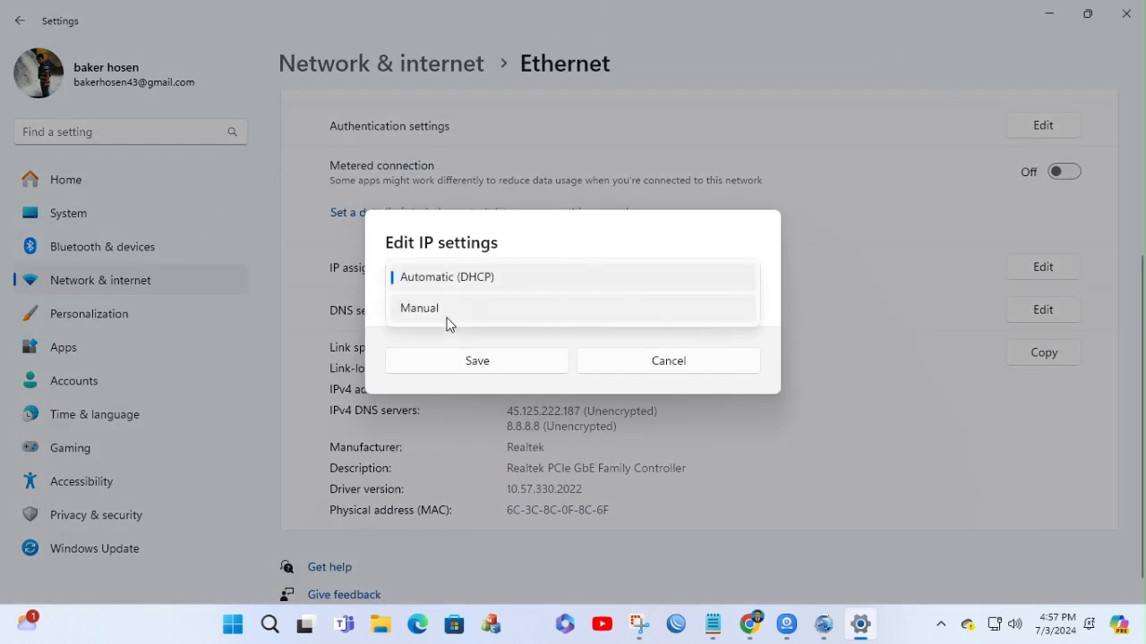
{"action": "left_click", "coordinate": [448, 309]}
{"action": "left_click", "coordinate": [401, 281]}
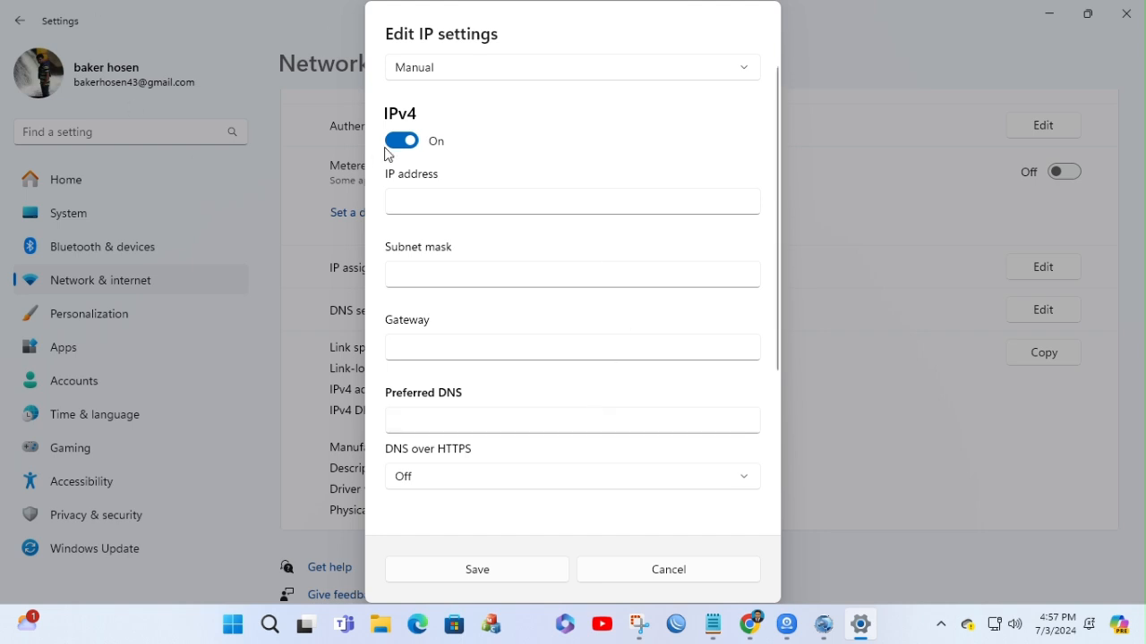
Step: Return the Ethernet IP assignment to Automatic (DHCP), save it, and close Windows Settings
{"action": "left_click", "coordinate": [622, 75]}
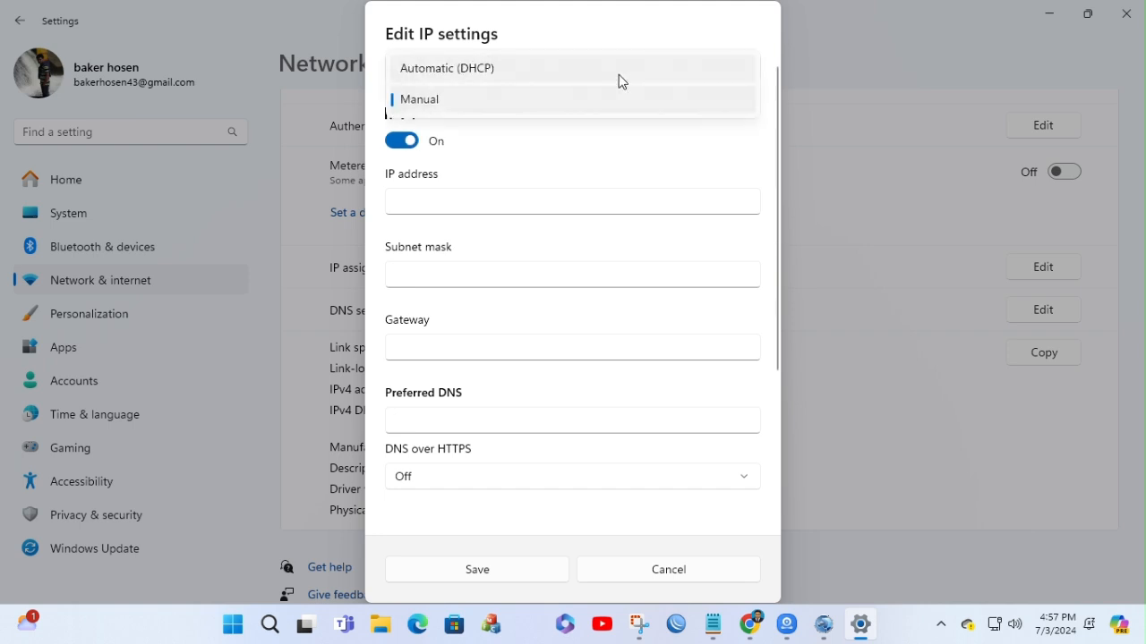
{"action": "left_click", "coordinate": [456, 71]}
{"action": "left_click", "coordinate": [488, 361]}
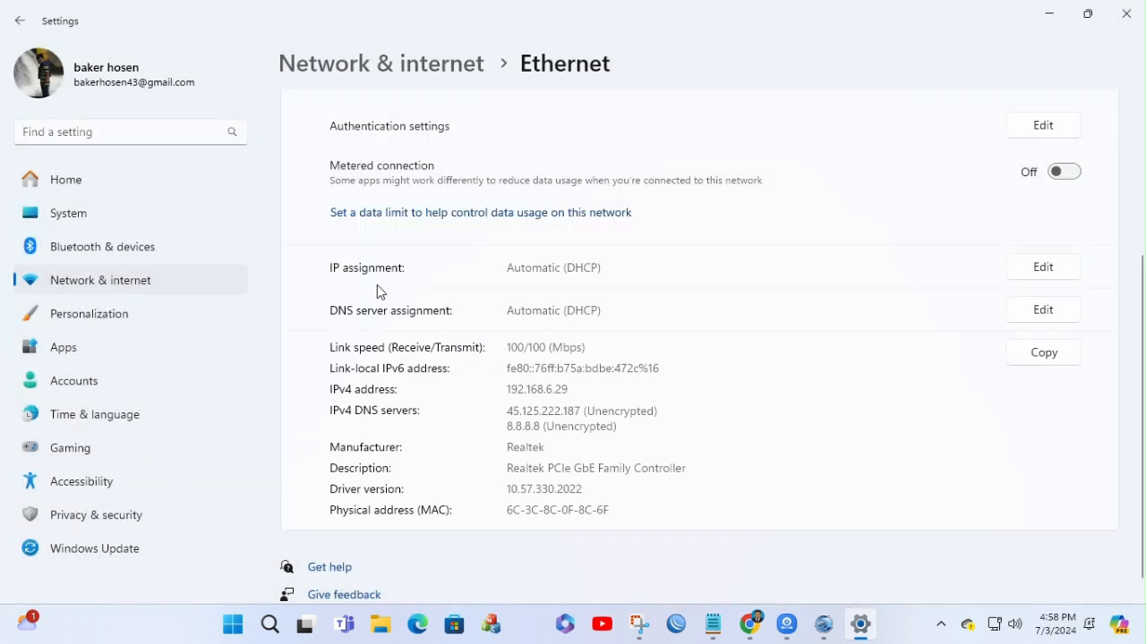
{"action": "left_click", "coordinate": [1126, 13]}
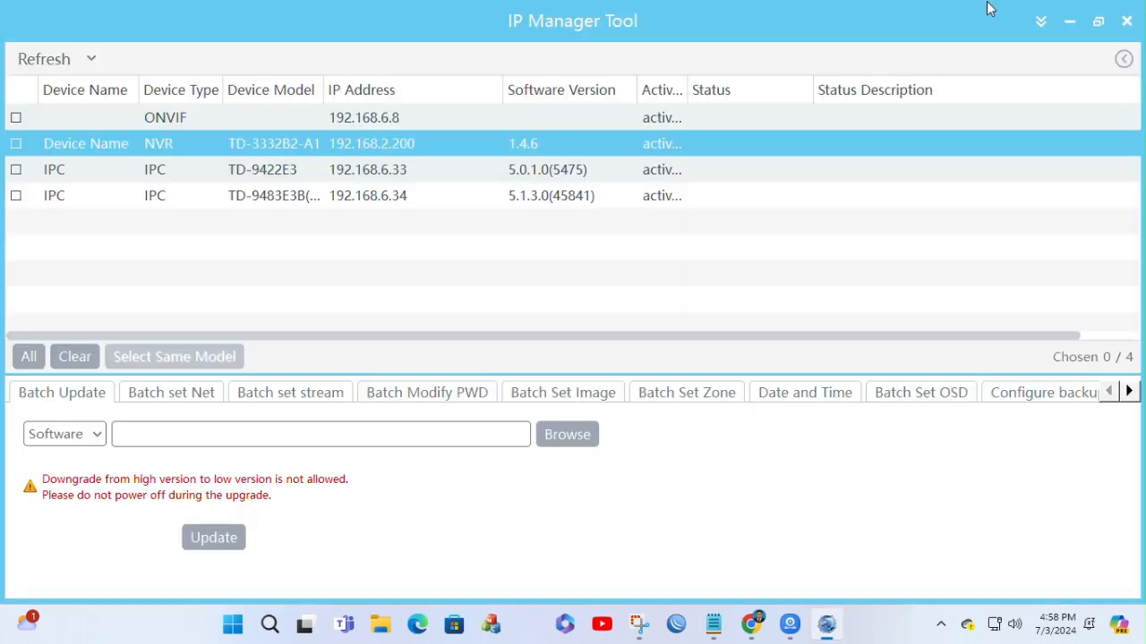
{"action": "left_click", "coordinate": [1068, 21]}
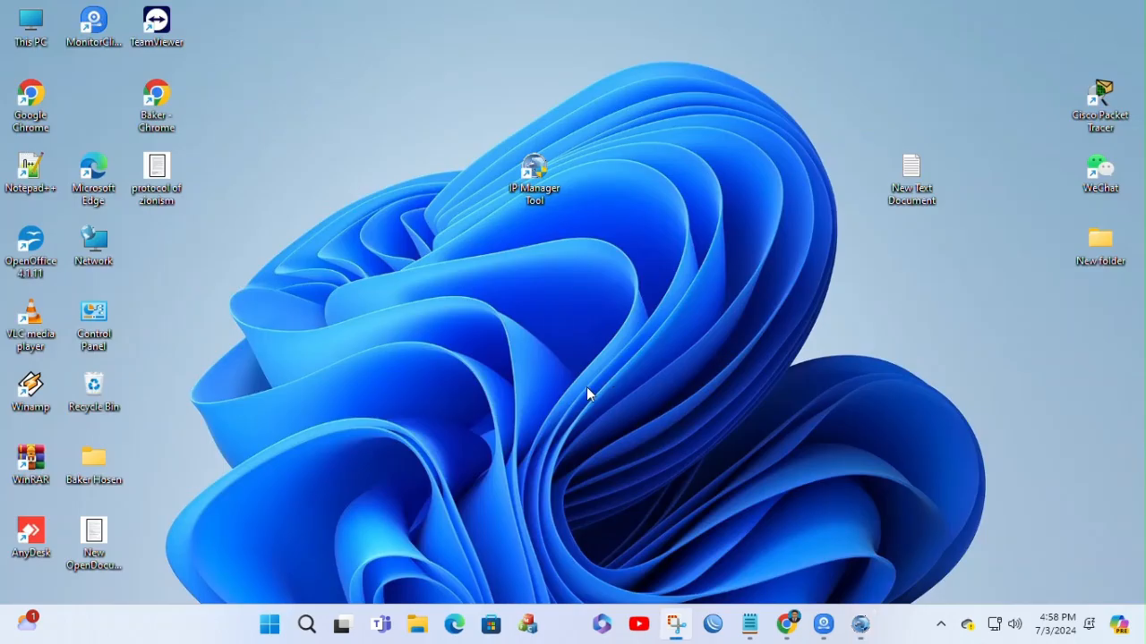
{"action": "left_click", "coordinate": [860, 623]}
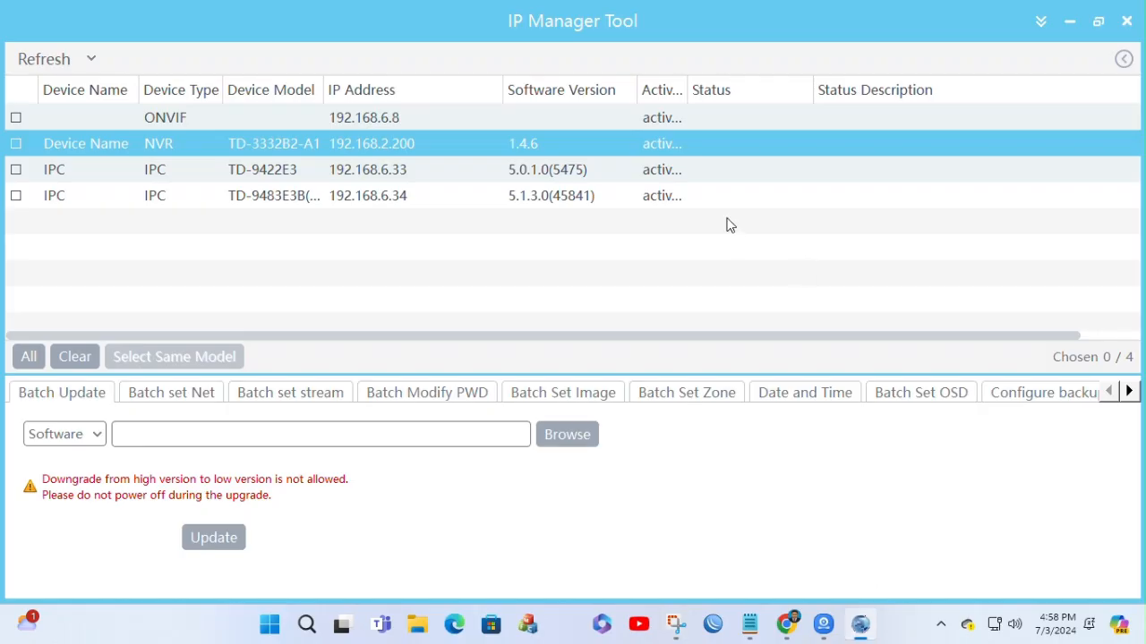
Step: Preview the TD-9483E3B camera at 192.168.6.34 in the expanded side view, collapse the view, and minimize IP Manager Tool
{"action": "left_click", "coordinate": [1122, 59]}
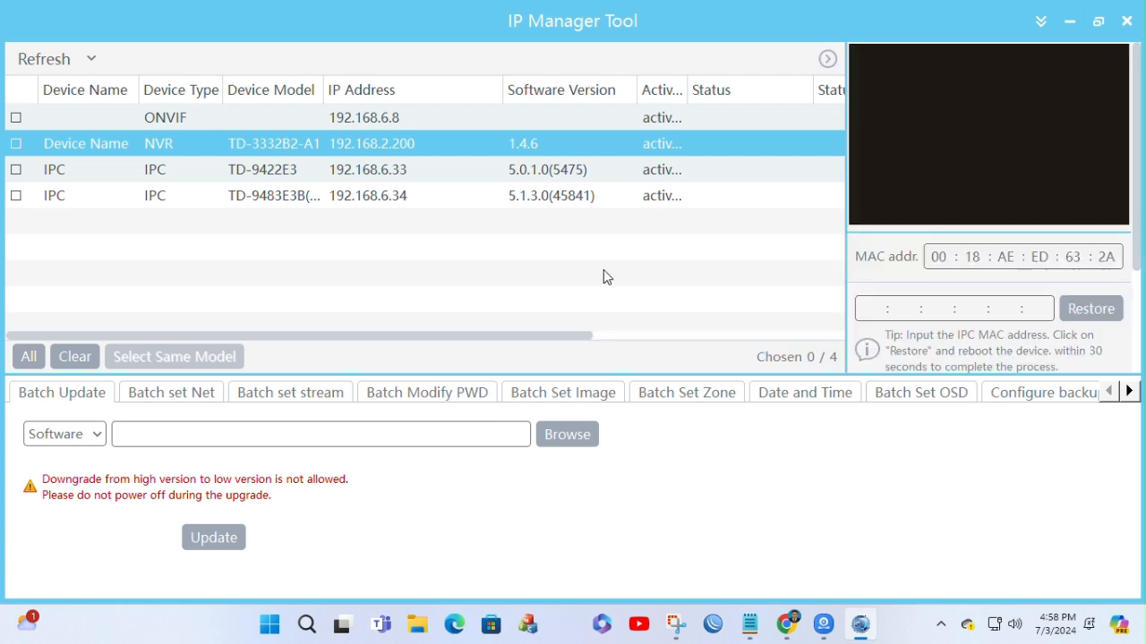
{"action": "left_click", "coordinate": [317, 187]}
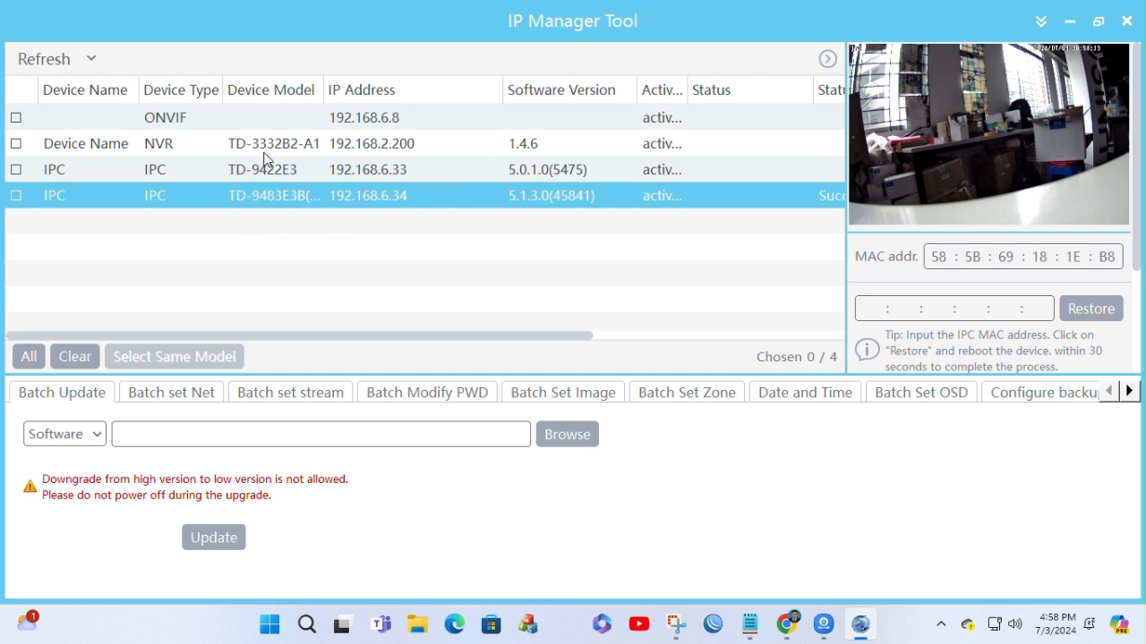
{"action": "left_click", "coordinate": [476, 36]}
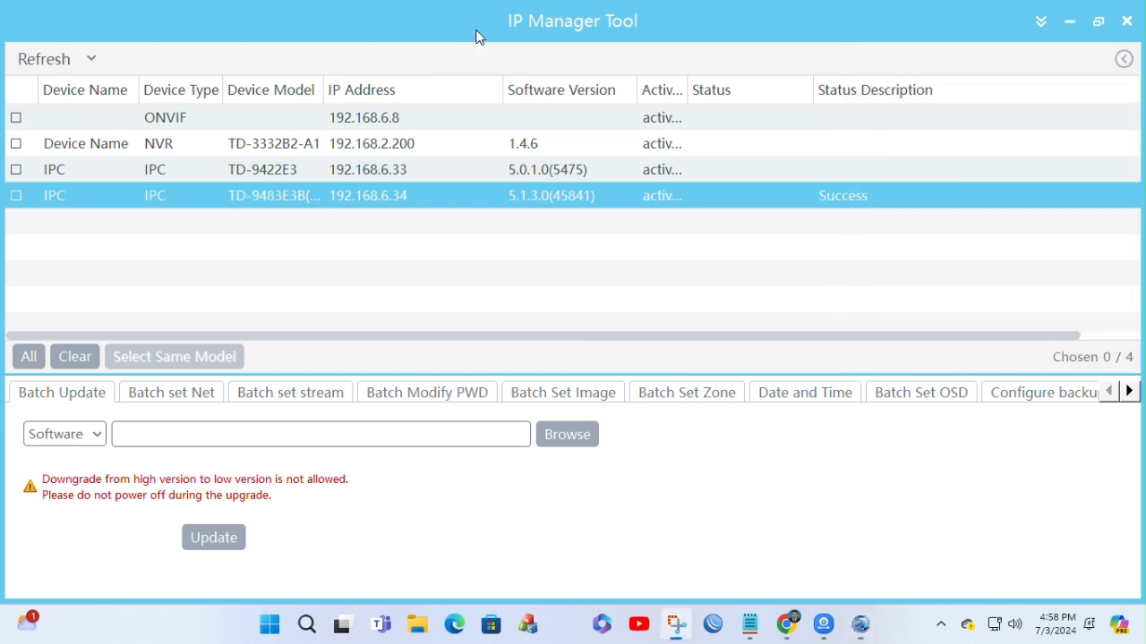
{"action": "left_click", "coordinate": [1071, 19]}
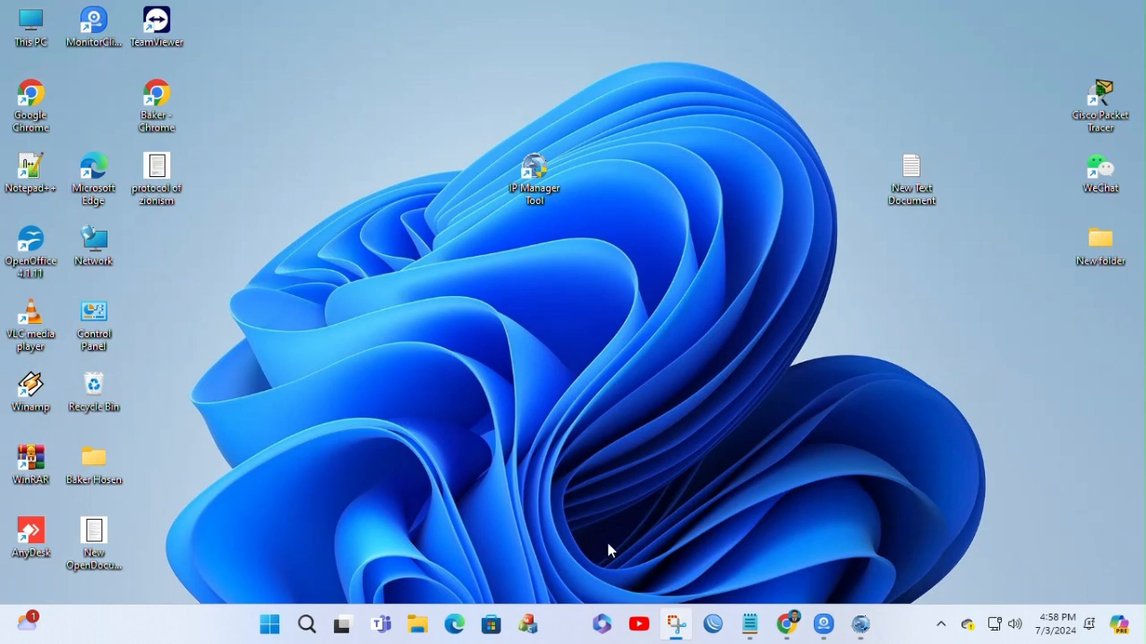
Step: Switch to NVMS 2.0, go to Resource Management and start adding an encoding device
{"action": "left_click", "coordinate": [823, 623]}
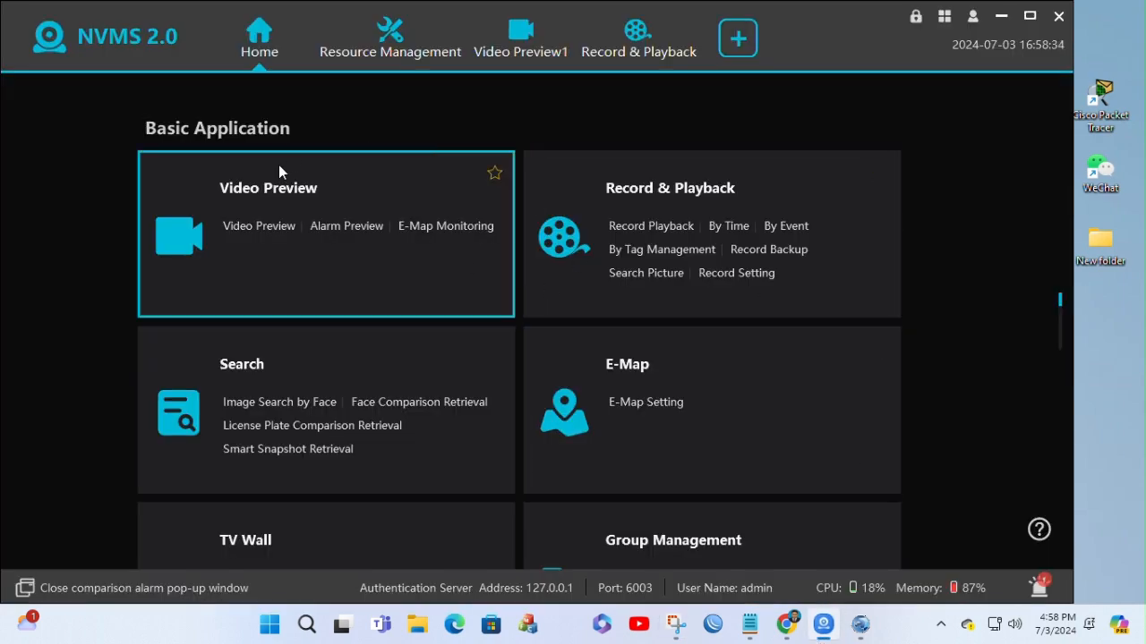
{"action": "scroll", "coordinate": [356, 244], "scroll_direction": "down", "scroll_amount": 5}
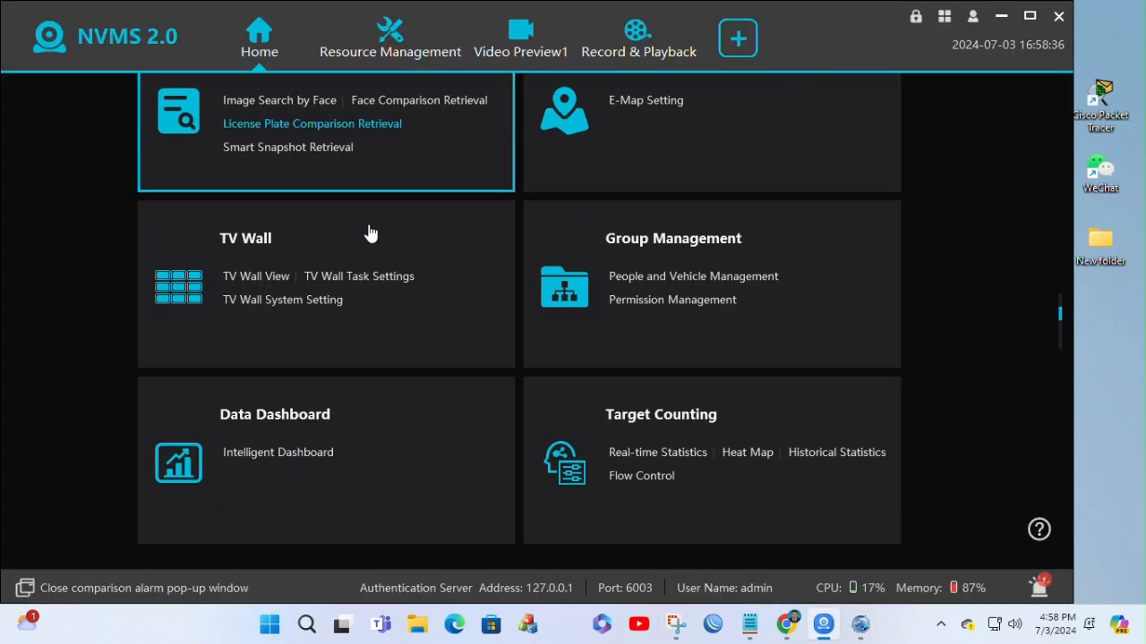
{"action": "scroll", "coordinate": [371, 237], "scroll_direction": "down", "scroll_amount": 2}
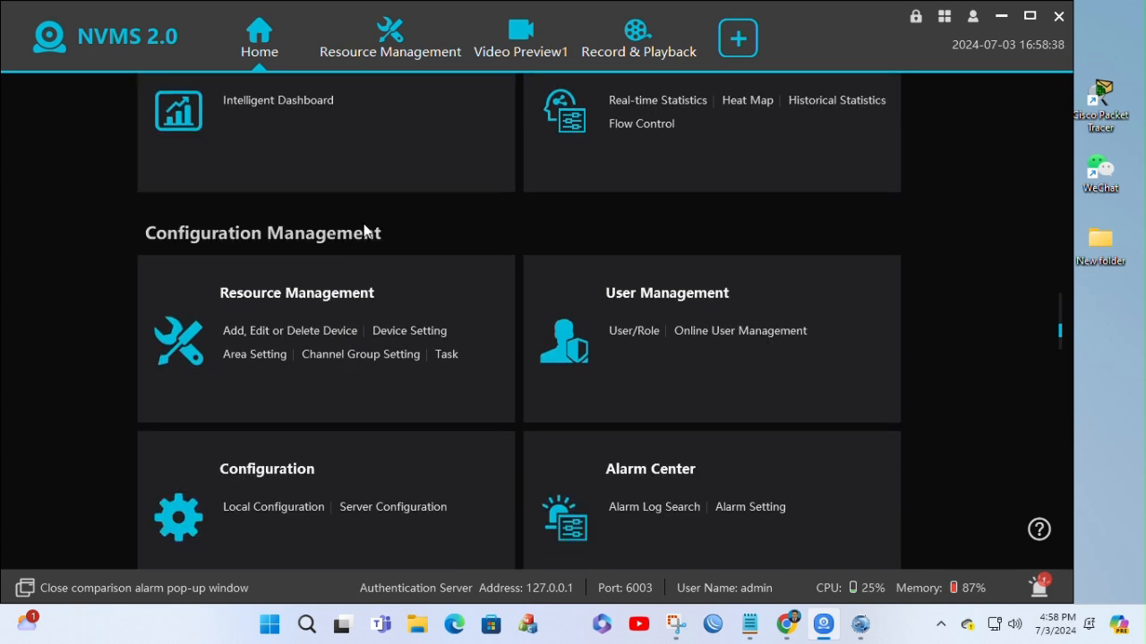
{"action": "left_click", "coordinate": [271, 300]}
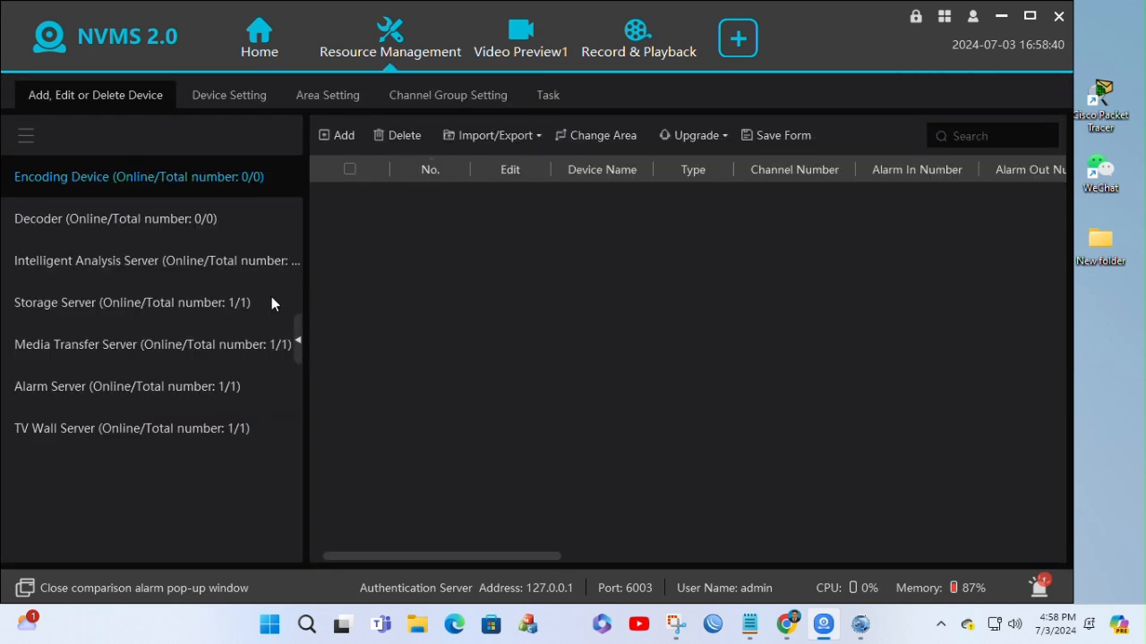
{"action": "left_click", "coordinate": [339, 135]}
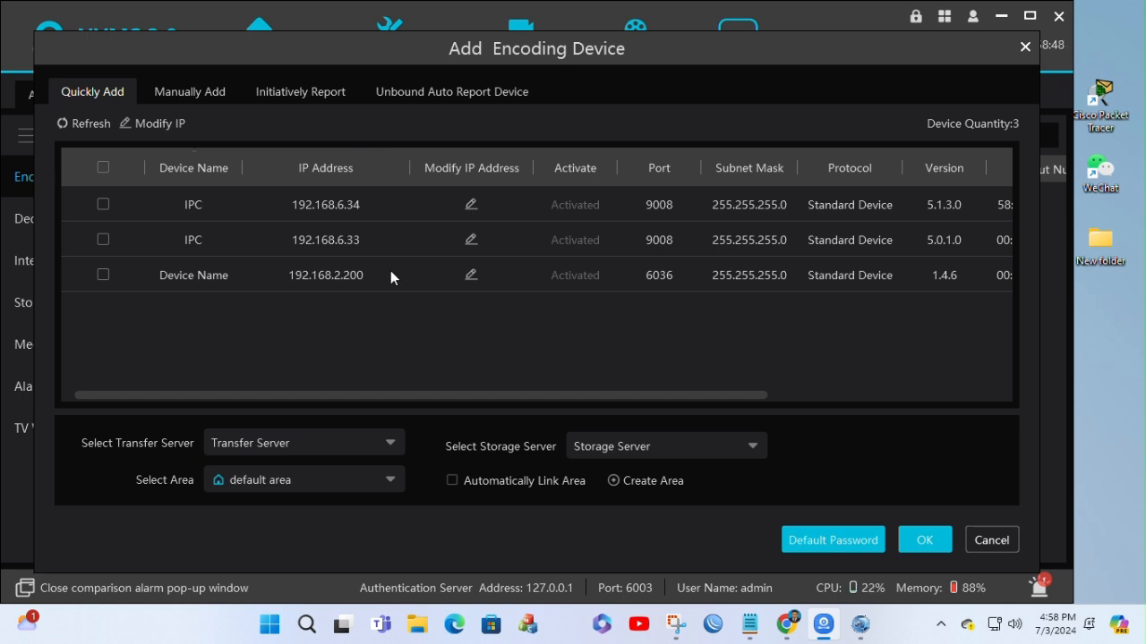
Step: Change the IP address of the device at 192.168.2.200 to 192.168.6.32 with gateway 192.168.6.1
{"action": "left_click", "coordinate": [107, 284]}
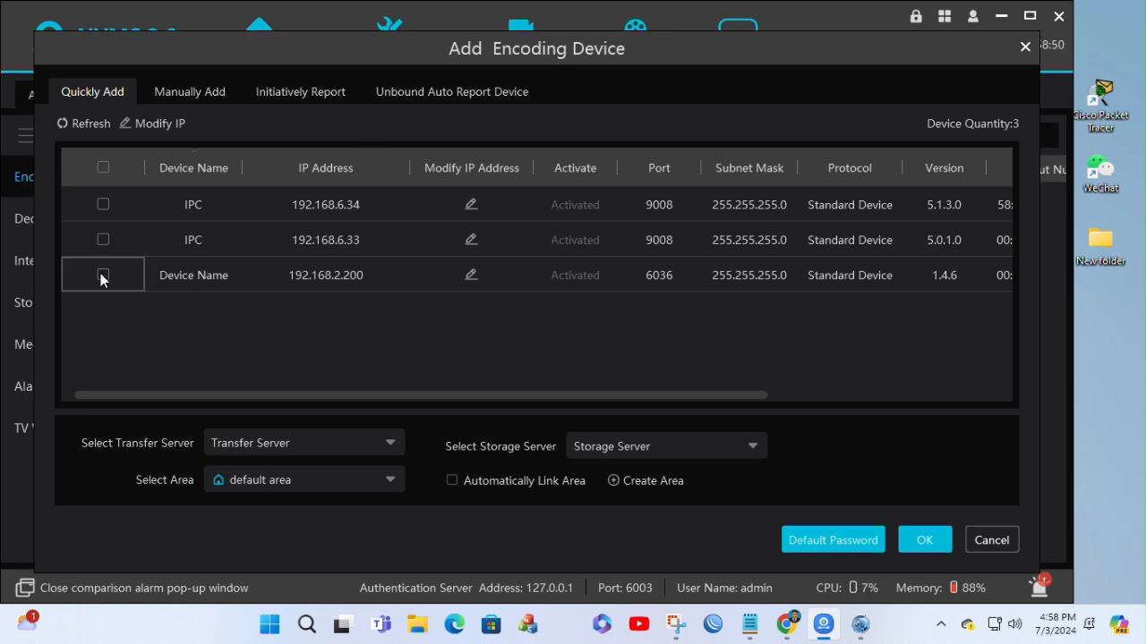
{"action": "left_click", "coordinate": [103, 276]}
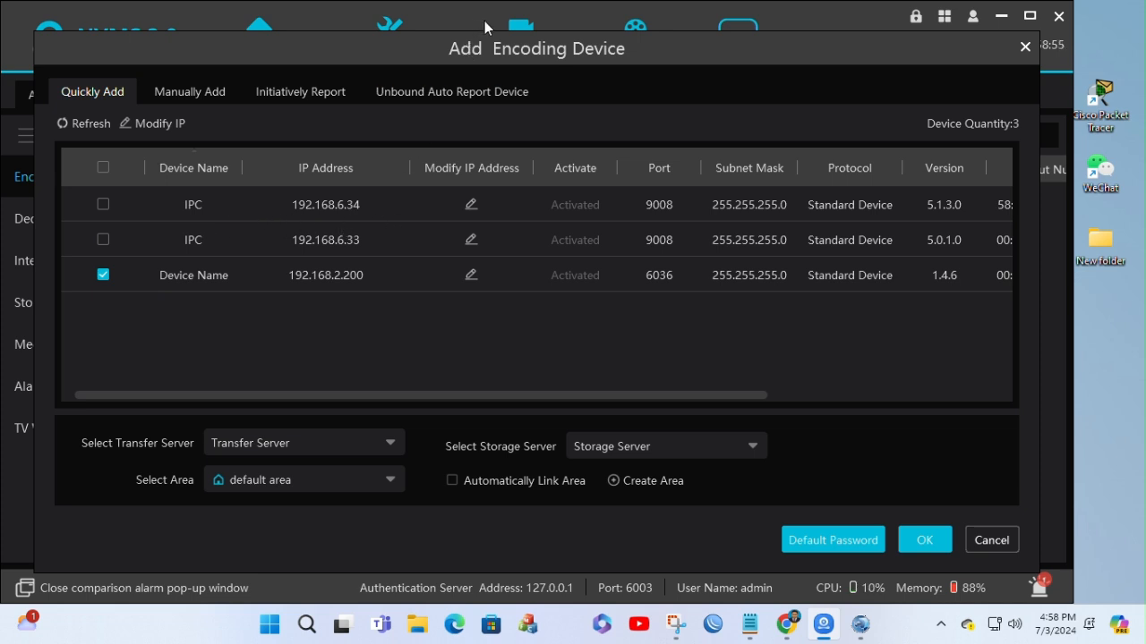
{"action": "left_click", "coordinate": [473, 275]}
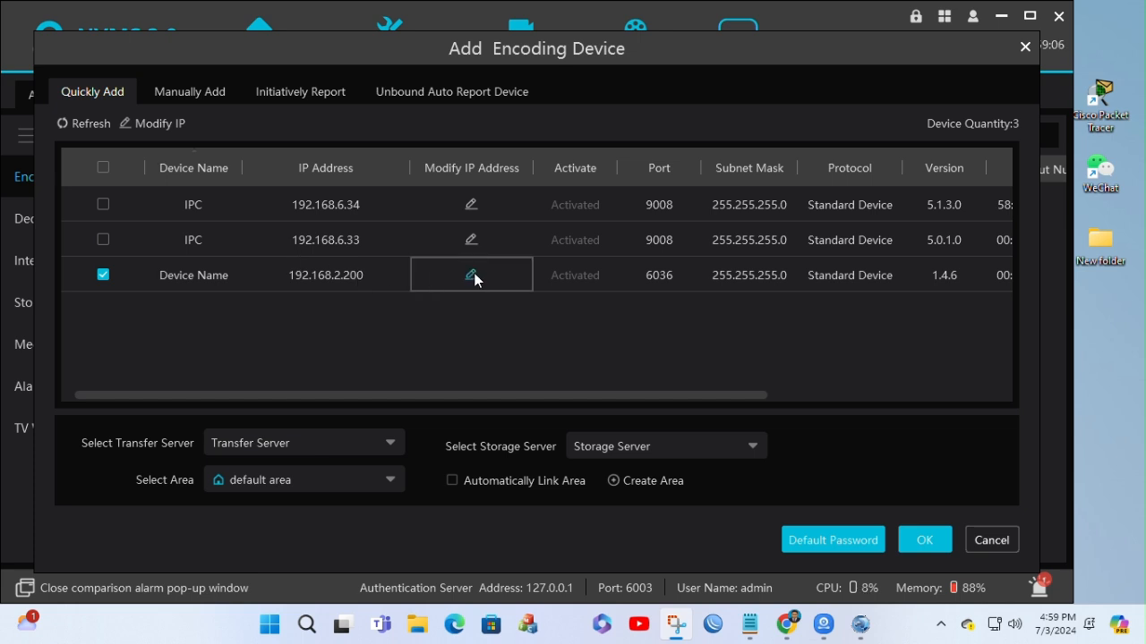
{"action": "double_click", "coordinate": [614, 222]}
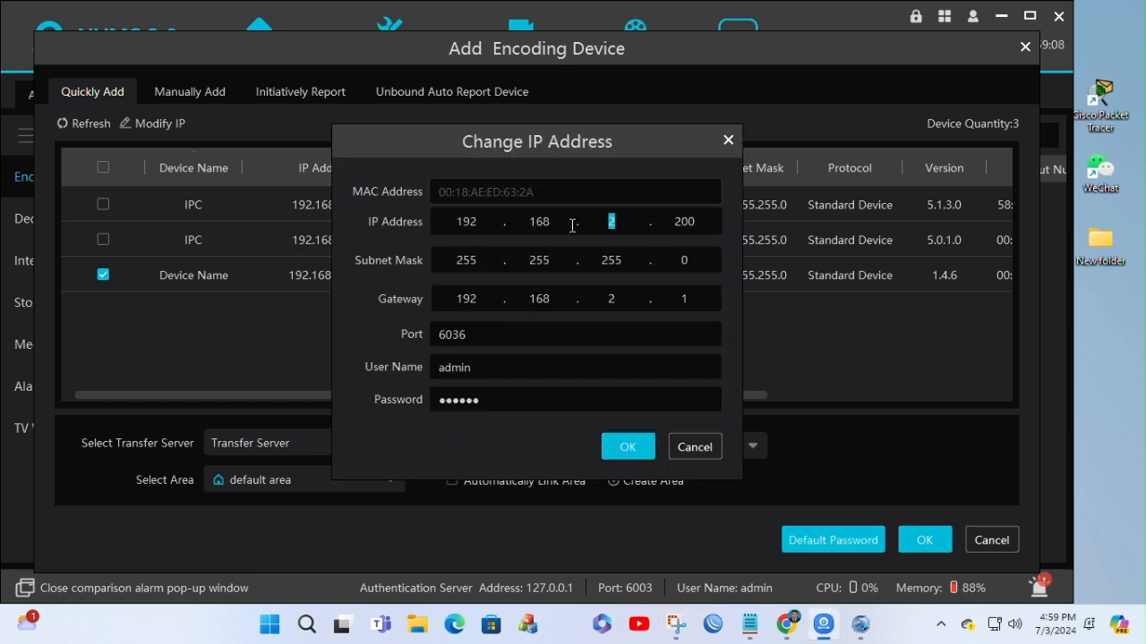
{"action": "type", "text": "6"}
{"action": "key", "text": "Tab"}
{"action": "type", "text": "32"}
{"action": "left_click_drag", "start_coordinate": [621, 295], "coordinate": [572, 306]}
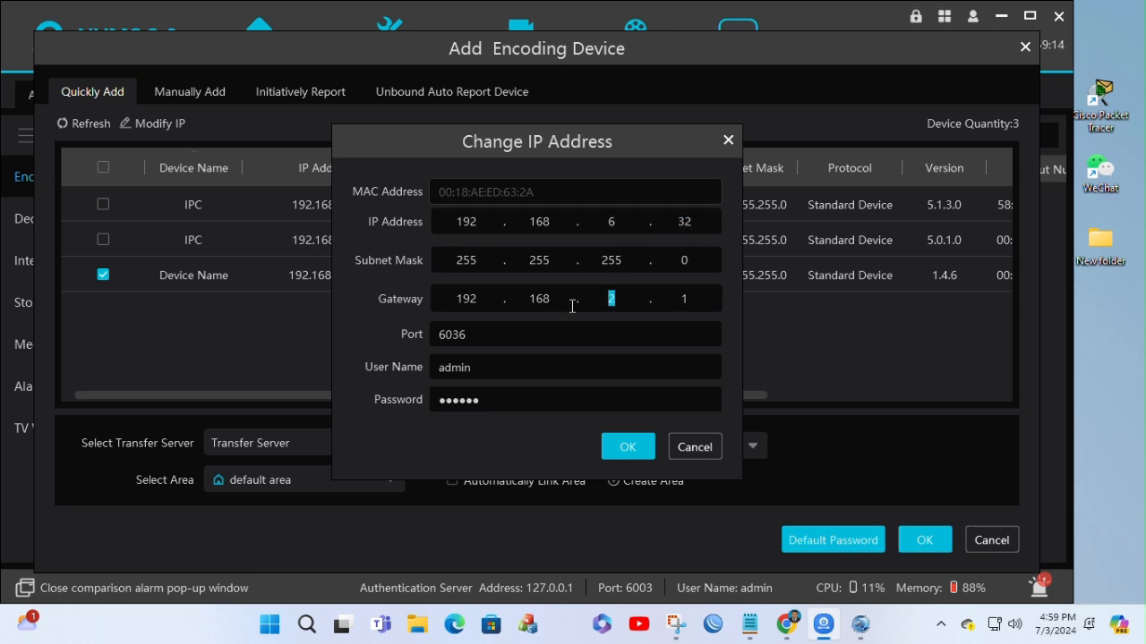
{"action": "type", "text": "6"}
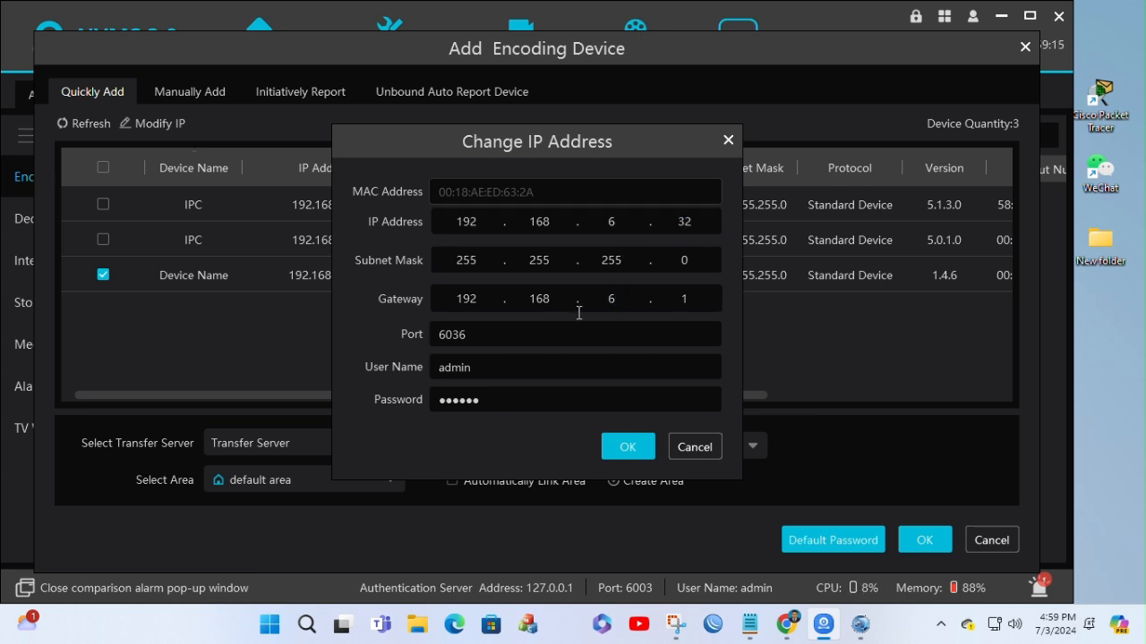
{"action": "left_click", "coordinate": [626, 446]}
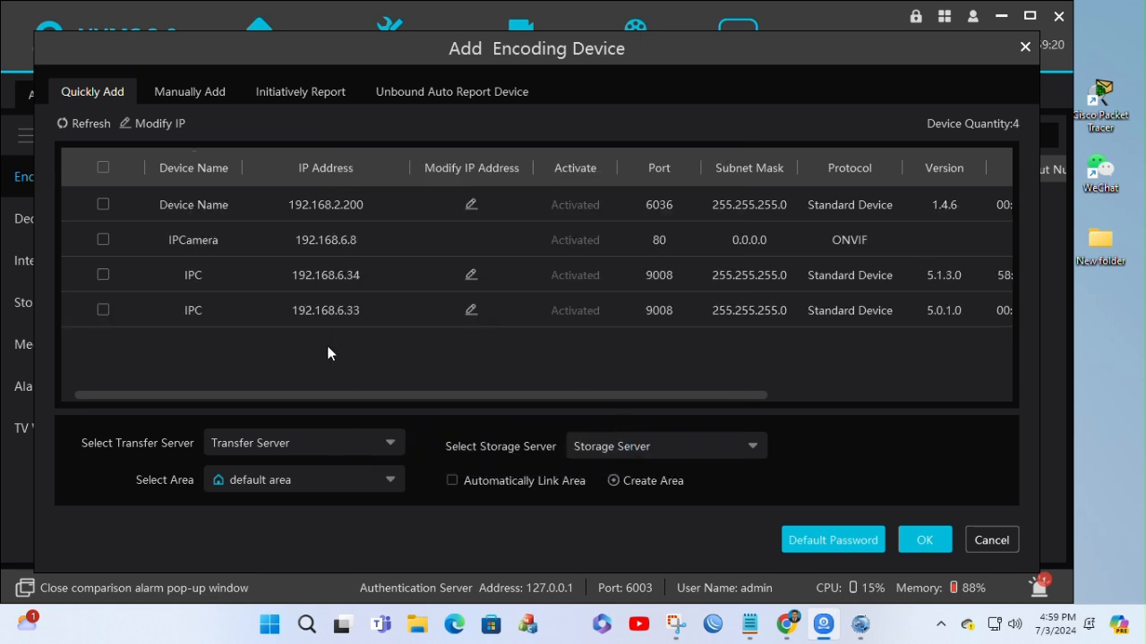
Step: Refresh the discovered device list and add the NVR at 192.168.6.32 as an encoding device
{"action": "left_click", "coordinate": [85, 124]}
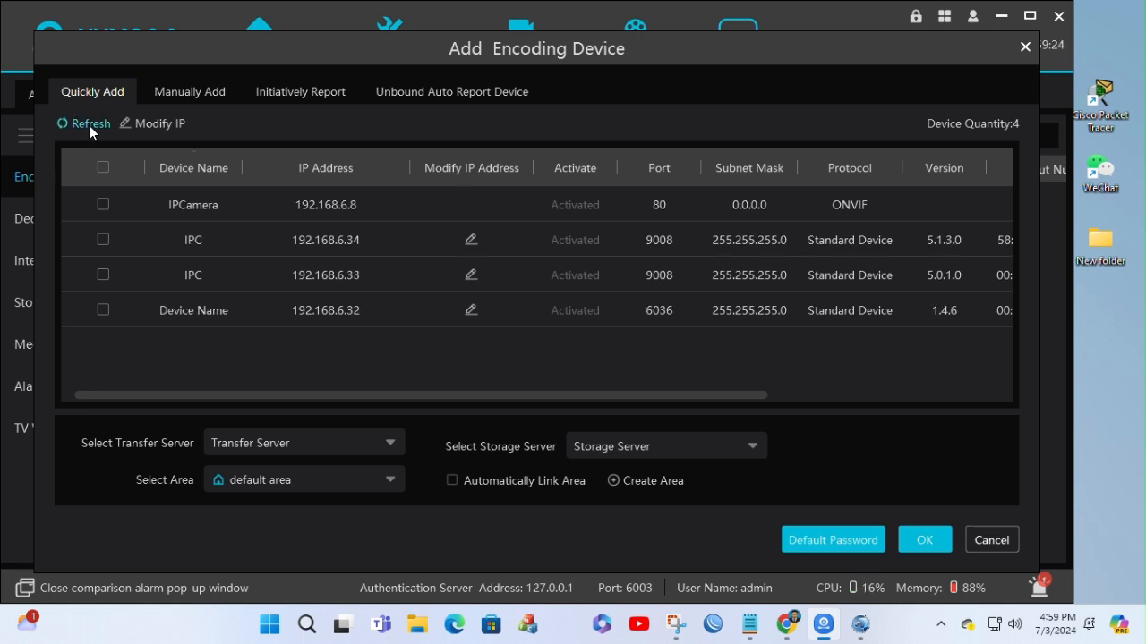
{"action": "left_click", "coordinate": [89, 124]}
{"action": "left_click", "coordinate": [104, 313]}
{"action": "left_click", "coordinate": [926, 539]}
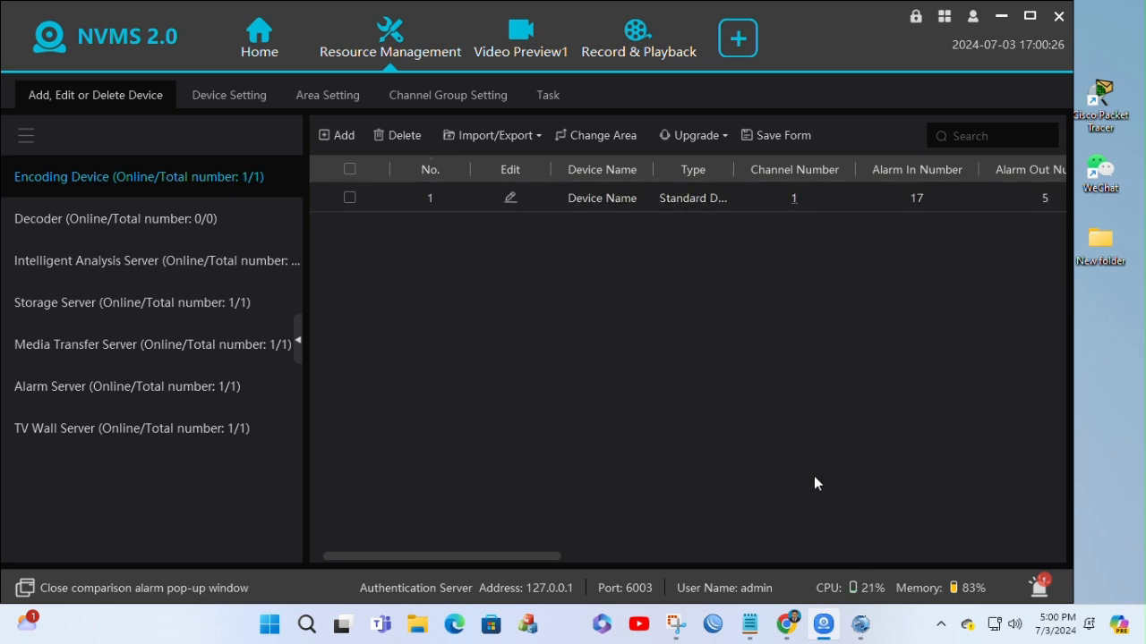
Step: Expand the alarm list, turn on its SOP Filter, and minimize the list again
{"action": "left_click_drag", "start_coordinate": [514, 555], "coordinate": [366, 543]}
{"action": "left_click", "coordinate": [1039, 593]}
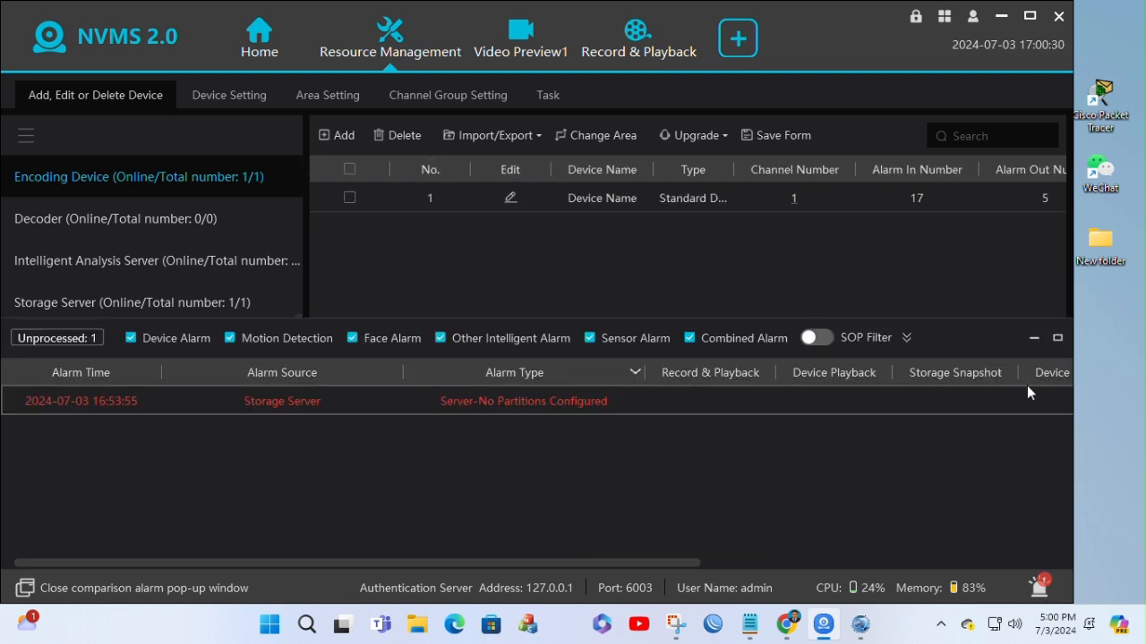
{"action": "left_click", "coordinate": [819, 338]}
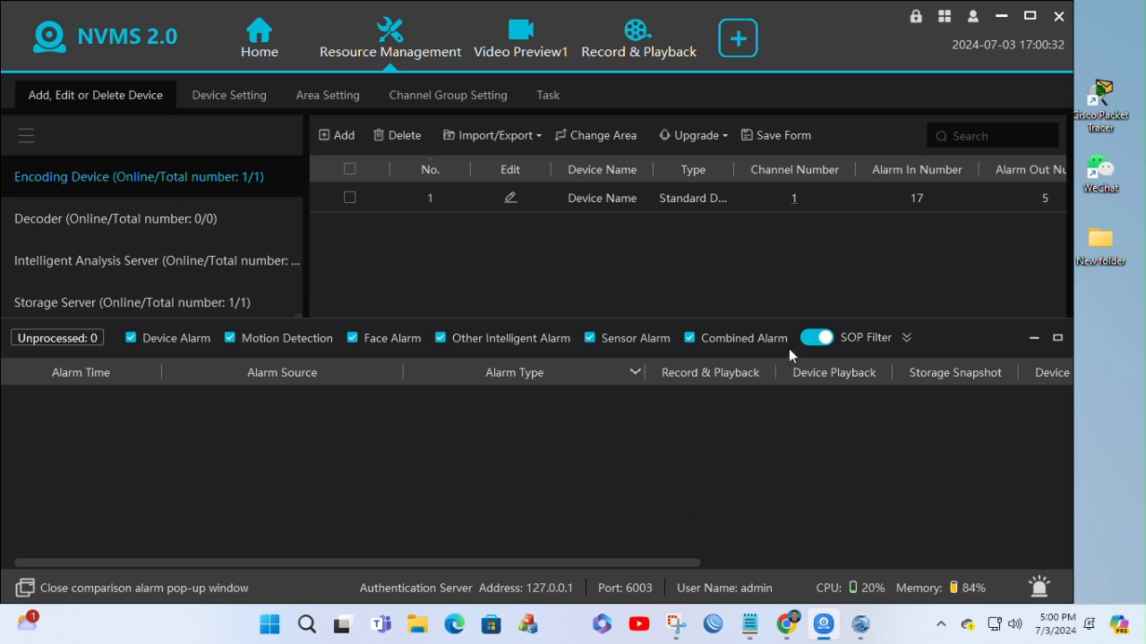
{"action": "left_click", "coordinate": [1030, 338]}
Step: Check the disk information of the added NVR through its HDD Status, and close the dialog
{"action": "left_click_drag", "start_coordinate": [527, 555], "coordinate": [995, 540]}
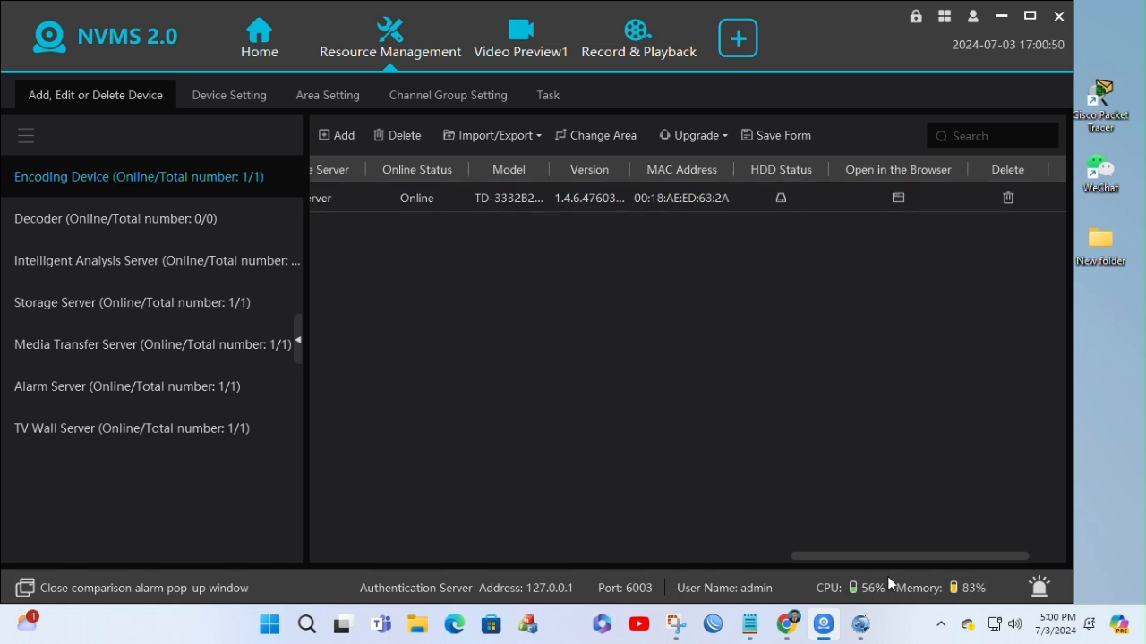
{"action": "mouse_move", "coordinate": [867, 551]}
{"action": "left_mouse_down"}
{"action": "mouse_move", "coordinate": [546, 554]}
{"action": "mouse_move", "coordinate": [825, 579]}
{"action": "mouse_move", "coordinate": [887, 552]}
{"action": "left_mouse_up"}
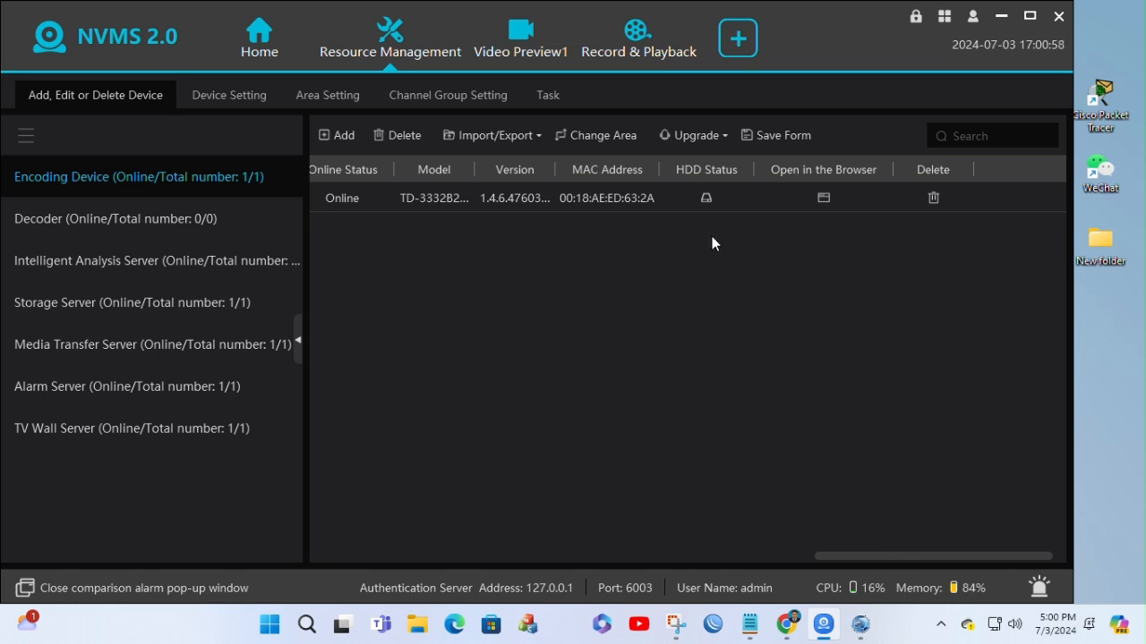
{"action": "left_click", "coordinate": [706, 200]}
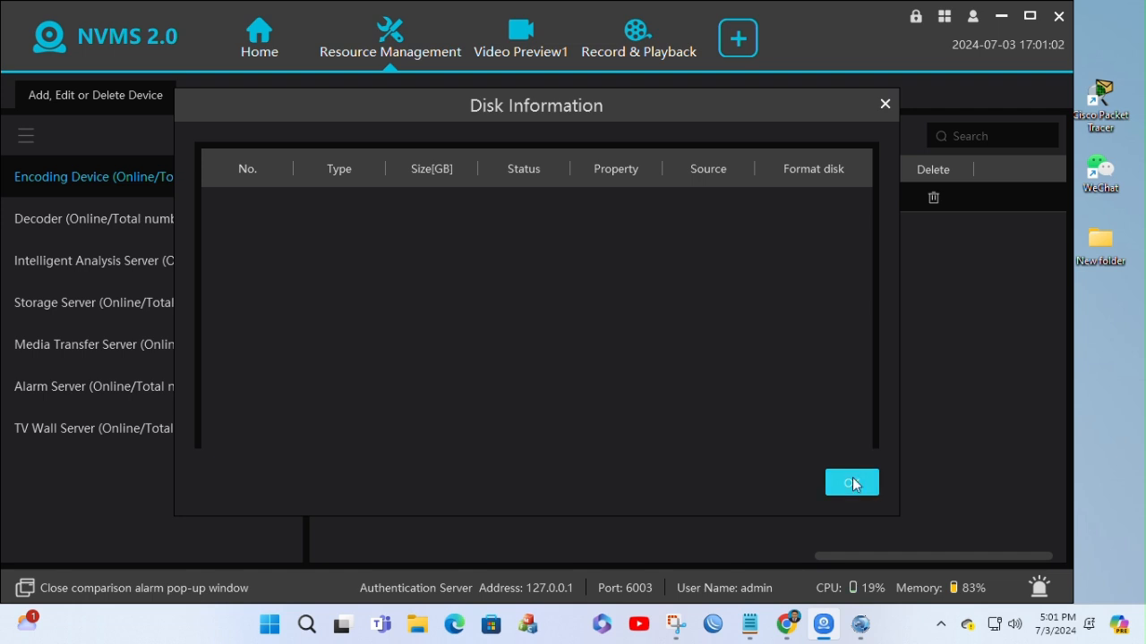
{"action": "left_click", "coordinate": [885, 106]}
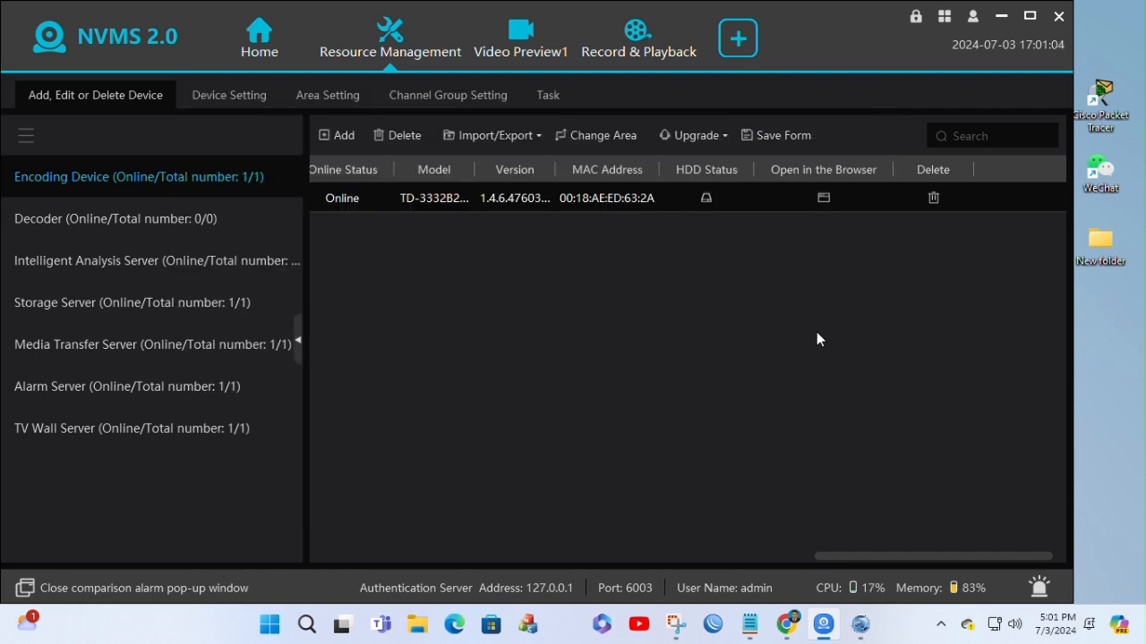
Step: Open the added NVR's web page in the browser and close the Download history page
{"action": "left_click", "coordinate": [824, 199]}
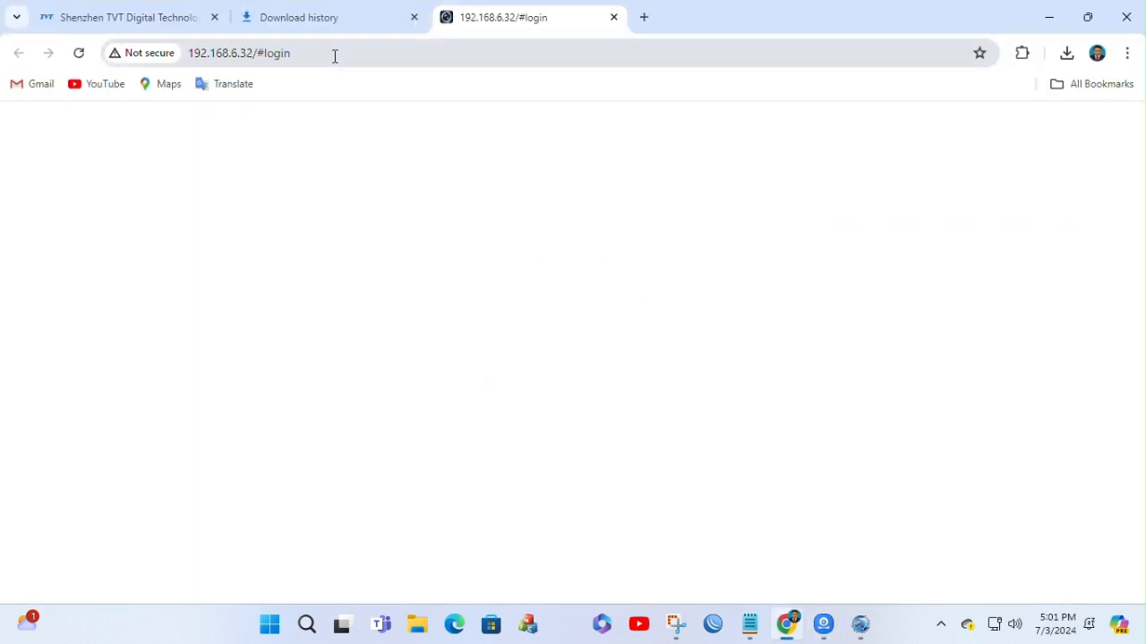
{"action": "left_click", "coordinate": [332, 12]}
{"action": "left_click", "coordinate": [411, 19]}
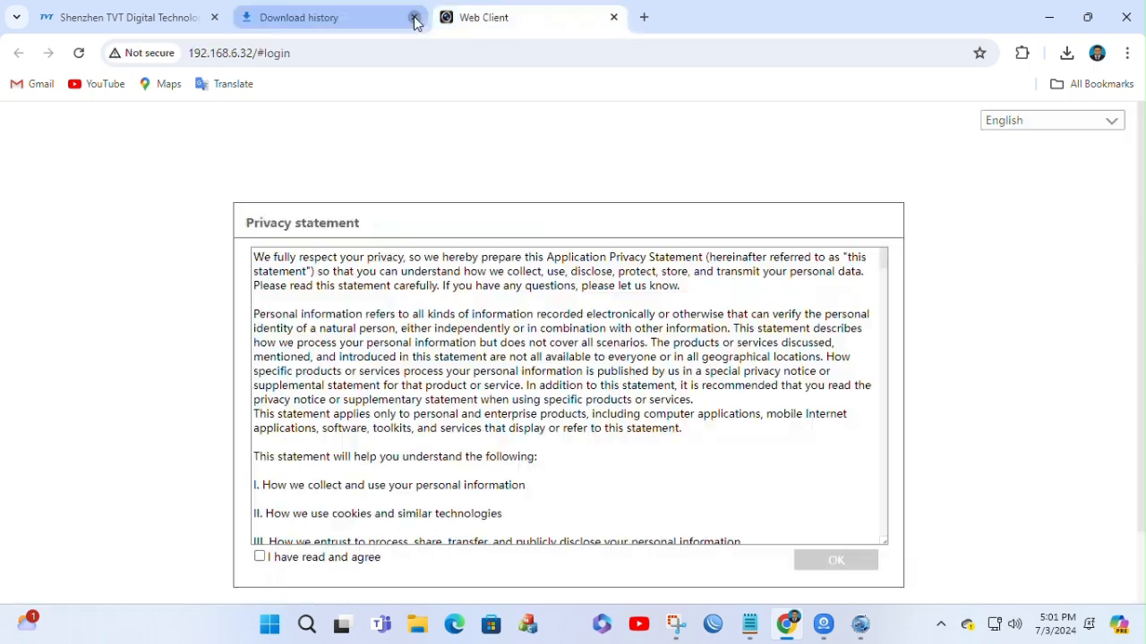
Step: Agree to the privacy statement of the NVR's Web Client and confirm it
{"action": "scroll", "coordinate": [402, 474], "scroll_direction": "down", "scroll_amount": 5}
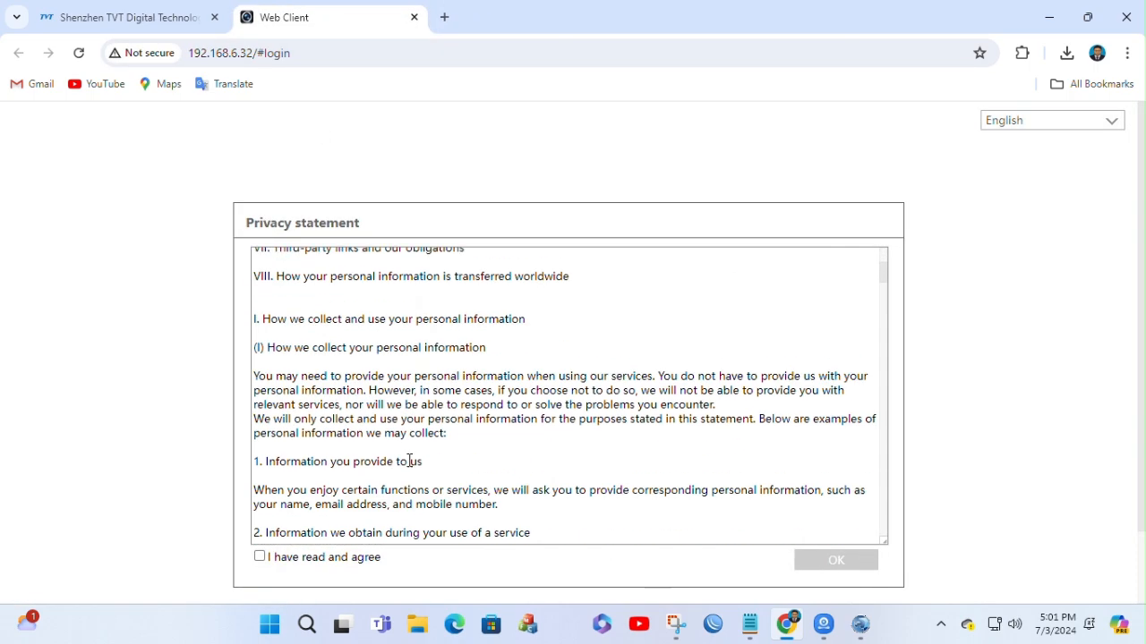
{"action": "left_click", "coordinate": [259, 557]}
{"action": "scroll", "coordinate": [690, 495], "scroll_direction": "down", "scroll_amount": 5}
{"action": "scroll", "coordinate": [802, 499], "scroll_direction": "down", "scroll_amount": 10}
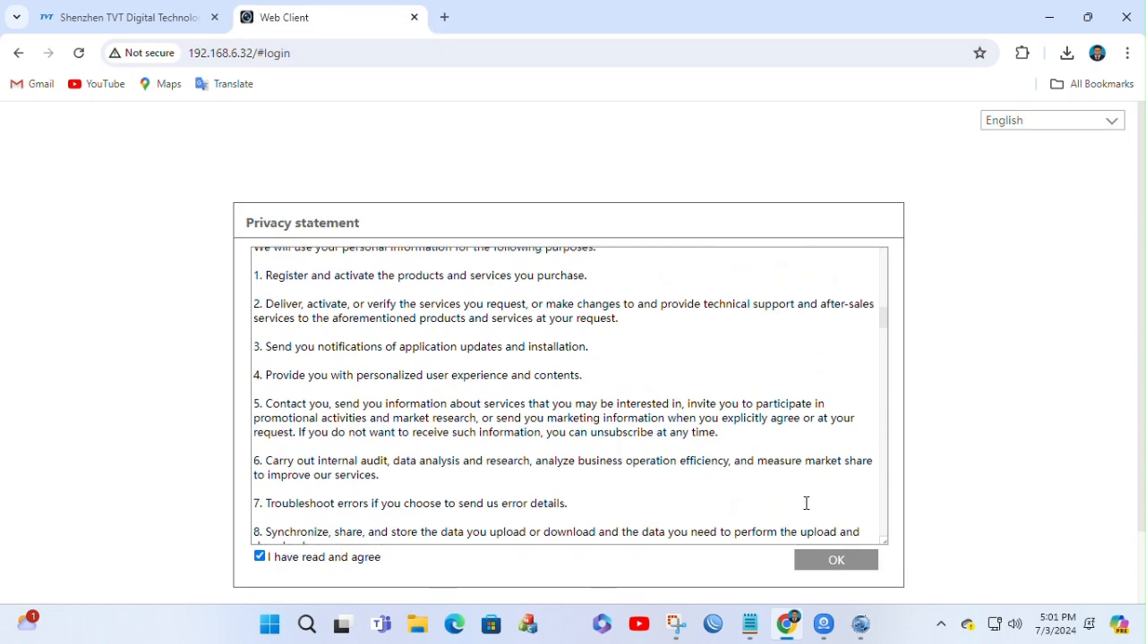
{"action": "left_click", "coordinate": [826, 567]}
Step: Log in to the NVR's Web Client as admin with the account password, checking it against the password in the text notes
{"action": "left_click", "coordinate": [709, 370]}
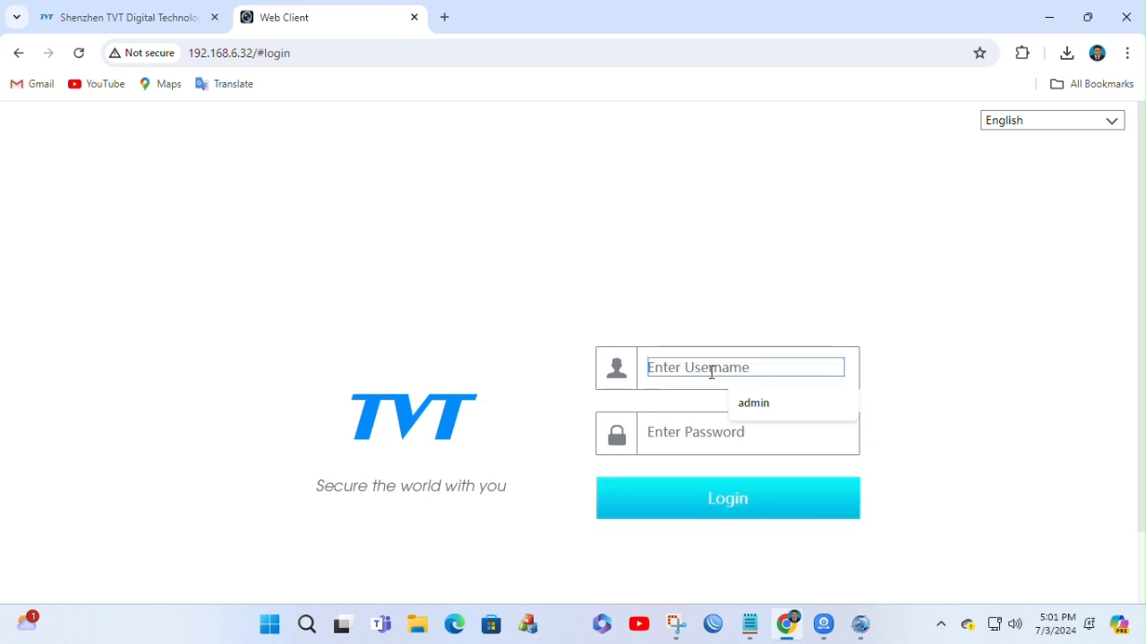
{"action": "left_click", "coordinate": [754, 404]}
{"action": "left_click", "coordinate": [713, 436]}
{"action": "type", "text": "12"}
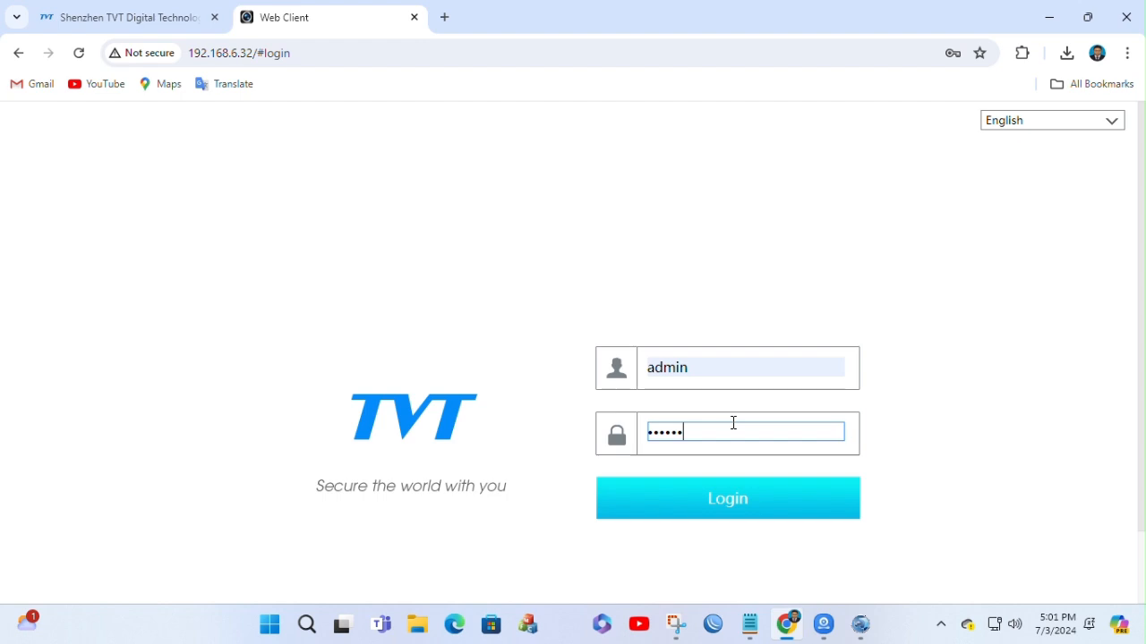
{"action": "left_click", "coordinate": [750, 625]}
{"action": "left_click_drag", "start_coordinate": [700, 206], "coordinate": [662, 205]}
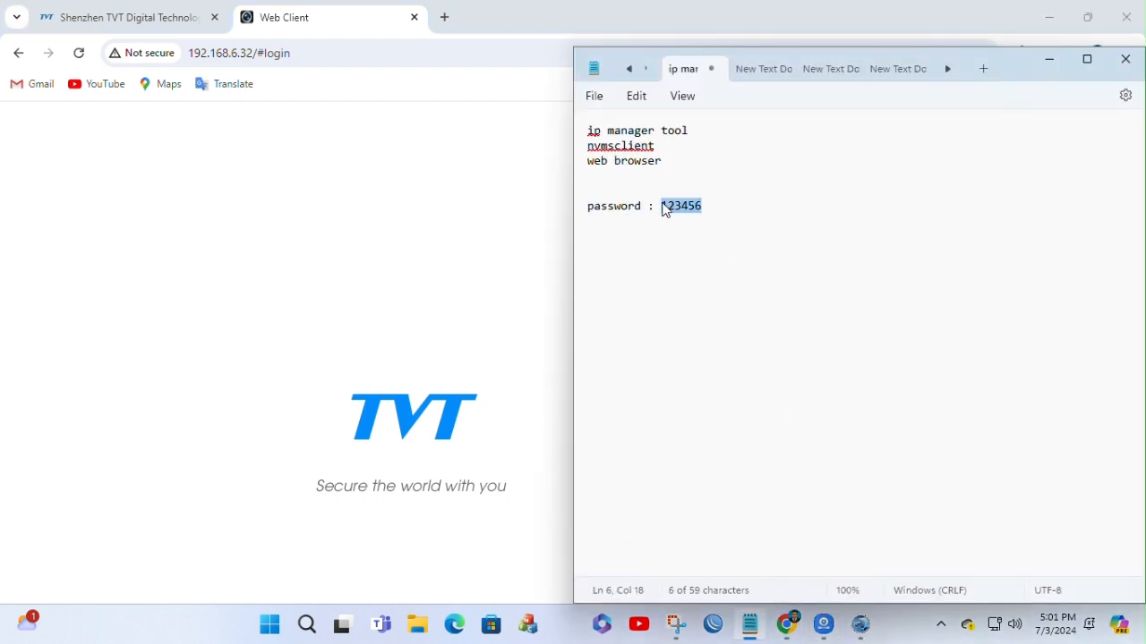
{"action": "left_click", "coordinate": [490, 245]}
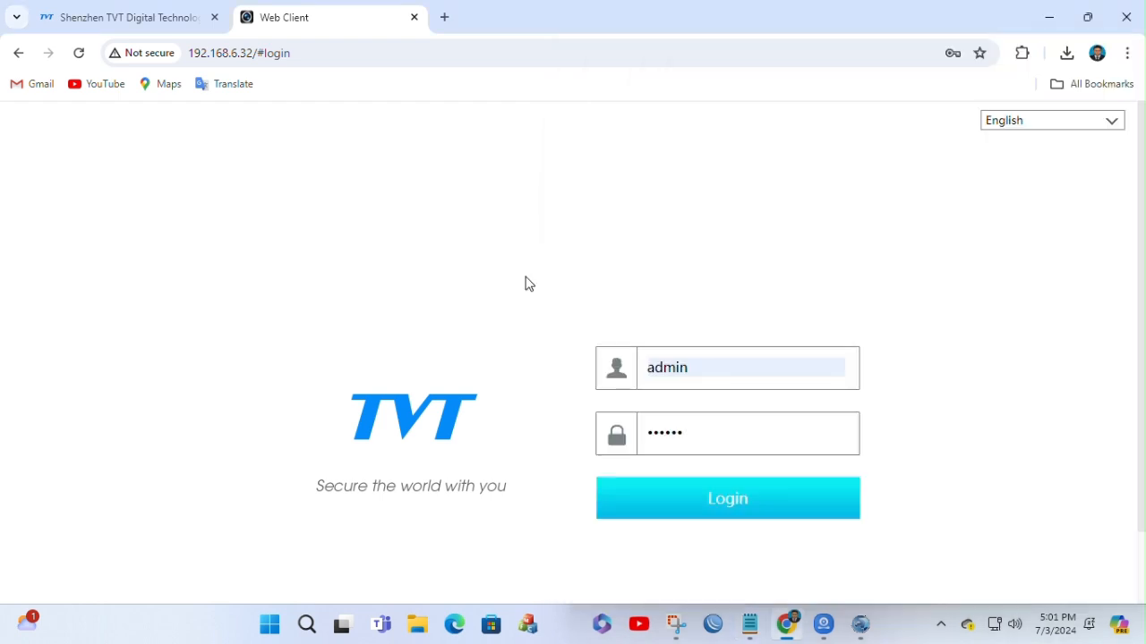
{"action": "left_click", "coordinate": [746, 510]}
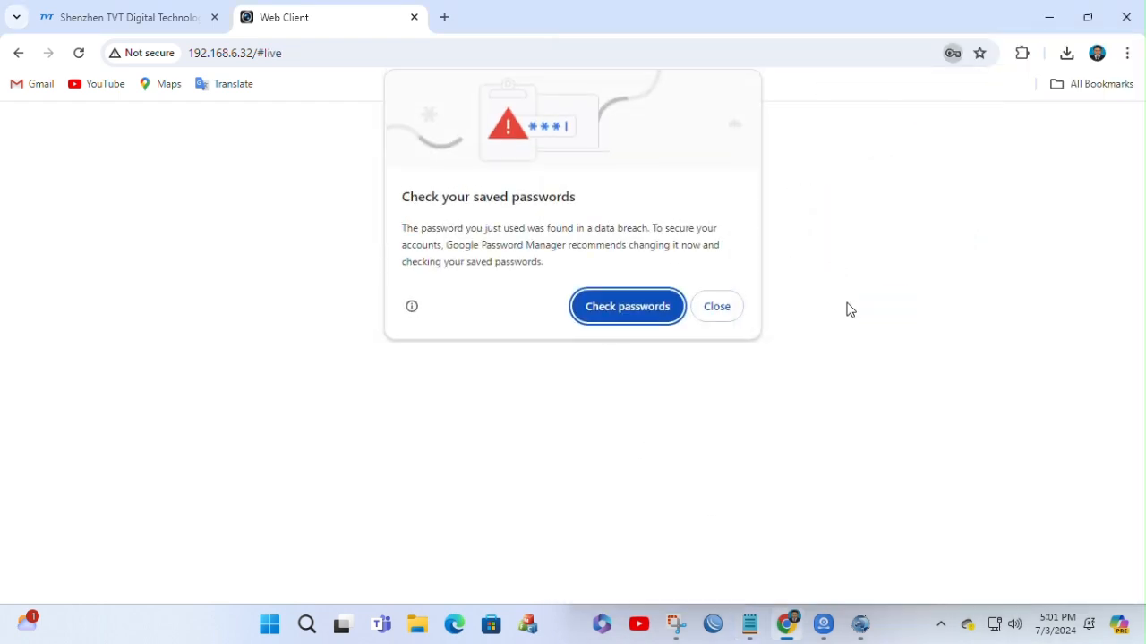
Step: Save the admin login in the browser and dismiss the password security warnings
{"action": "left_click", "coordinate": [717, 308]}
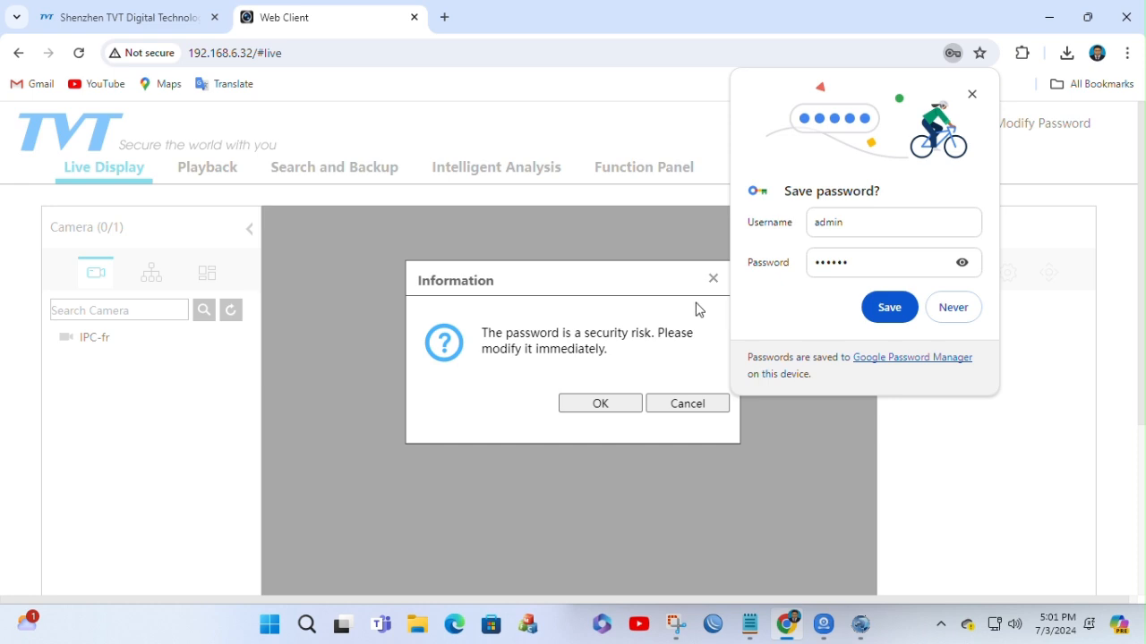
{"action": "left_click", "coordinate": [902, 309]}
{"action": "left_click", "coordinate": [639, 402]}
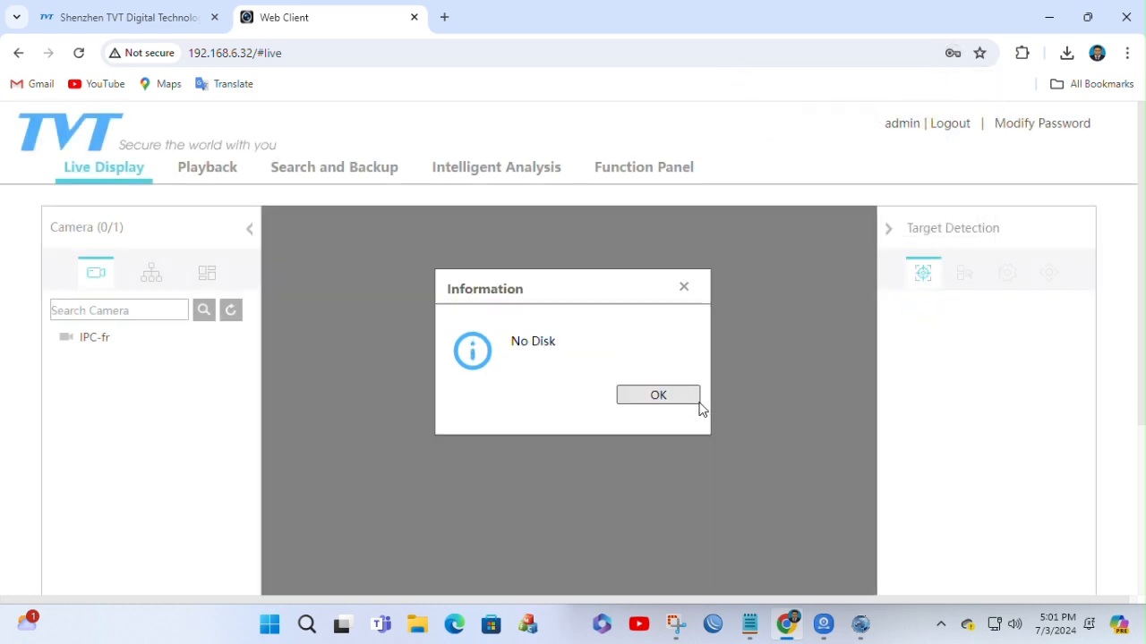
Step: Dismiss the disk notice and open the Function Panel's overview of configuration categories
{"action": "left_click", "coordinate": [668, 392]}
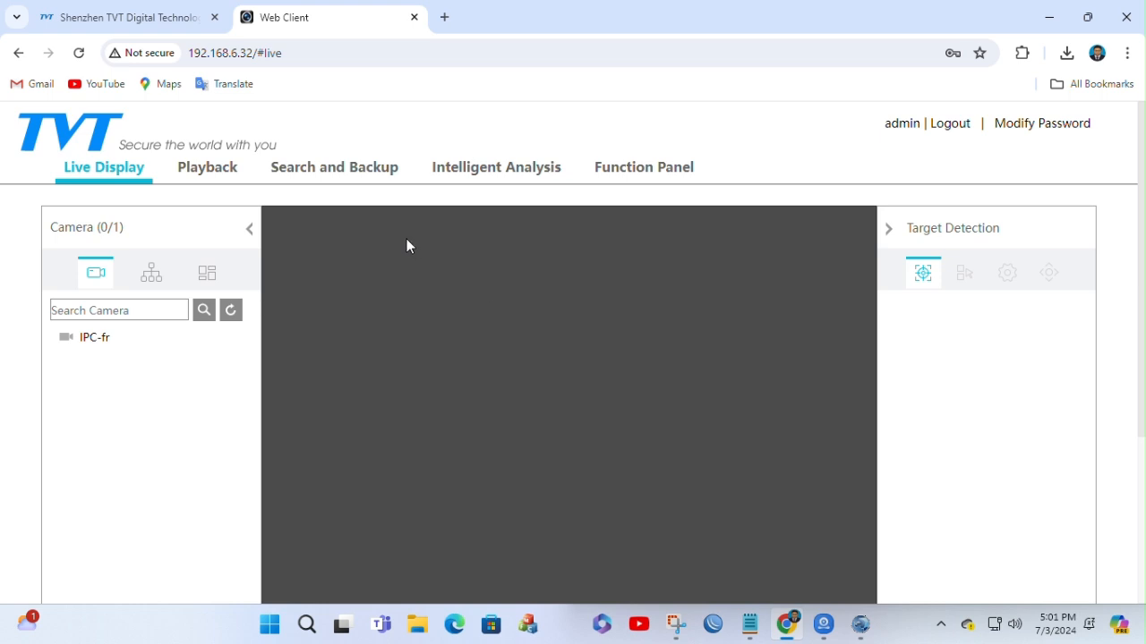
{"action": "left_click", "coordinate": [649, 174]}
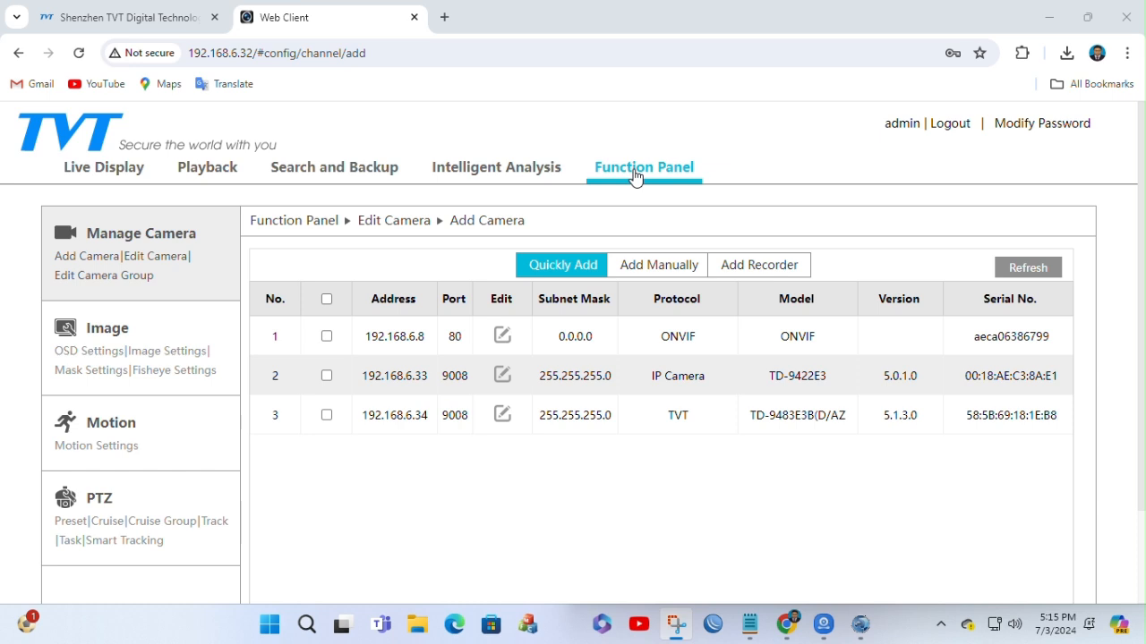
{"action": "left_click", "coordinate": [634, 177]}
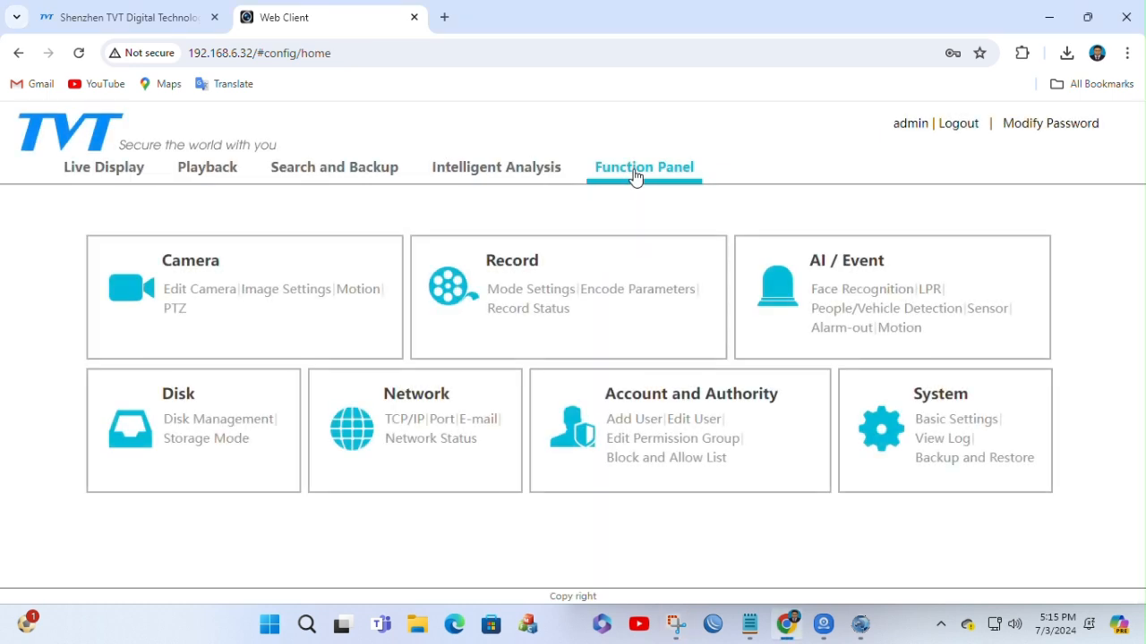
Step: Open the Add Camera page in the camera settings and refresh the list of detected cameras
{"action": "left_click", "coordinate": [200, 270]}
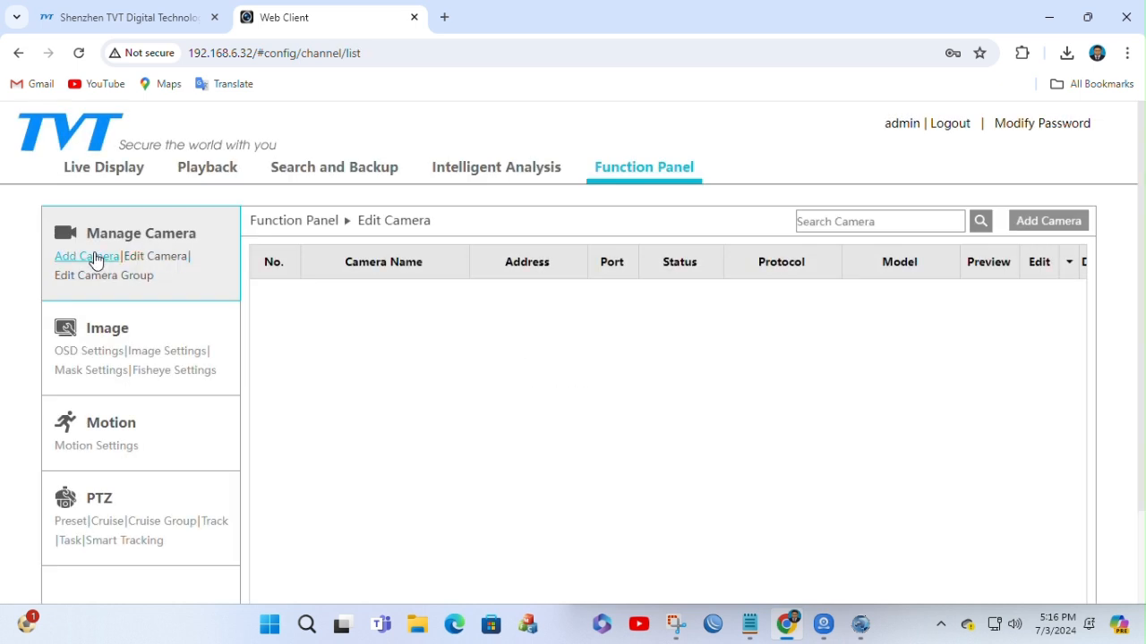
{"action": "left_click", "coordinate": [98, 260]}
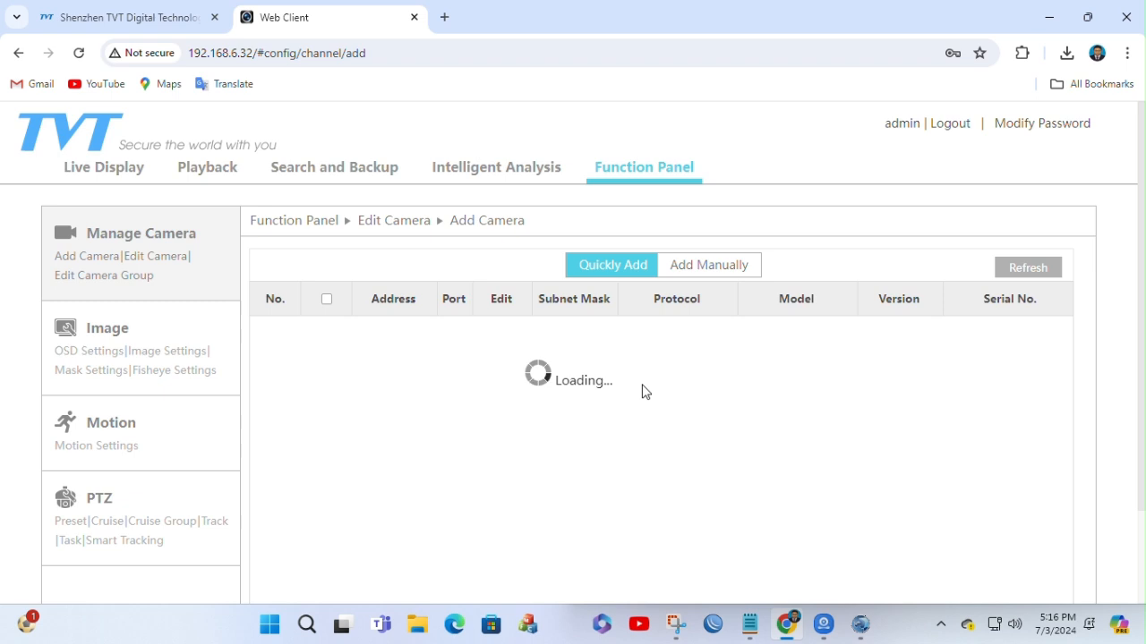
{"action": "scroll", "coordinate": [642, 392], "scroll_direction": "down", "scroll_amount": 2}
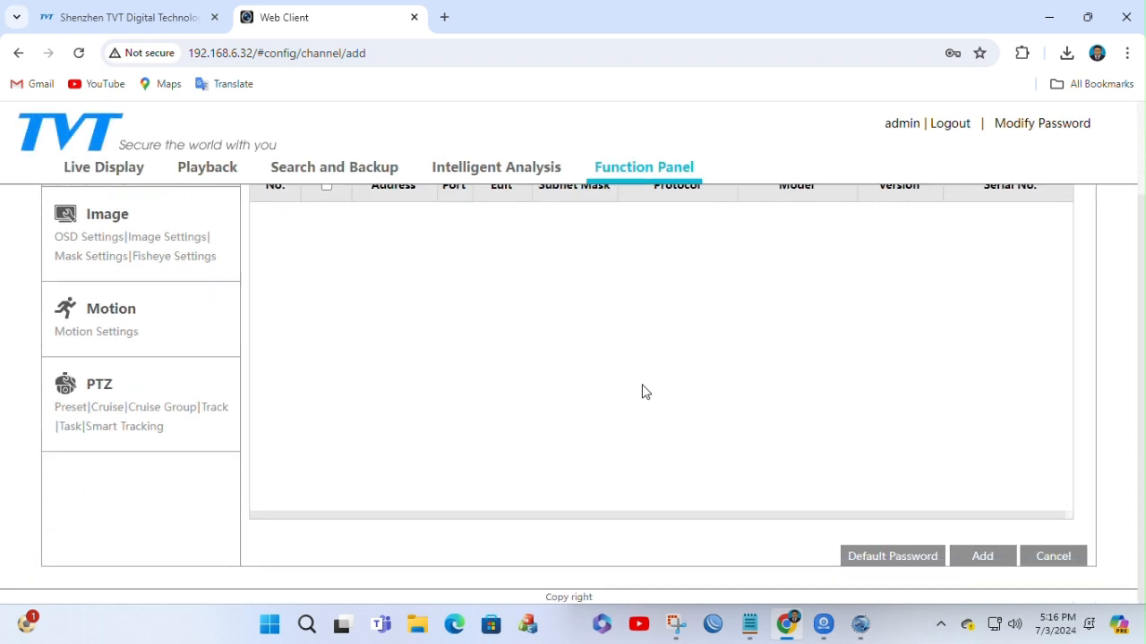
{"action": "scroll", "coordinate": [642, 392], "scroll_direction": "up", "scroll_amount": 1}
{"action": "left_click", "coordinate": [1034, 237]}
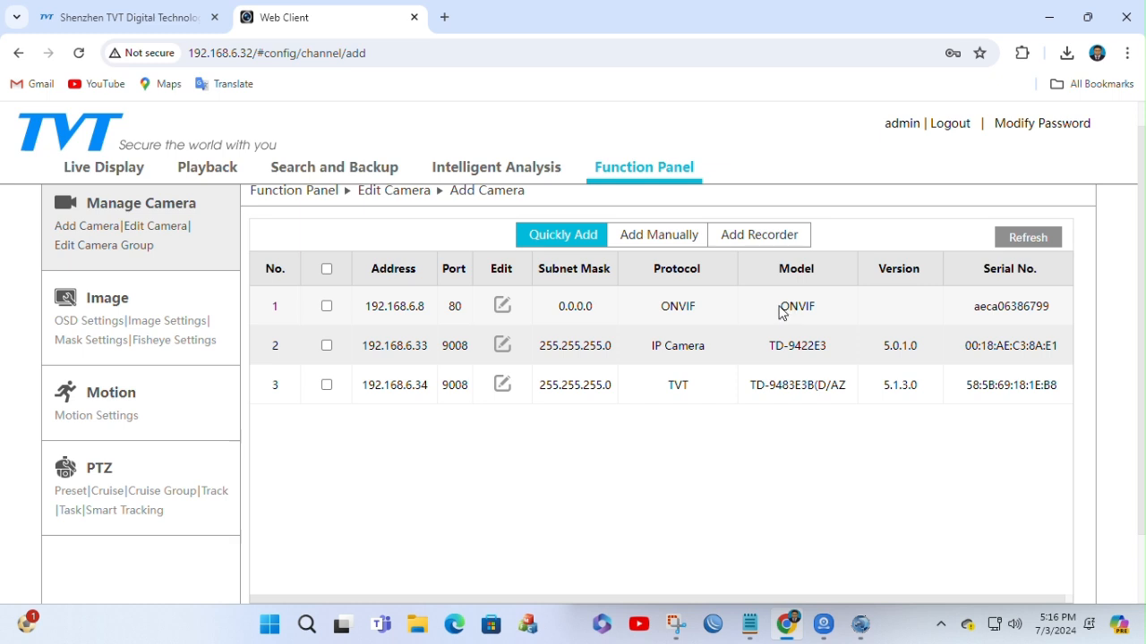
Step: Add the two detected cameras 192.168.6.33 and 192.168.6.34 to the NVR, leaving 192.168.6.8 unselected
{"action": "left_click_drag", "start_coordinate": [781, 310], "coordinate": [820, 303]}
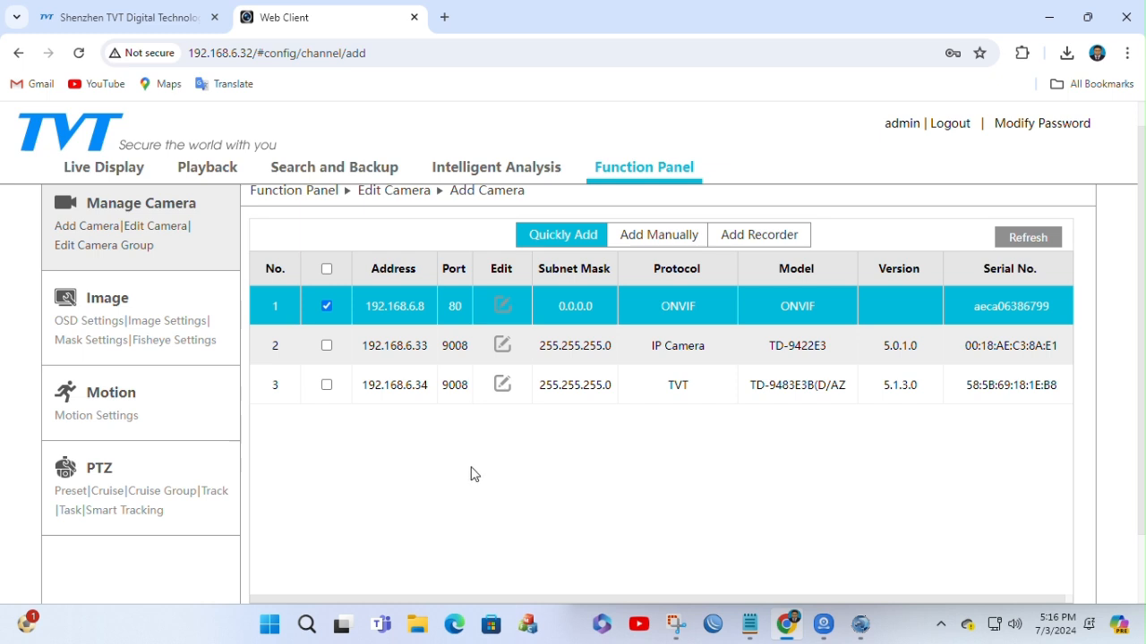
{"action": "left_click", "coordinate": [328, 347]}
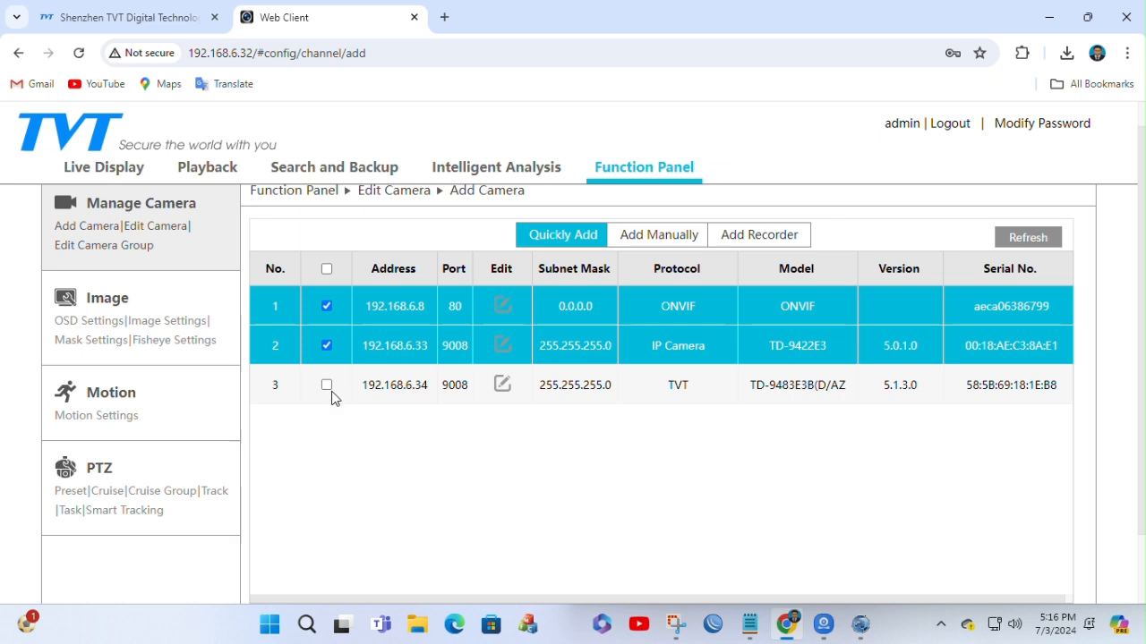
{"action": "left_click", "coordinate": [327, 385]}
{"action": "left_click", "coordinate": [326, 306]}
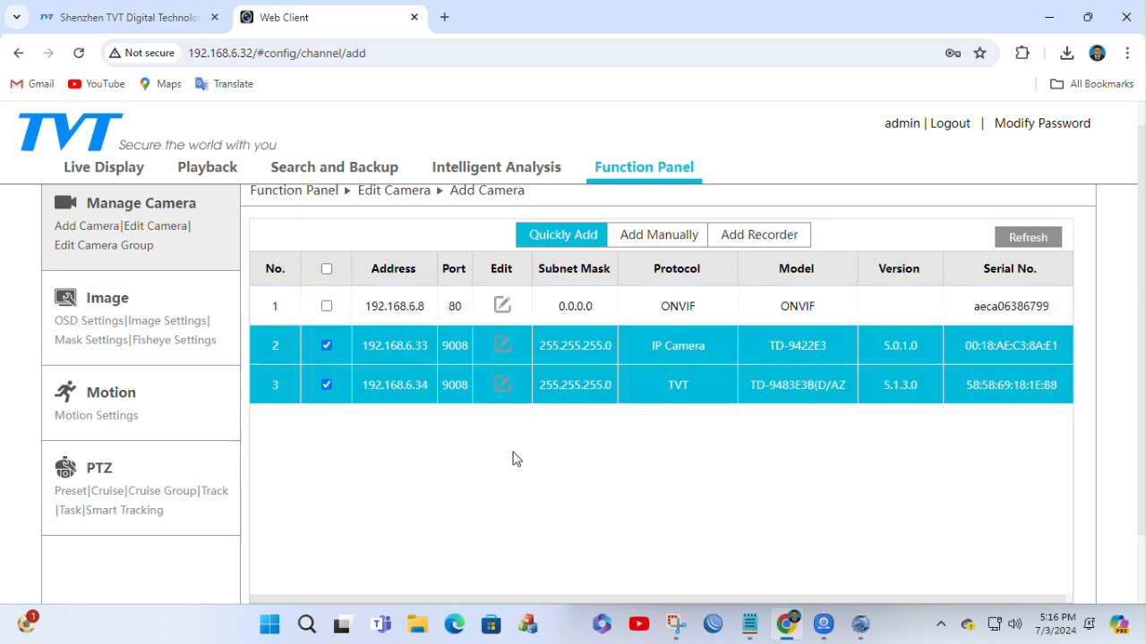
{"action": "scroll", "coordinate": [597, 455], "scroll_direction": "down", "scroll_amount": 1}
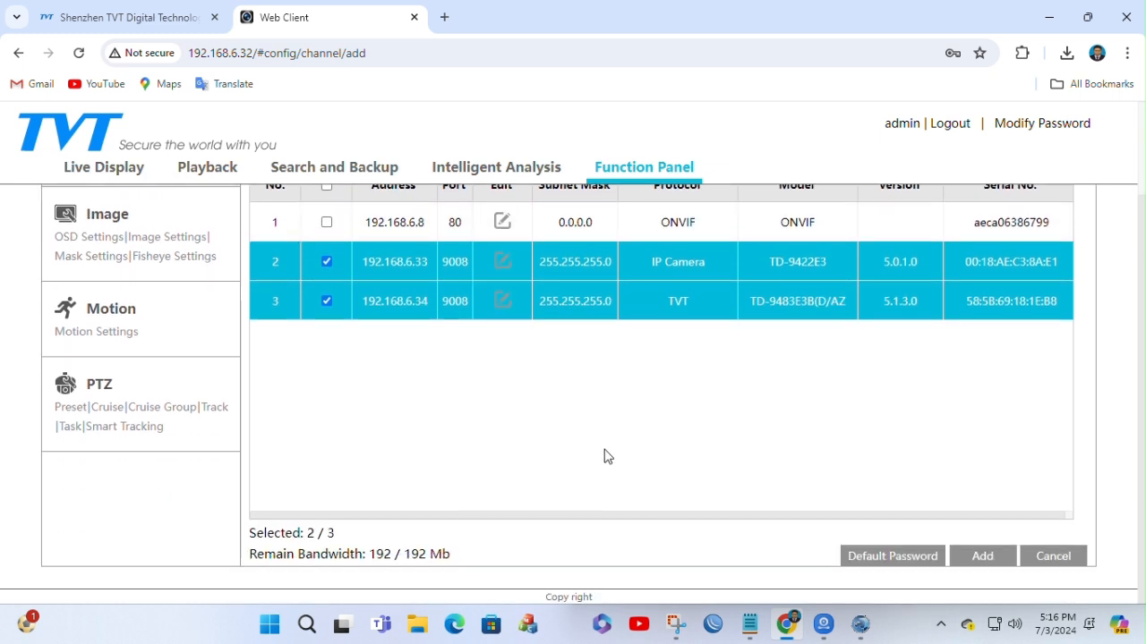
{"action": "left_click", "coordinate": [982, 558]}
{"action": "left_click", "coordinate": [665, 344]}
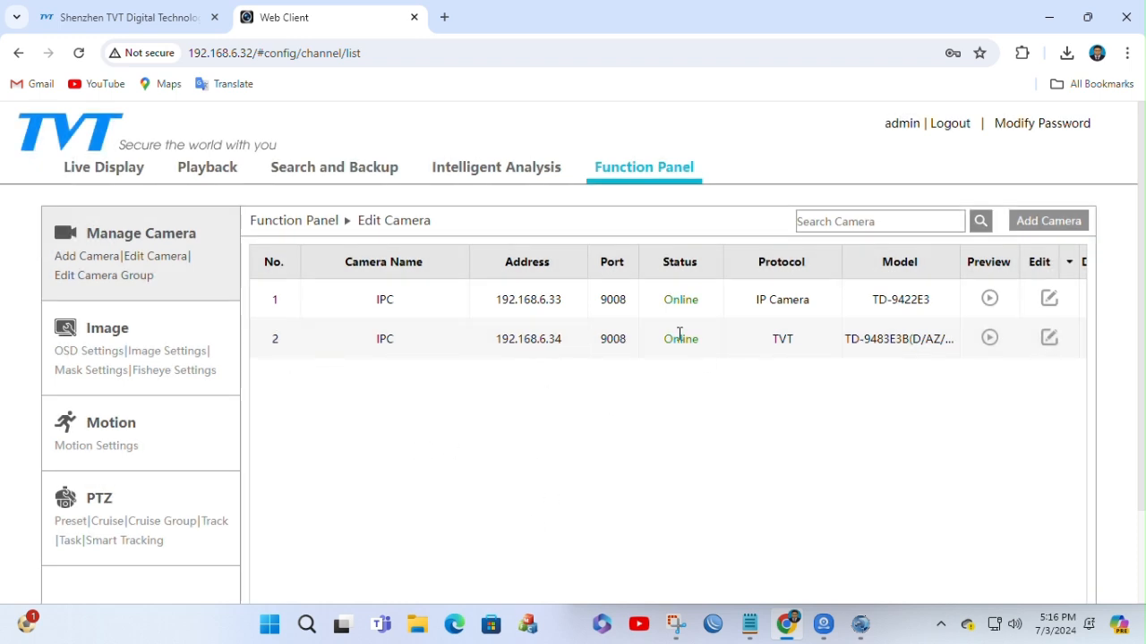
Step: Examine all columns of the added cameras' list, from status and protocol to settings and version, and the remaining bandwidth
{"action": "scroll", "coordinate": [501, 546], "scroll_direction": "down", "scroll_amount": 2}
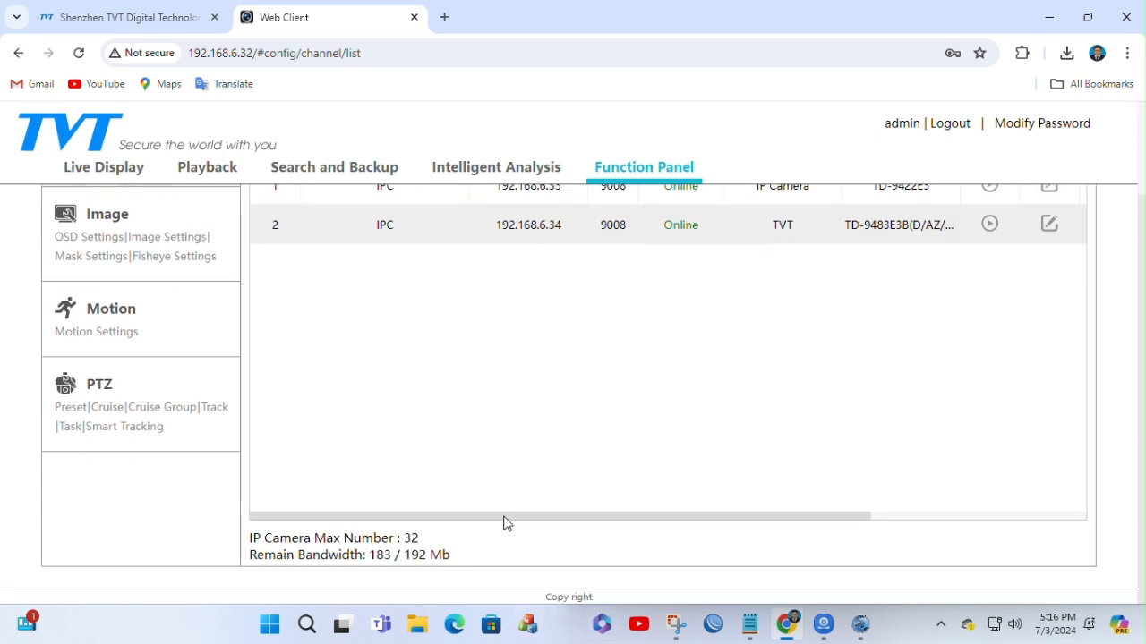
{"action": "left_click_drag", "start_coordinate": [504, 518], "coordinate": [767, 514]}
{"action": "scroll", "coordinate": [501, 367], "scroll_direction": "up", "scroll_amount": 2}
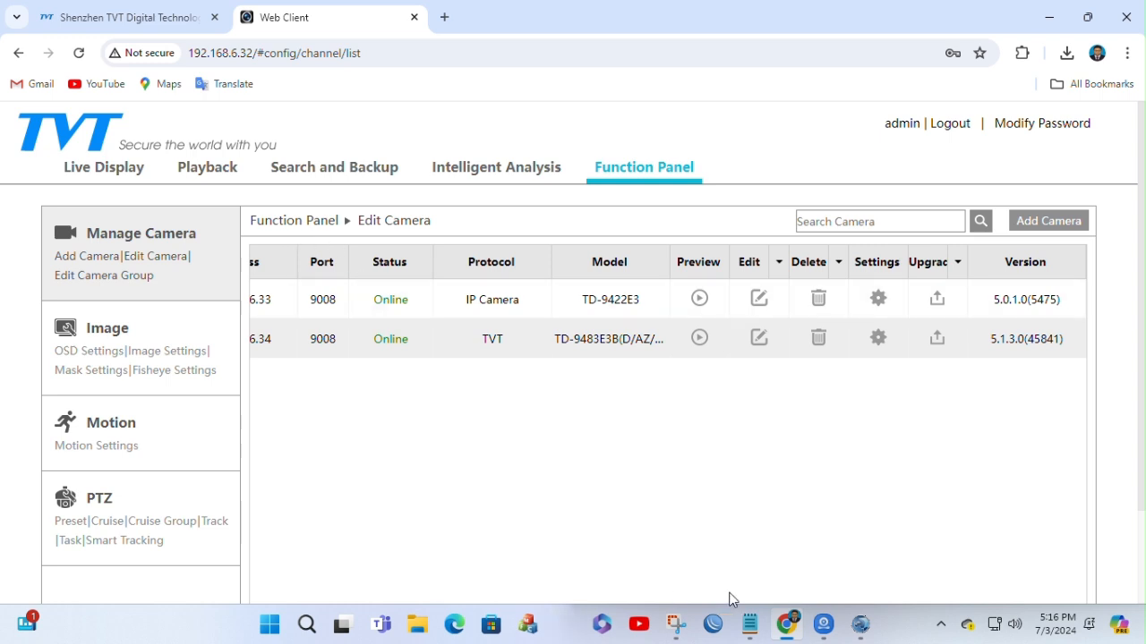
{"action": "scroll", "coordinate": [739, 507], "scroll_direction": "down", "scroll_amount": 2}
{"action": "left_click_drag", "start_coordinate": [703, 523], "coordinate": [493, 402]}
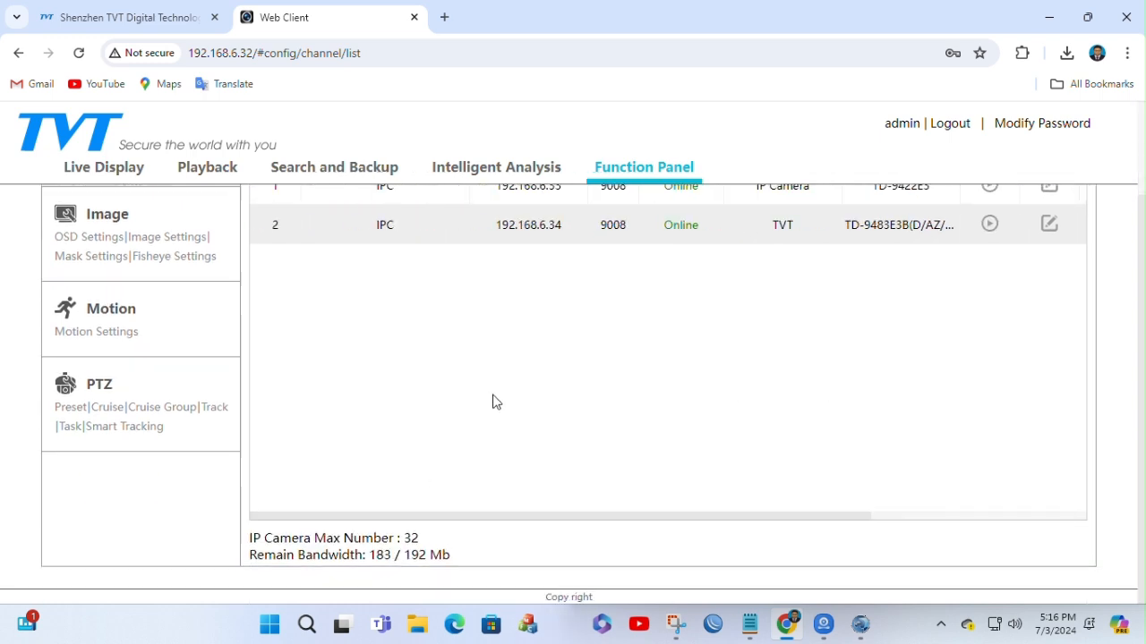
{"action": "scroll", "coordinate": [503, 402], "scroll_direction": "up", "scroll_amount": 2}
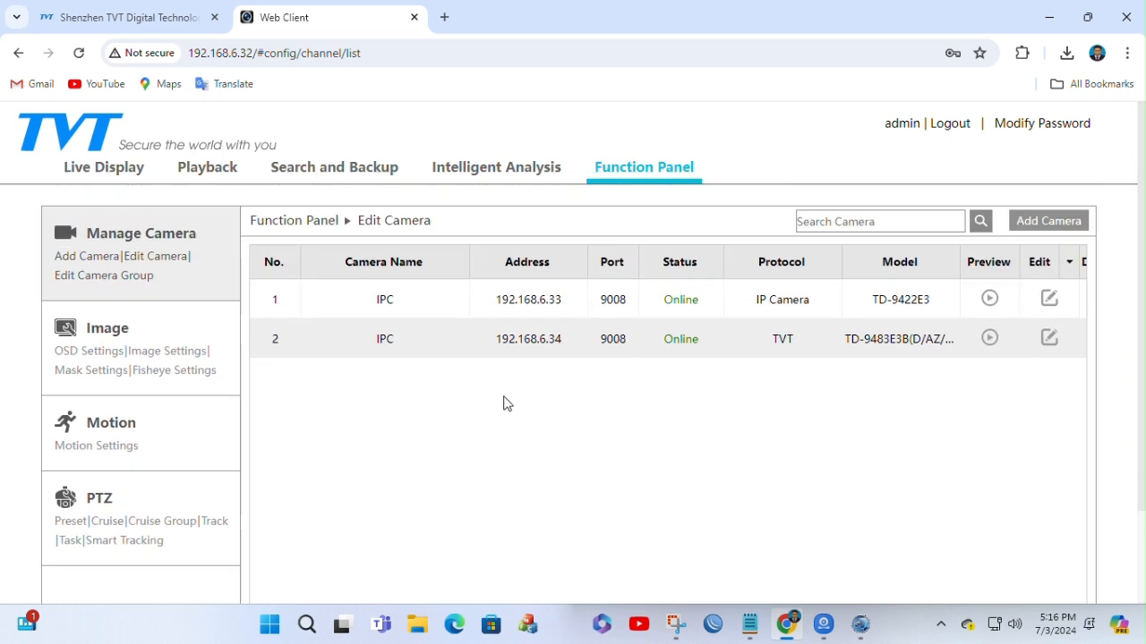
Step: View the Add Camera page again and open the Edit Camera Group page
{"action": "left_click", "coordinate": [1066, 225]}
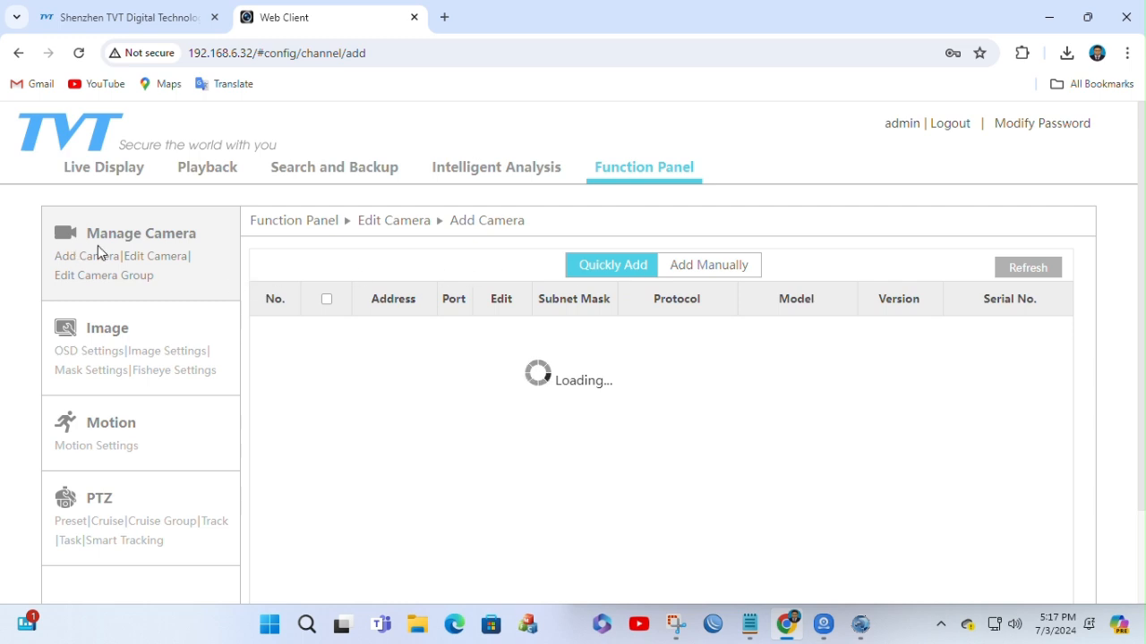
{"action": "scroll", "coordinate": [600, 358], "scroll_direction": "down", "scroll_amount": 2}
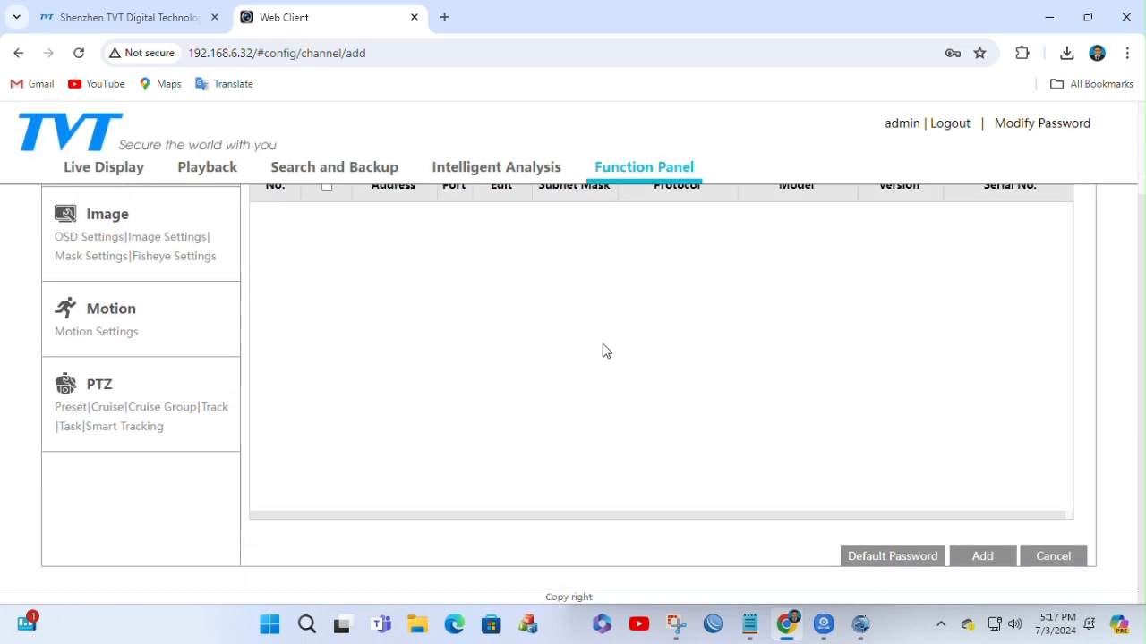
{"action": "scroll", "coordinate": [537, 323], "scroll_direction": "up", "scroll_amount": 2}
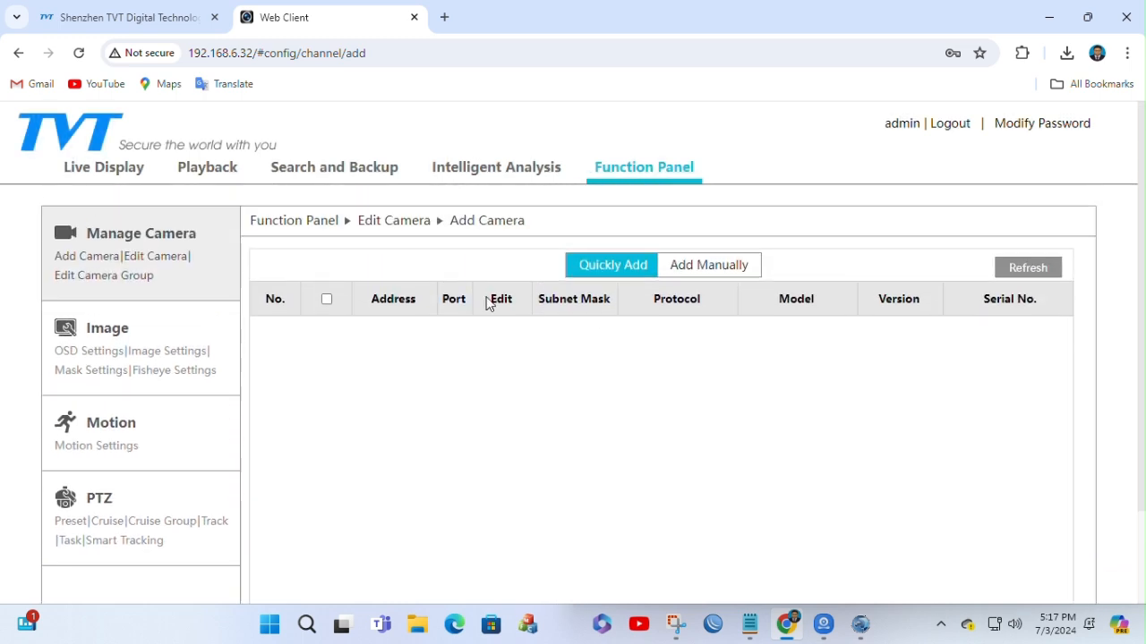
{"action": "left_click", "coordinate": [96, 276]}
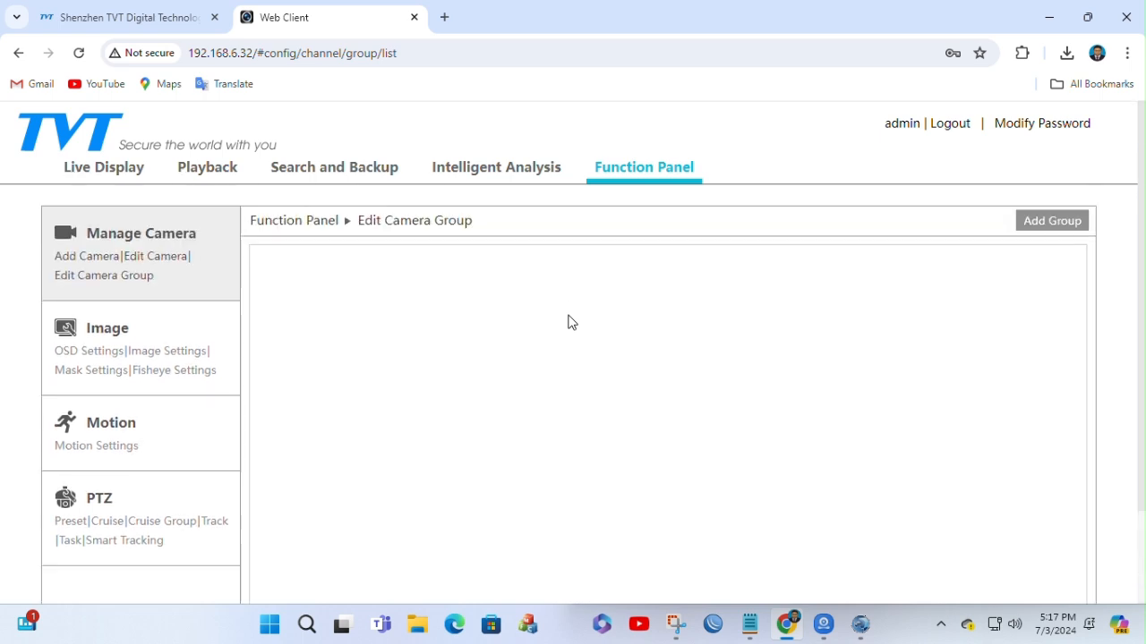
Step: Return to the Add Camera page, refresh the detected devices and review the list and its adding options
{"action": "left_click", "coordinate": [81, 257]}
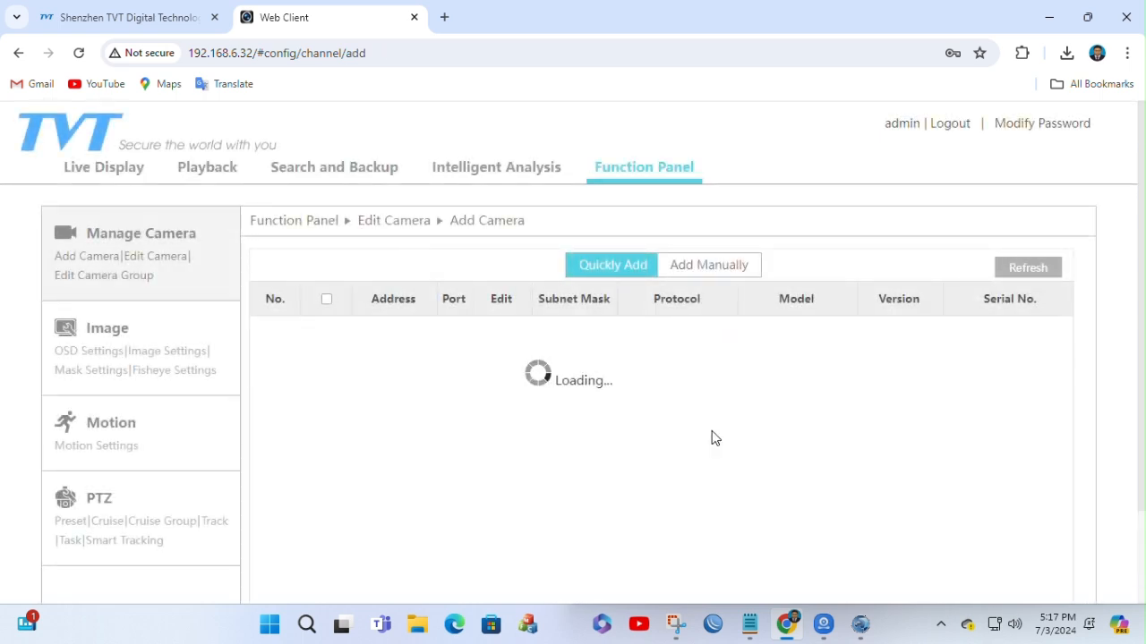
{"action": "scroll", "coordinate": [803, 370], "scroll_direction": "down", "scroll_amount": 2}
{"action": "scroll", "coordinate": [802, 370], "scroll_direction": "up", "scroll_amount": 2}
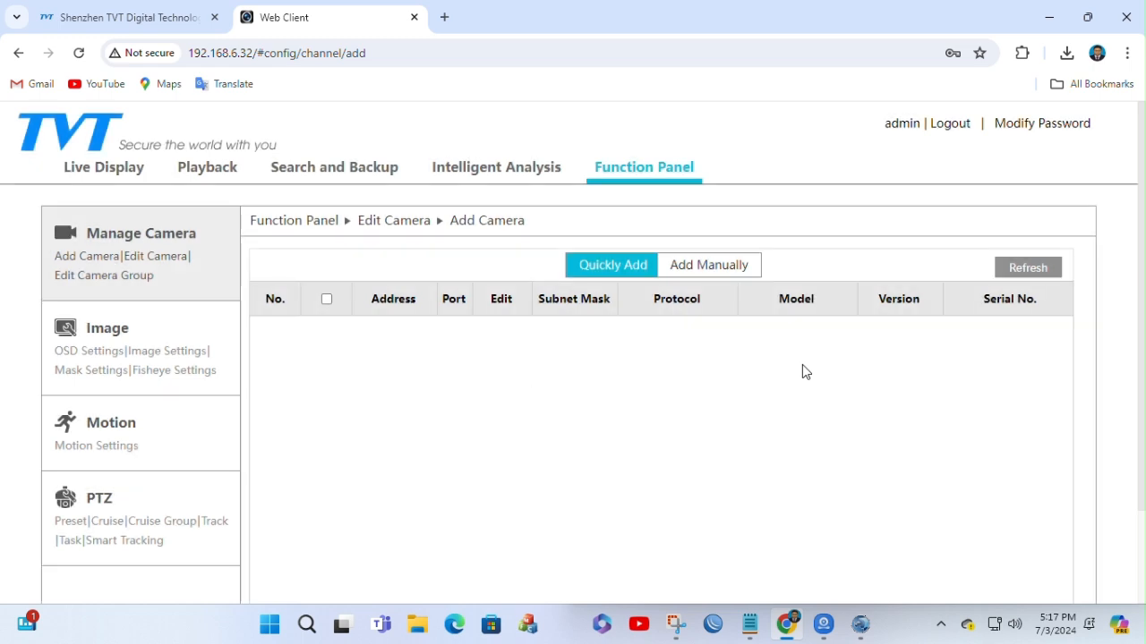
{"action": "left_click", "coordinate": [1029, 271]}
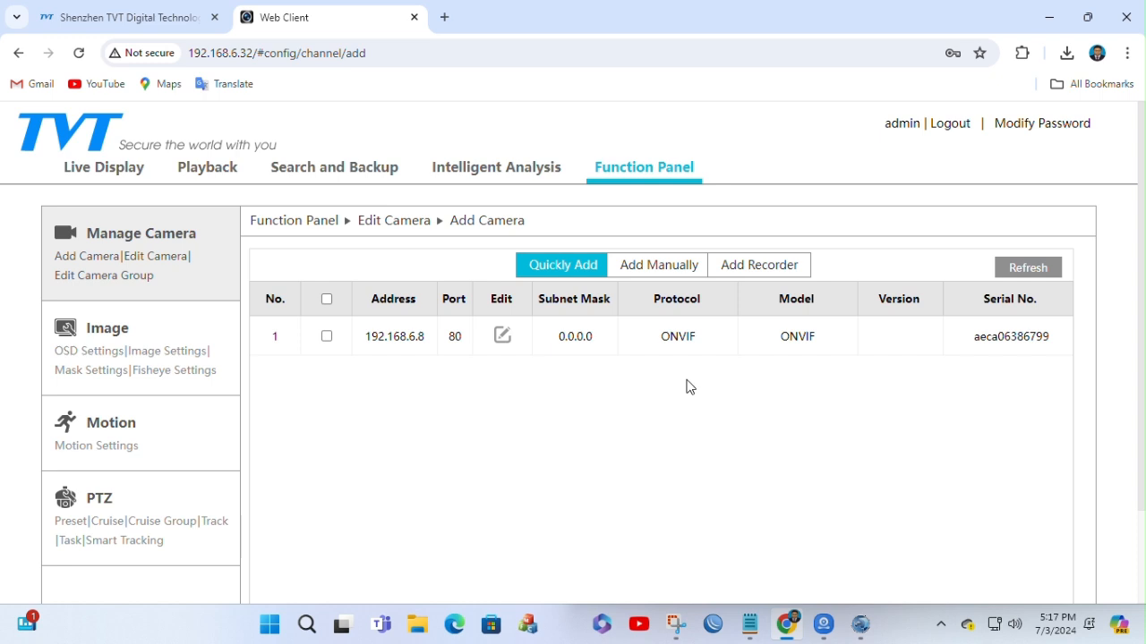
{"action": "scroll", "coordinate": [688, 387], "scroll_direction": "down", "scroll_amount": 2}
{"action": "scroll", "coordinate": [690, 387], "scroll_direction": "down", "scroll_amount": 1}
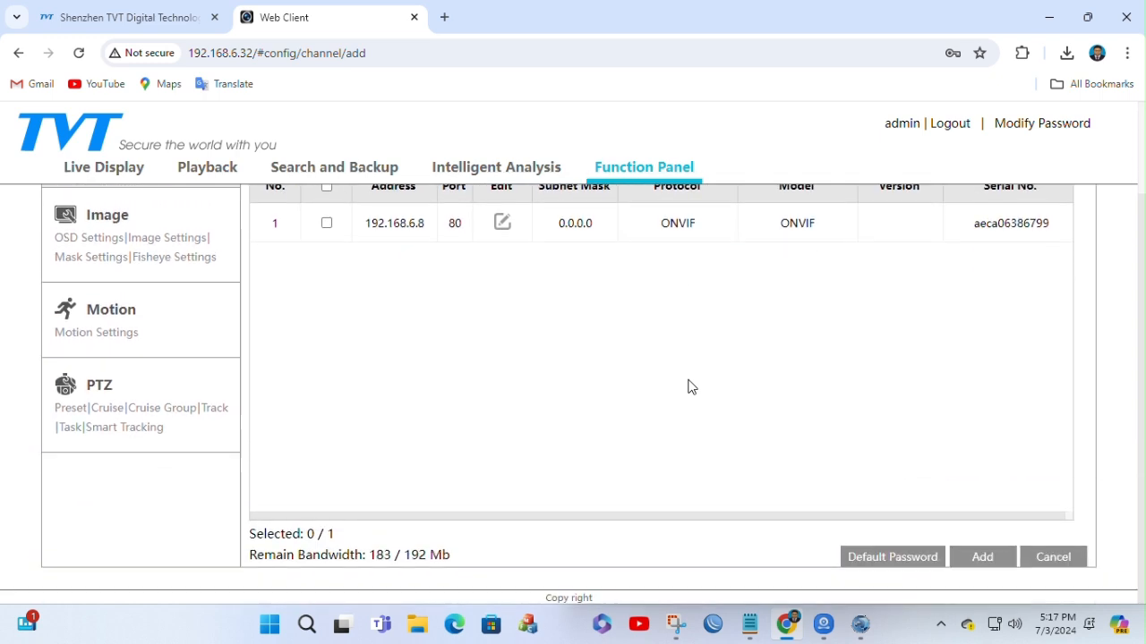
{"action": "scroll", "coordinate": [689, 386], "scroll_direction": "up", "scroll_amount": 1}
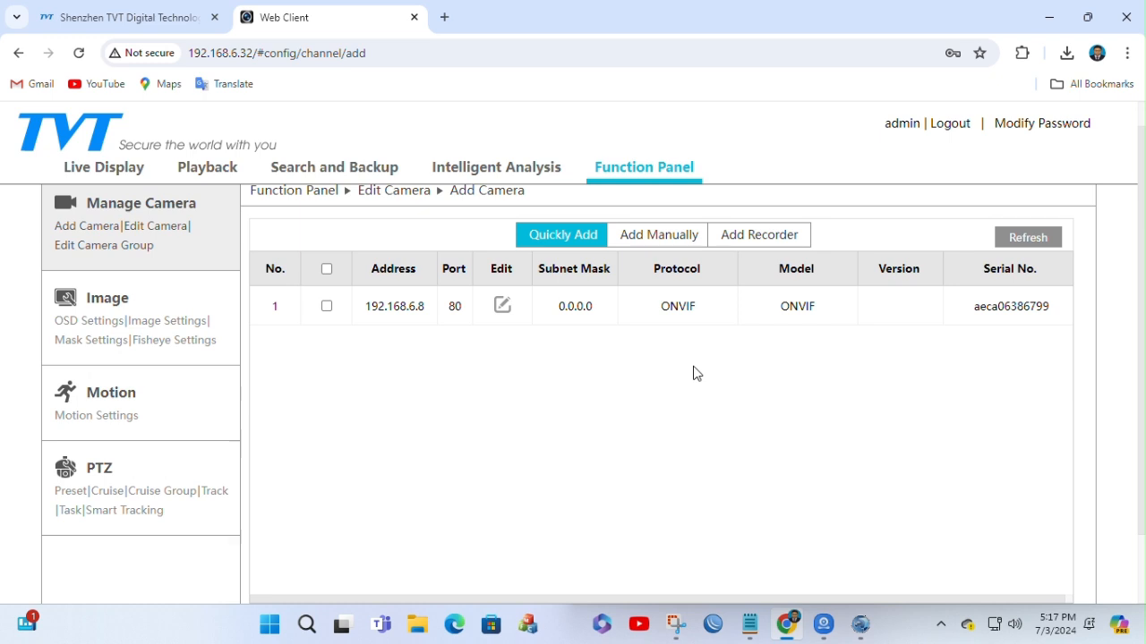
{"action": "scroll", "coordinate": [705, 365], "scroll_direction": "down", "scroll_amount": 1}
{"action": "scroll", "coordinate": [705, 365], "scroll_direction": "up", "scroll_amount": 2}
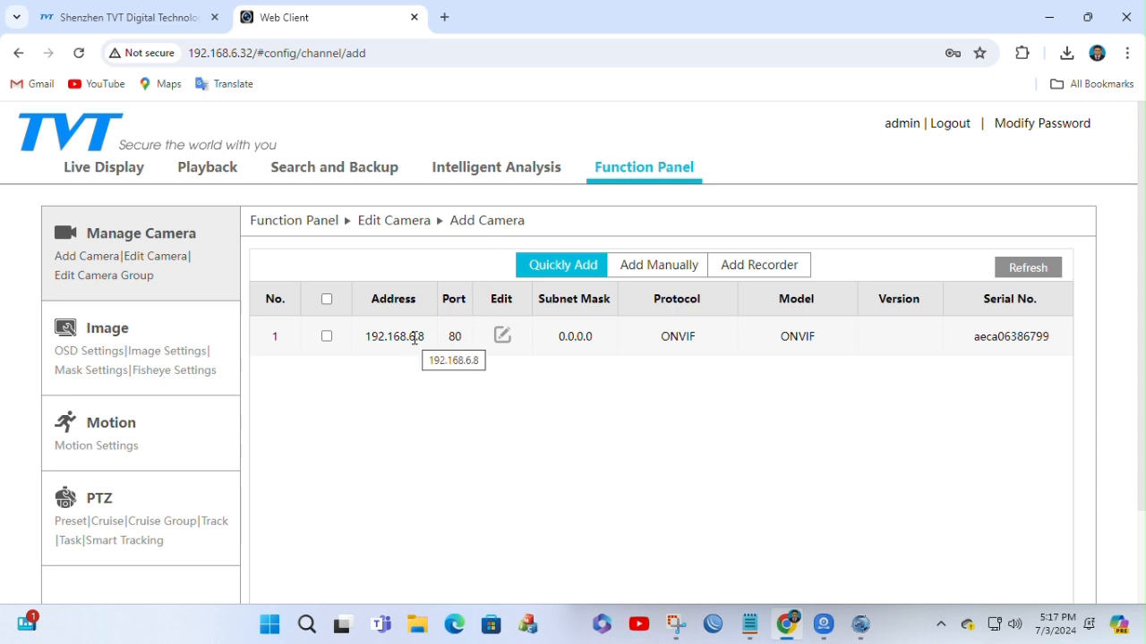
Step: Check the Edit IP settings of the ONVIF camera at 192.168.6.8, including subnet mask and gateway, and cancel without changes
{"action": "left_click", "coordinate": [502, 337]}
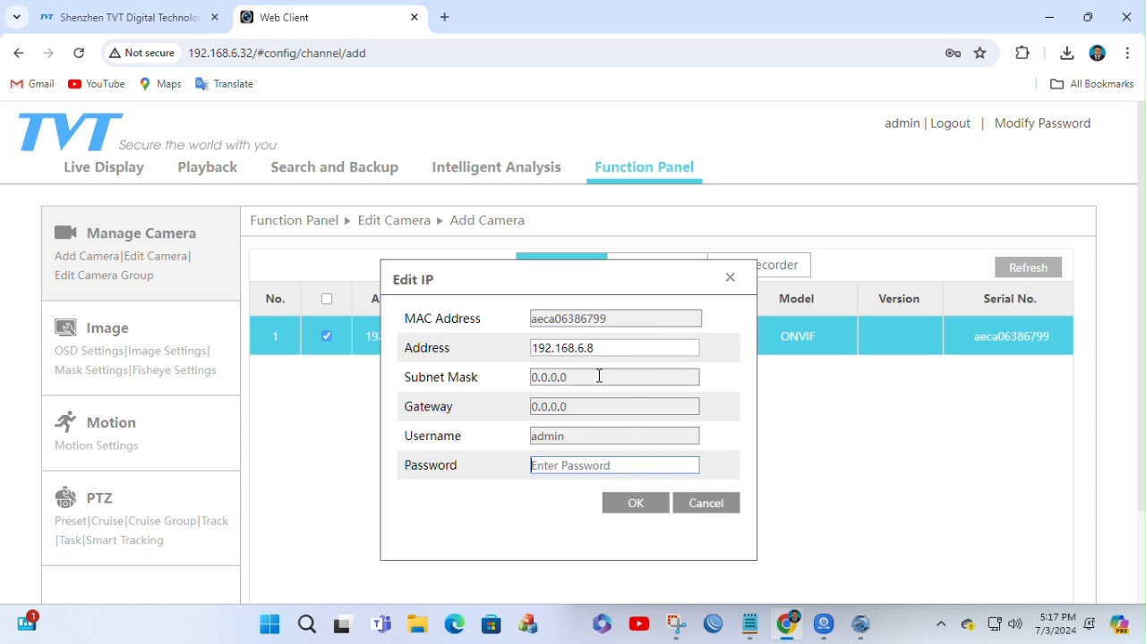
{"action": "left_click", "coordinate": [707, 508]}
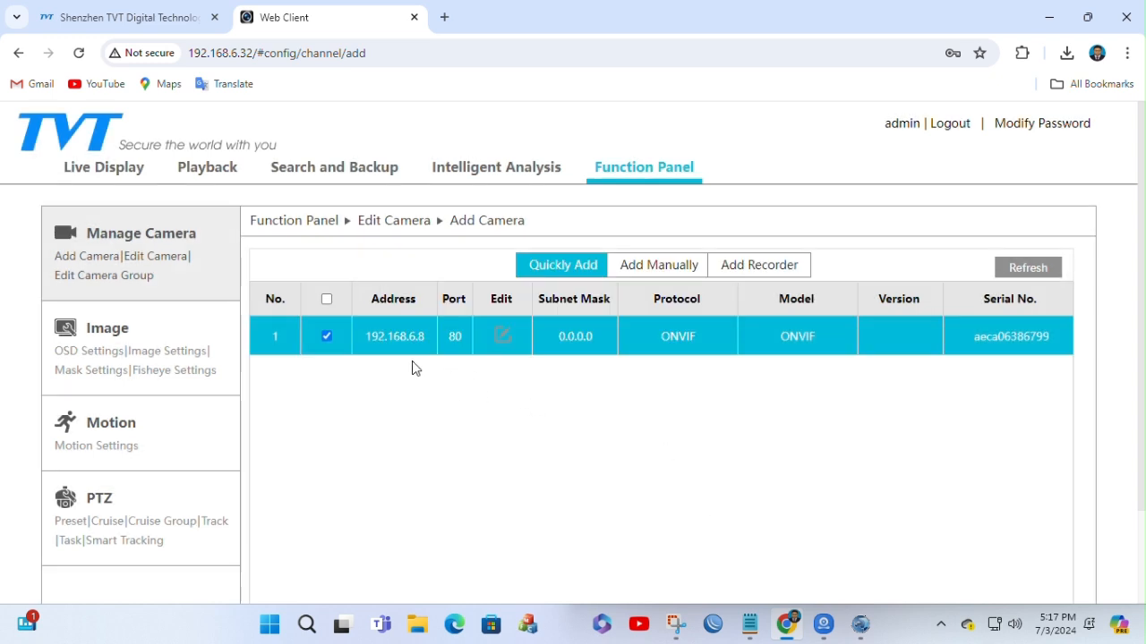
{"action": "left_click", "coordinate": [502, 336]}
{"action": "left_click_drag", "start_coordinate": [566, 378], "coordinate": [475, 381]}
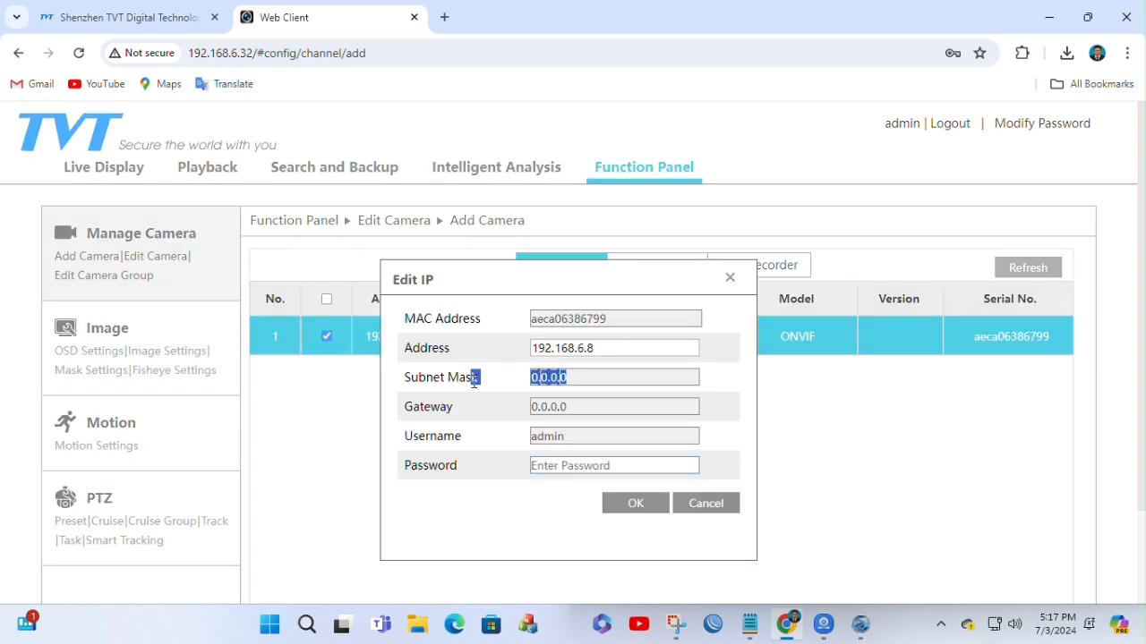
{"action": "left_click_drag", "start_coordinate": [585, 401], "coordinate": [496, 409]}
{"action": "left_click", "coordinate": [721, 507]}
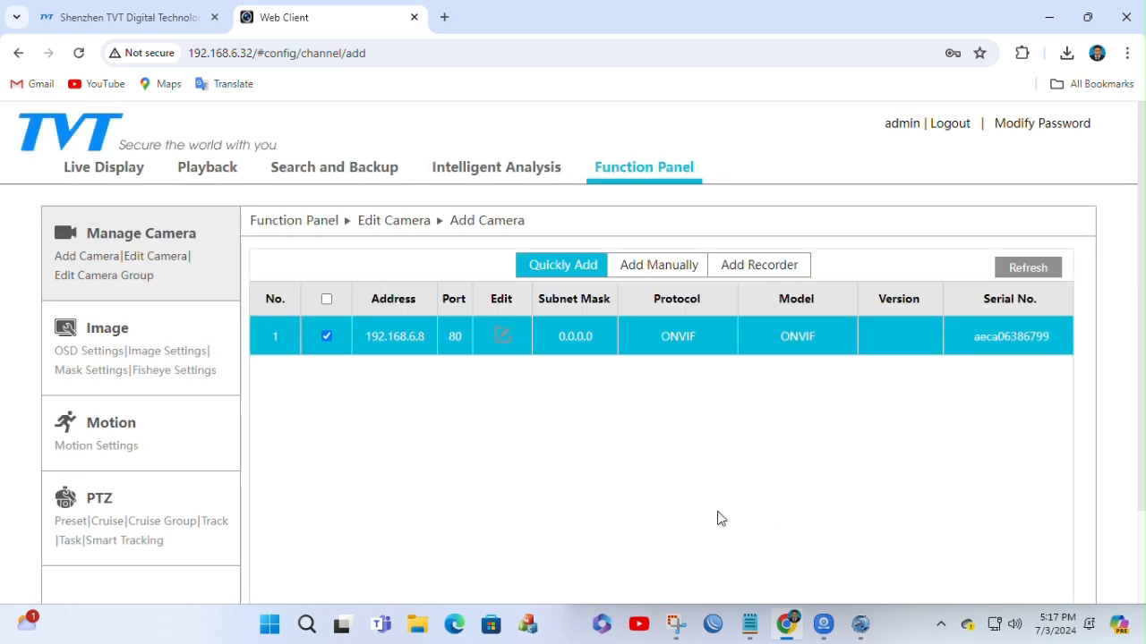
{"action": "left_click", "coordinate": [327, 336]}
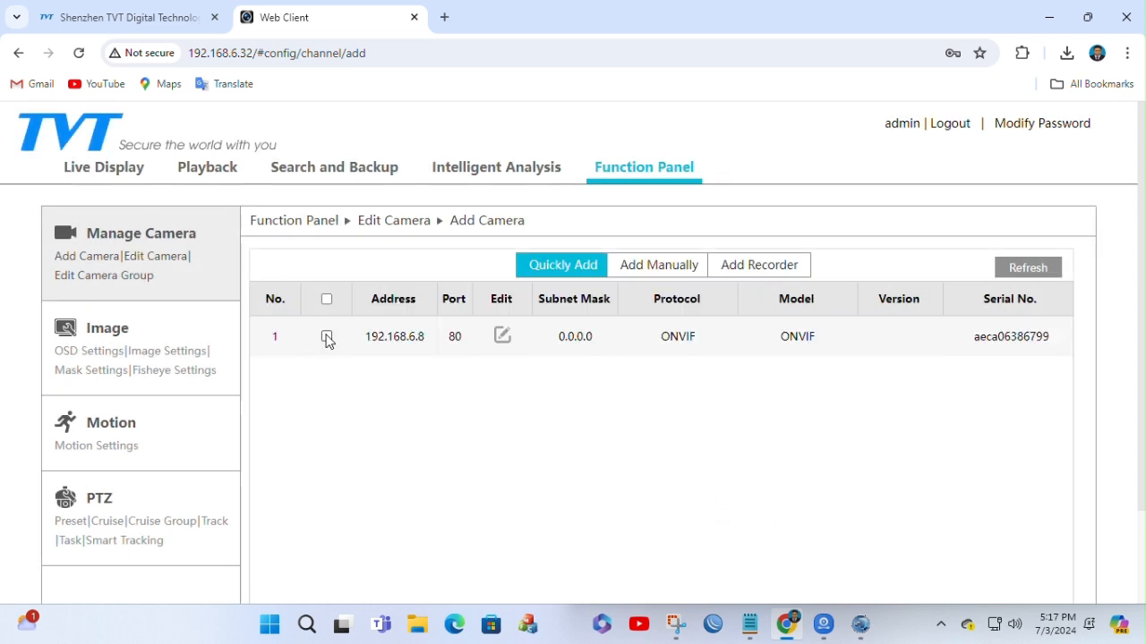
{"action": "left_click", "coordinate": [502, 336]}
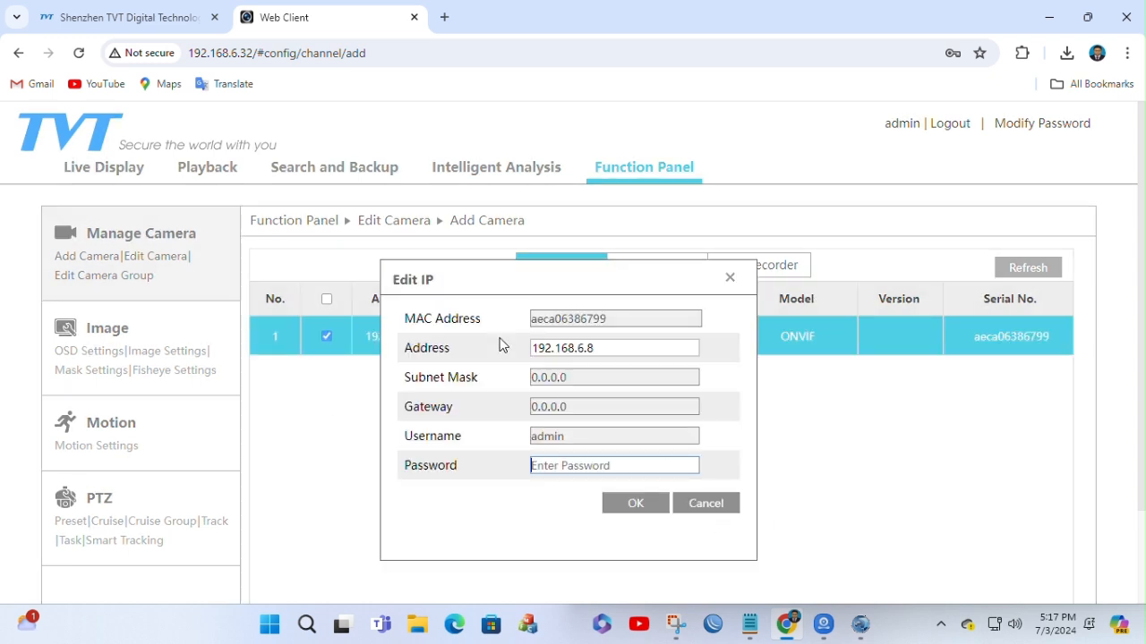
{"action": "left_click", "coordinate": [712, 505]}
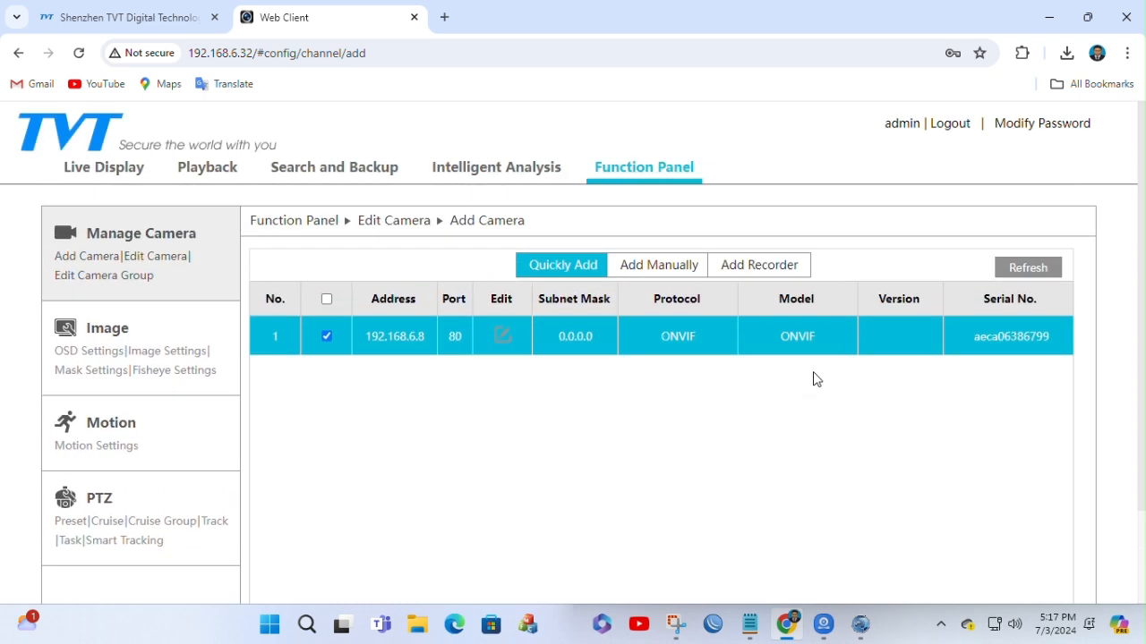
{"action": "scroll", "coordinate": [761, 376], "scroll_direction": "down", "scroll_amount": 3}
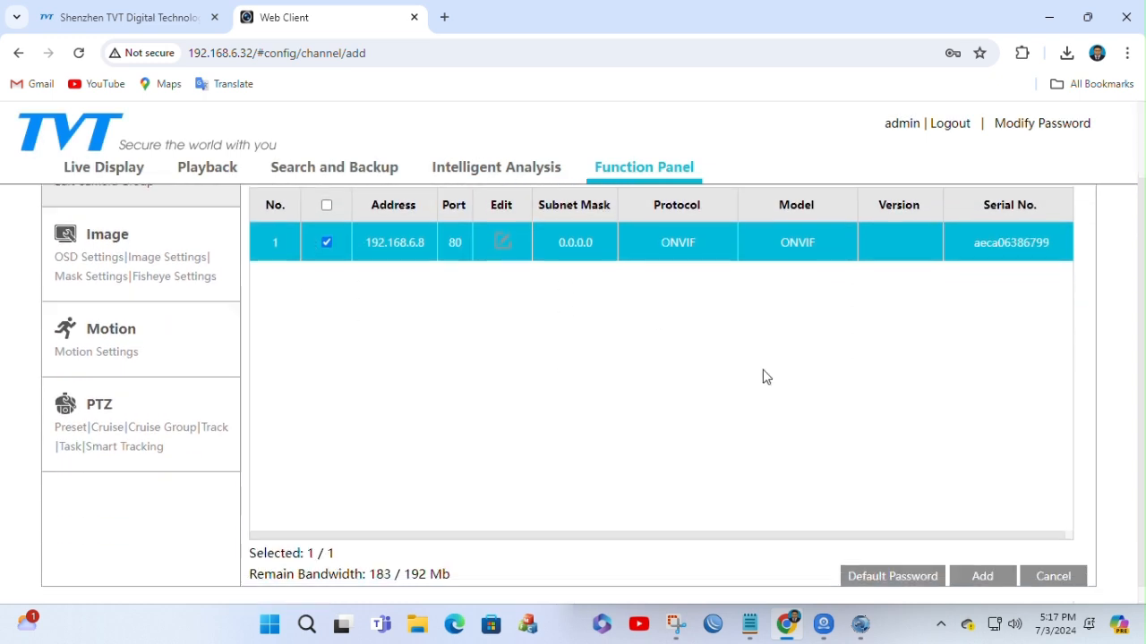
{"action": "scroll", "coordinate": [765, 375], "scroll_direction": "up", "scroll_amount": 2}
{"action": "scroll", "coordinate": [768, 371], "scroll_direction": "down", "scroll_amount": 2}
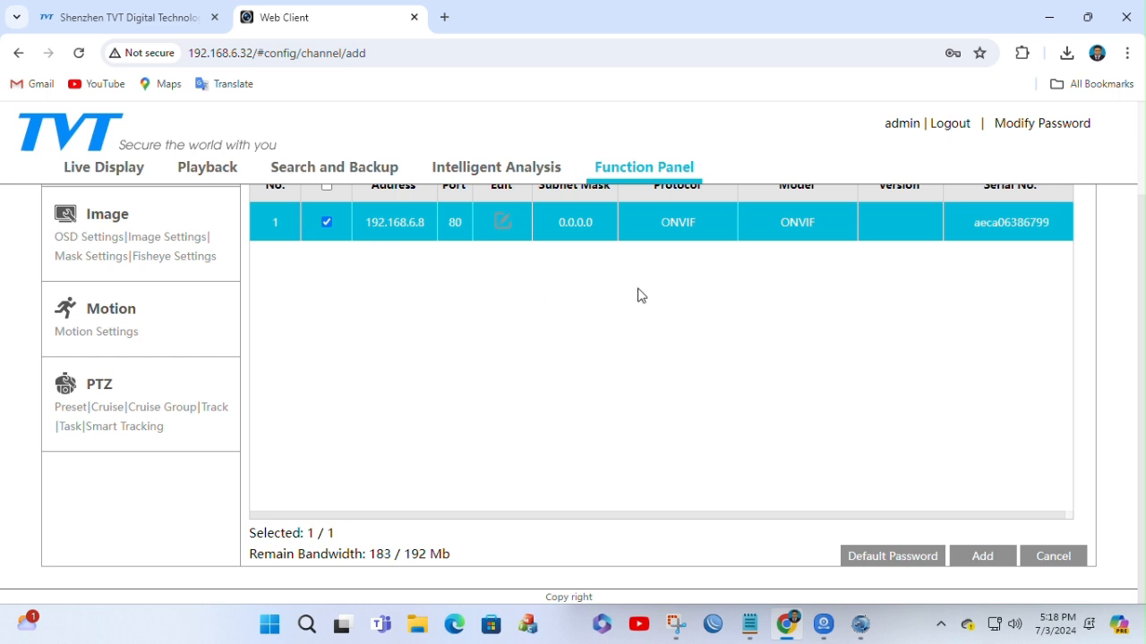
Step: Add the selected ONVIF camera at 192.168.6.8 to the NVR and check its status in the camera list
{"action": "left_click", "coordinate": [999, 557]}
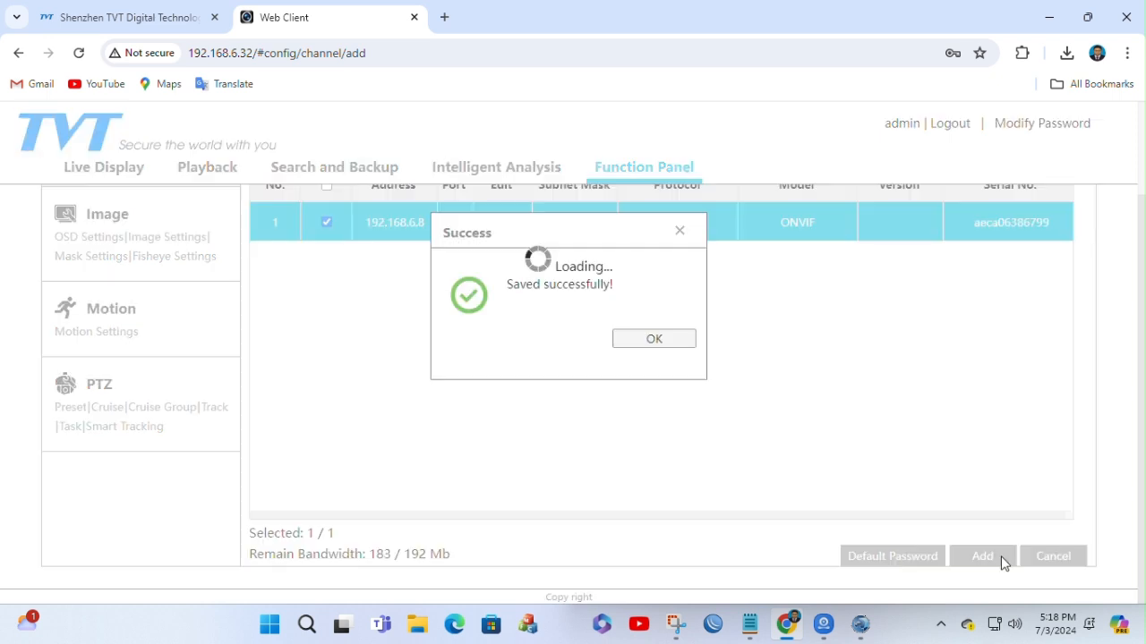
{"action": "left_click", "coordinate": [647, 341]}
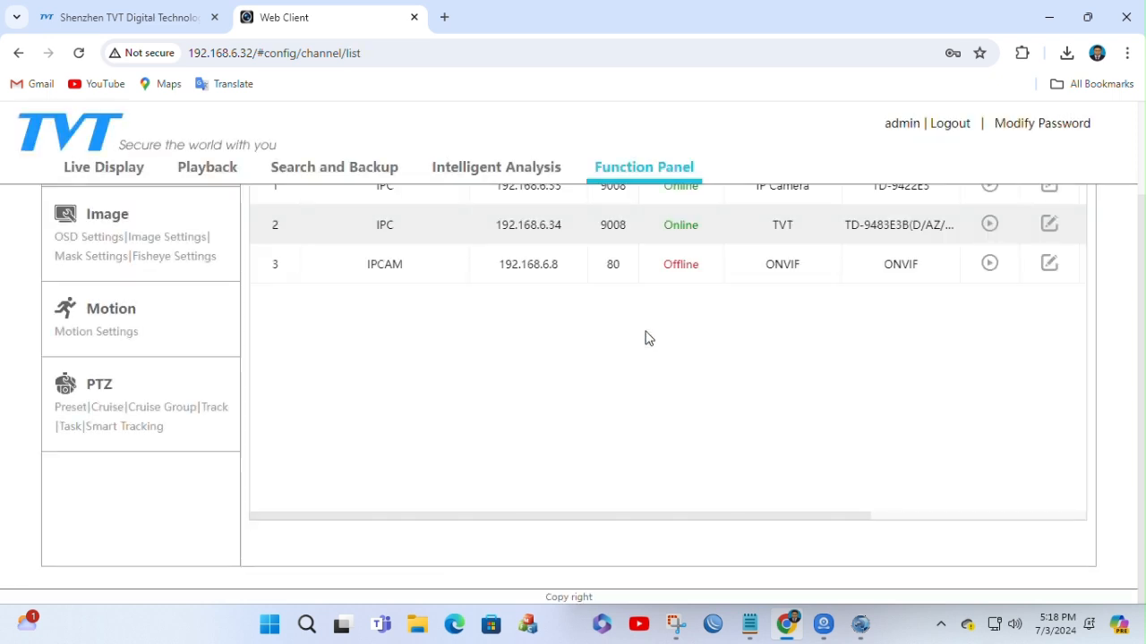
{"action": "scroll", "coordinate": [640, 332], "scroll_direction": "up", "scroll_amount": 2}
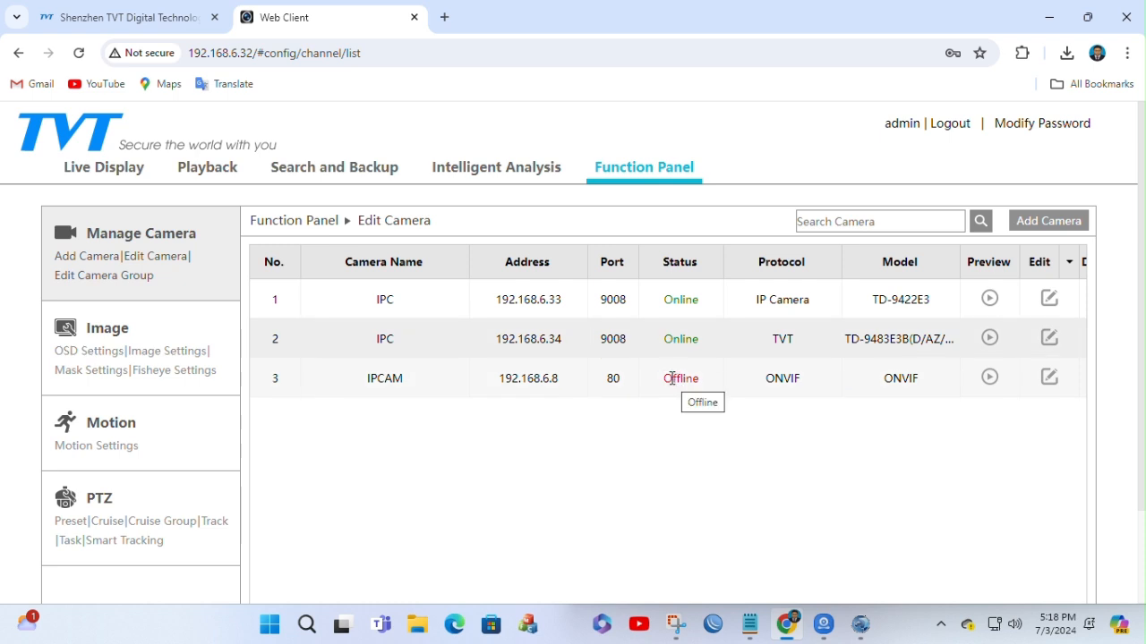
{"action": "left_click_drag", "start_coordinate": [671, 379], "coordinate": [714, 391]}
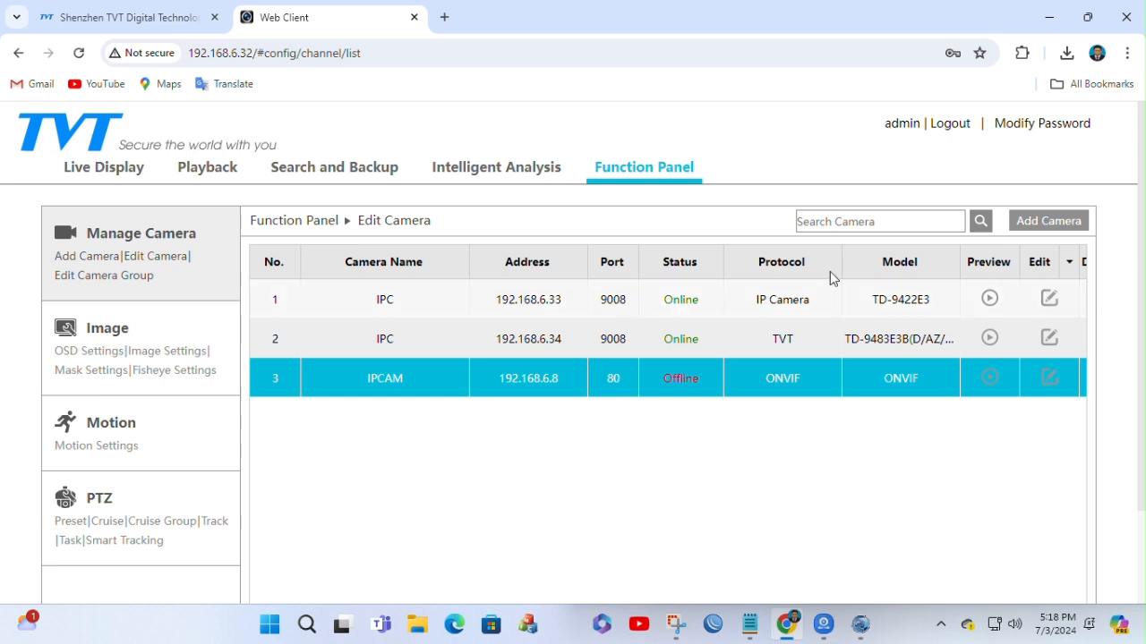
Step: Preview the video of the camera at 192.168.6.33, moving the preview window around, and close the preview
{"action": "left_click", "coordinate": [991, 303]}
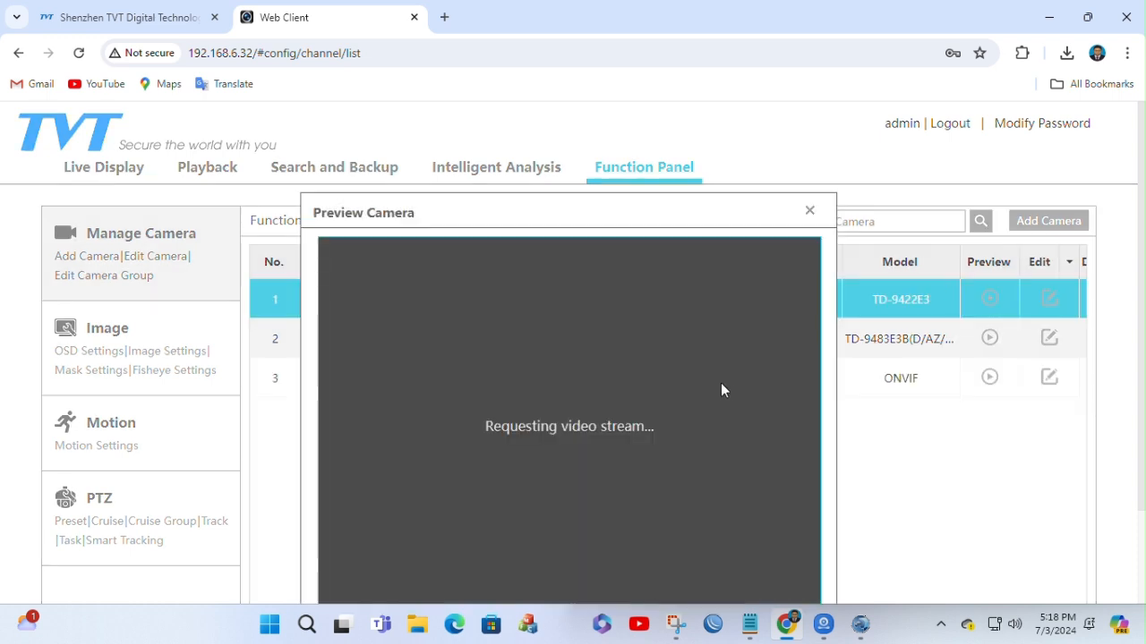
{"action": "left_click_drag", "start_coordinate": [489, 207], "coordinate": [805, 231]}
{"action": "left_click_drag", "start_coordinate": [1080, 254], "coordinate": [558, 279]}
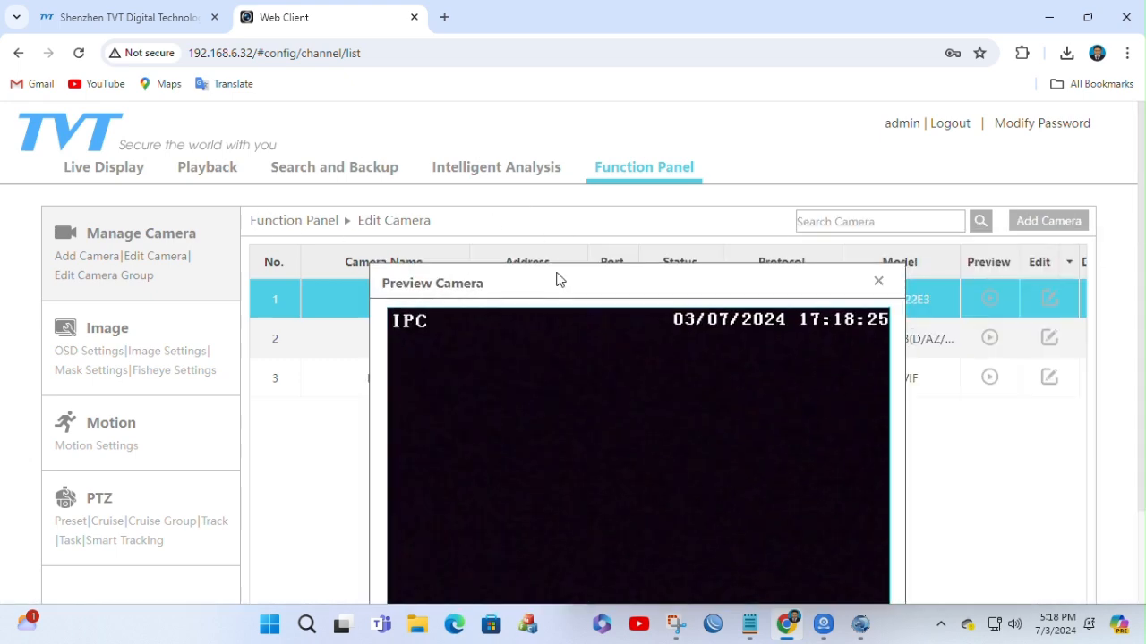
{"action": "left_click", "coordinate": [878, 282]}
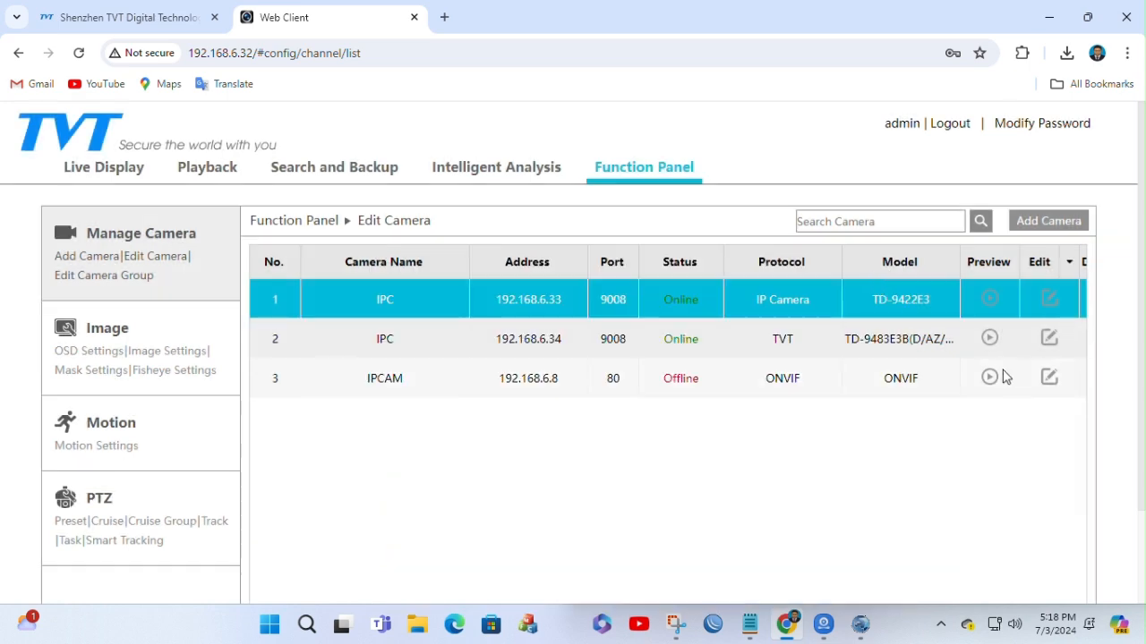
Step: Preview the full picture of the camera at 192.168.6.34 and close the preview
{"action": "left_click", "coordinate": [989, 338]}
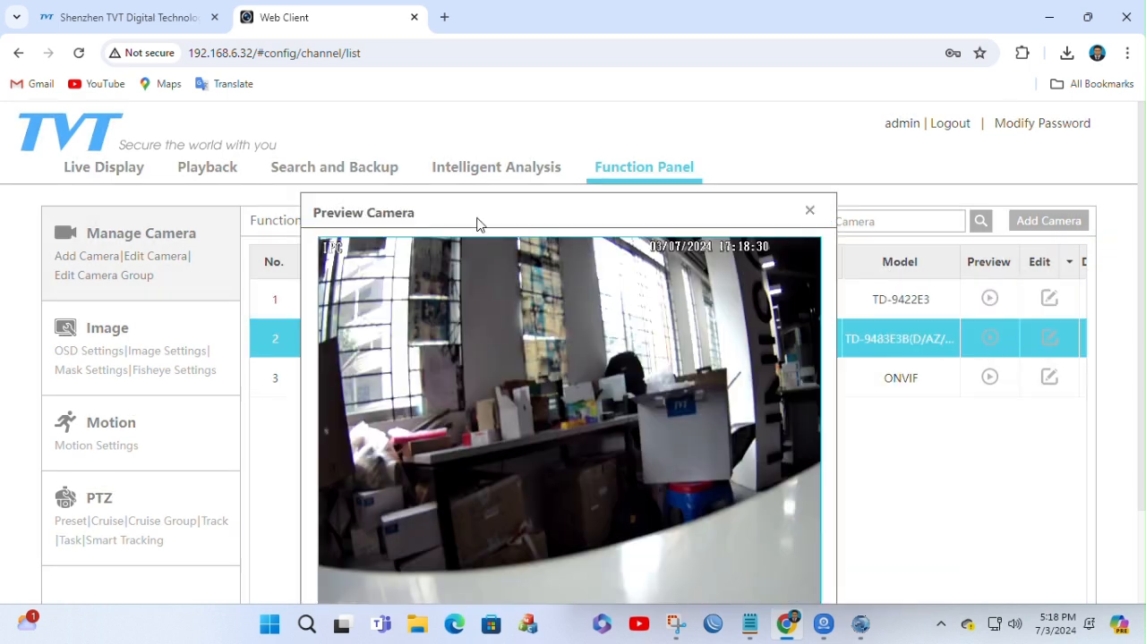
{"action": "scroll", "coordinate": [653, 371], "scroll_direction": "down", "scroll_amount": 2}
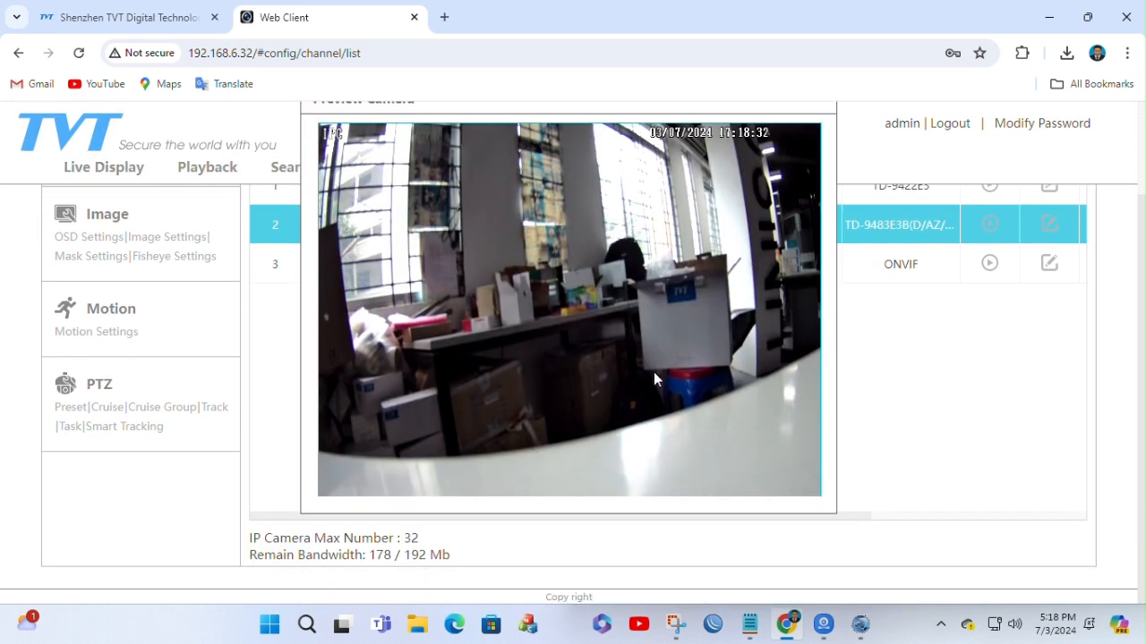
{"action": "scroll", "coordinate": [653, 372], "scroll_direction": "up", "scroll_amount": 2}
{"action": "left_click", "coordinate": [810, 213]}
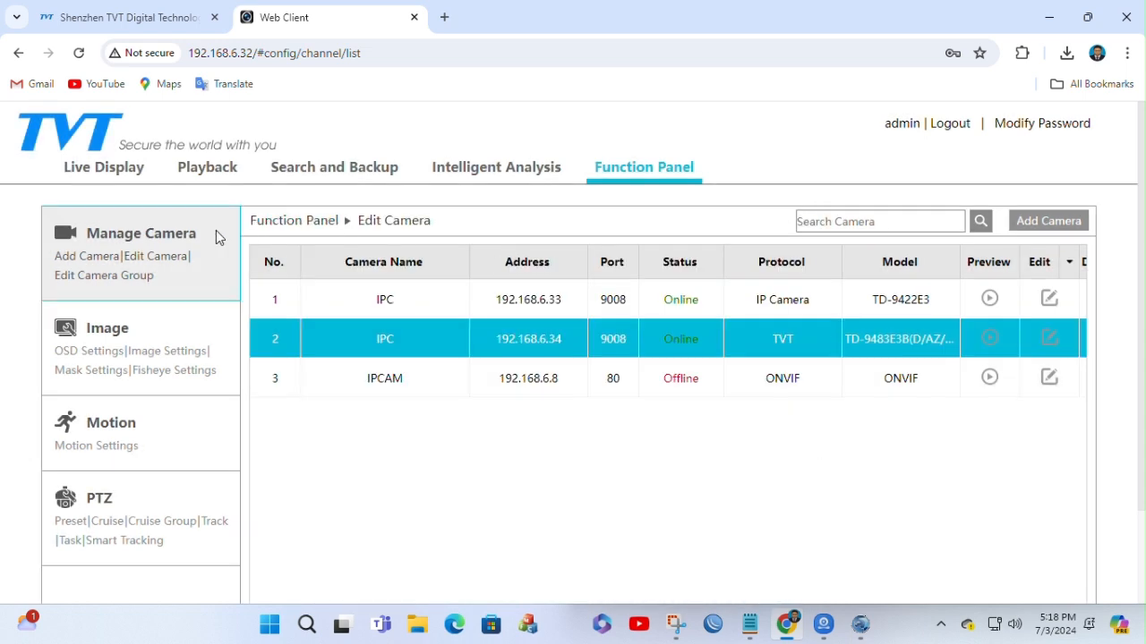
Step: Show the second IPC camera's video in Live Display and look over the whole view
{"action": "left_click", "coordinate": [81, 178]}
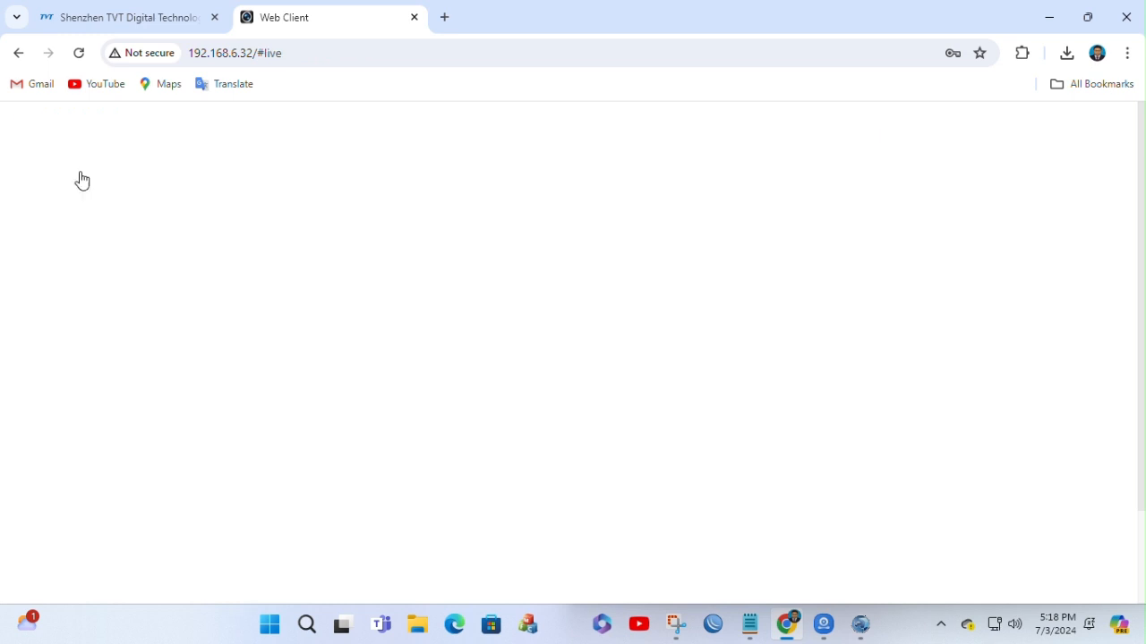
{"action": "scroll", "coordinate": [590, 372], "scroll_direction": "down", "scroll_amount": 1}
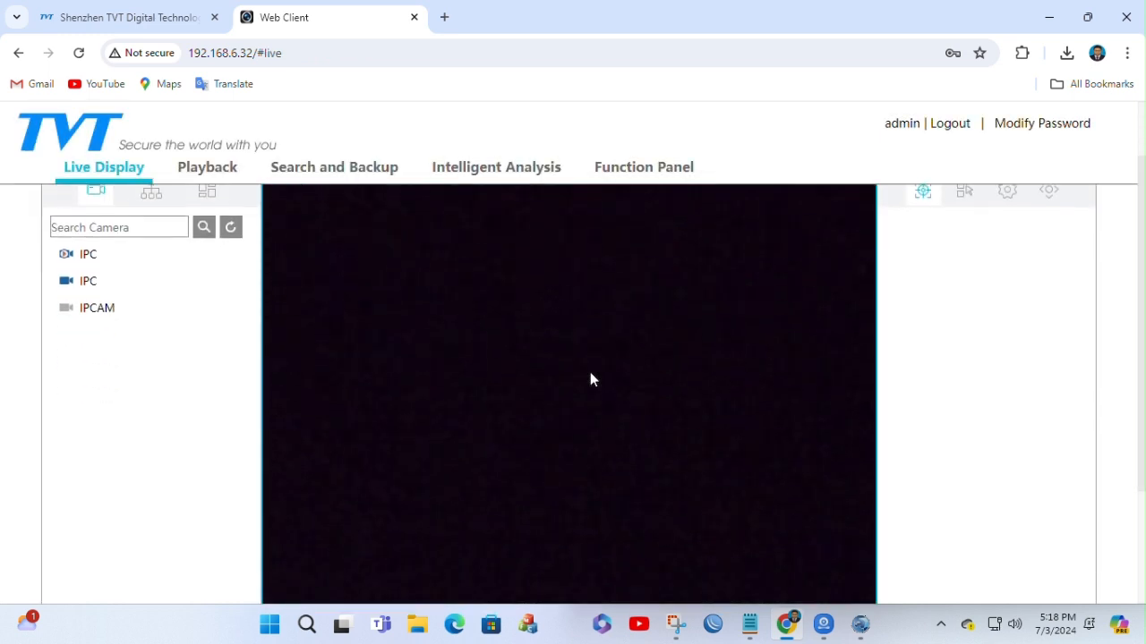
{"action": "double_click", "coordinate": [87, 280]}
{"action": "scroll", "coordinate": [755, 339], "scroll_direction": "down", "scroll_amount": 2}
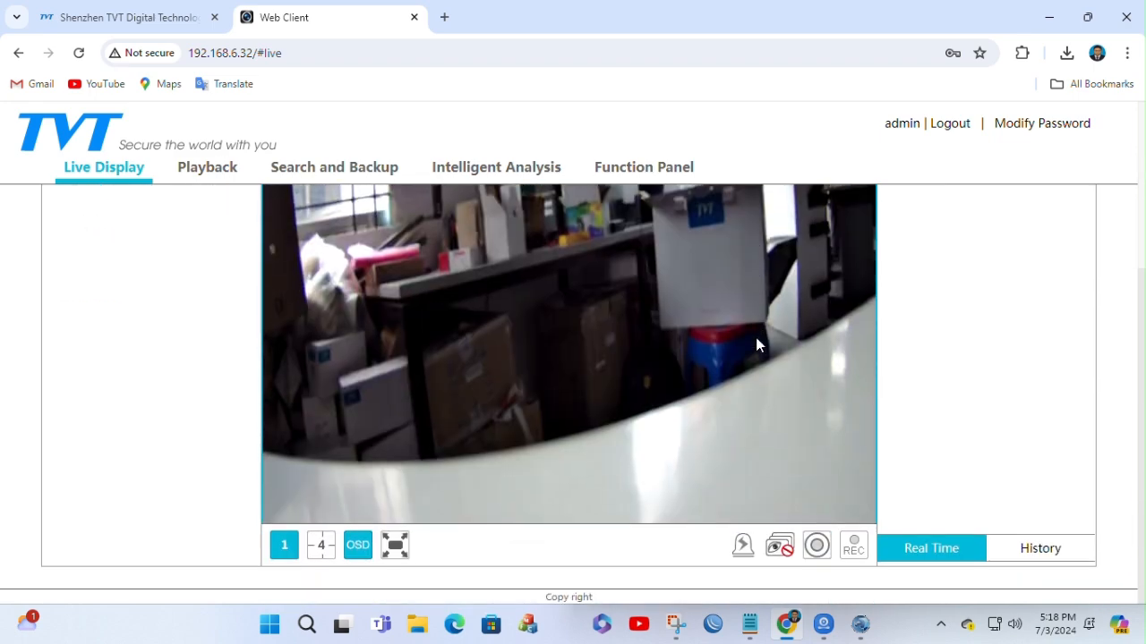
{"action": "scroll", "coordinate": [756, 338], "scroll_direction": "up", "scroll_amount": 3}
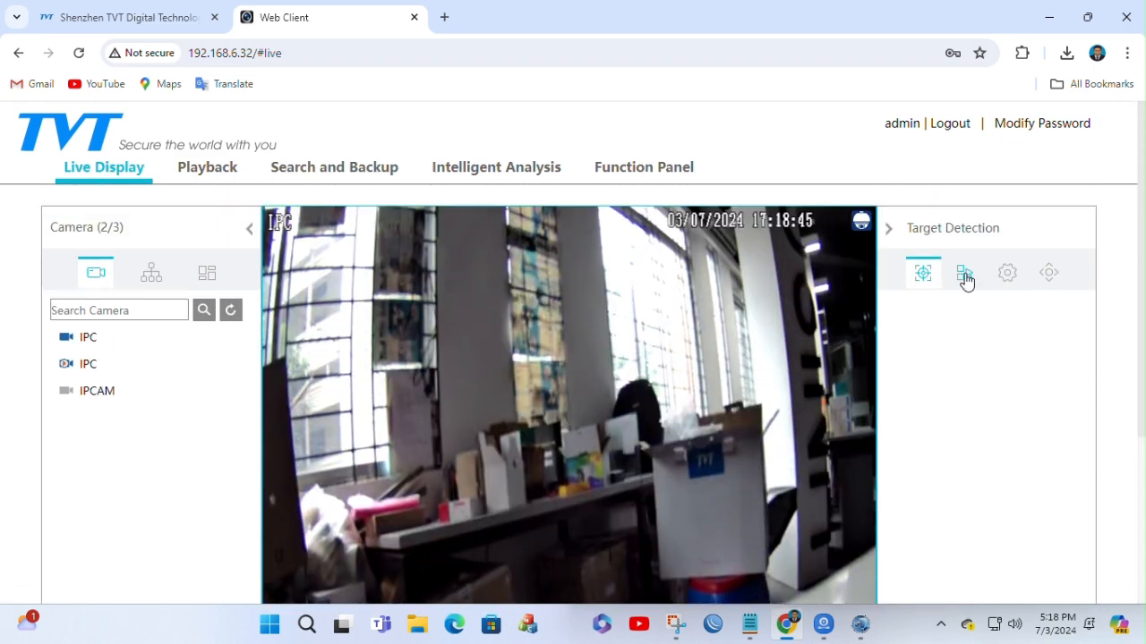
Step: Switch the second IPC camera's live video to the Main Stream in its operation settings
{"action": "left_click", "coordinate": [964, 274]}
{"action": "scroll", "coordinate": [778, 357], "scroll_direction": "down", "scroll_amount": 2}
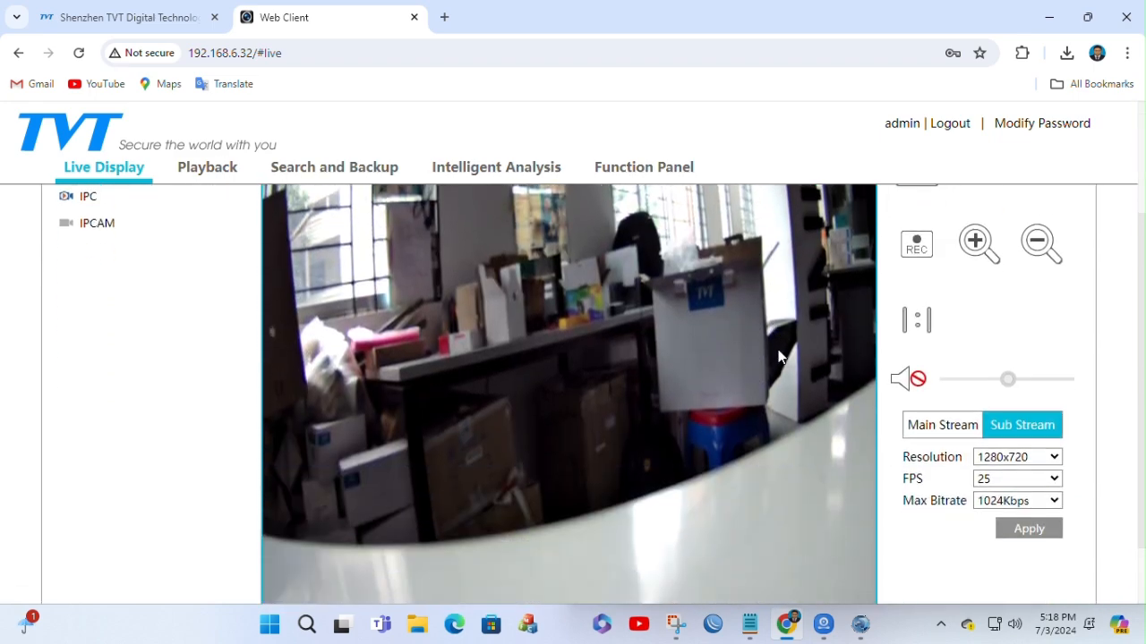
{"action": "left_click", "coordinate": [958, 434]}
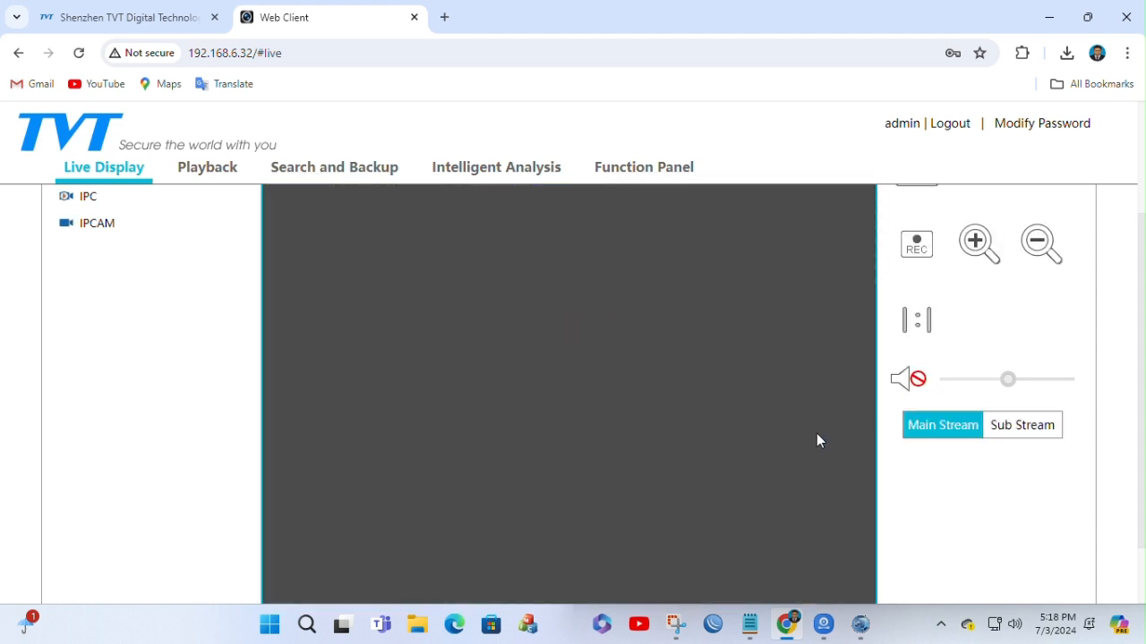
{"action": "scroll", "coordinate": [817, 437], "scroll_direction": "down", "scroll_amount": 3}
{"action": "scroll", "coordinate": [817, 433], "scroll_direction": "up", "scroll_amount": 3}
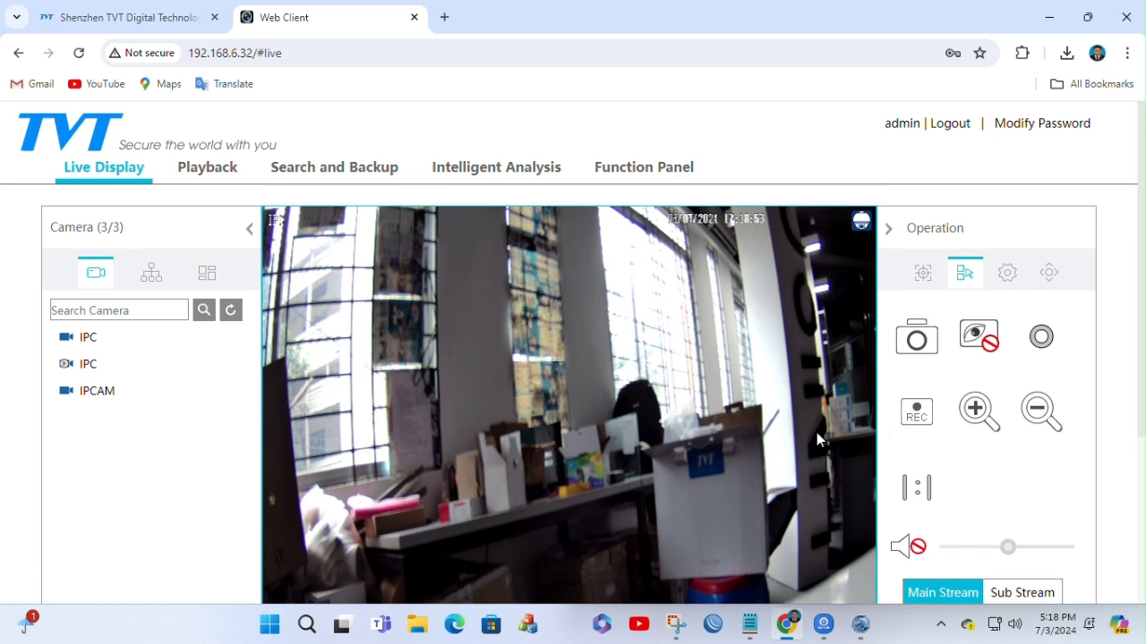
Step: Enlarge the live view by collapsing the Operation pane and reduce the browser's page zoom to 80%
{"action": "left_click", "coordinate": [888, 230]}
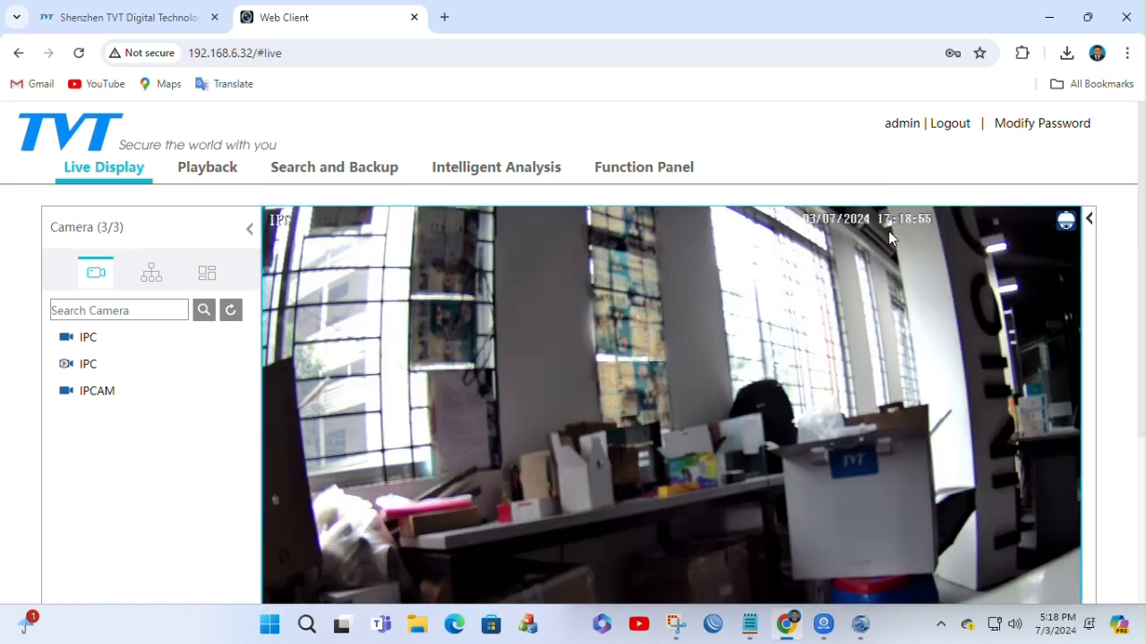
{"action": "left_click", "coordinate": [1127, 52]}
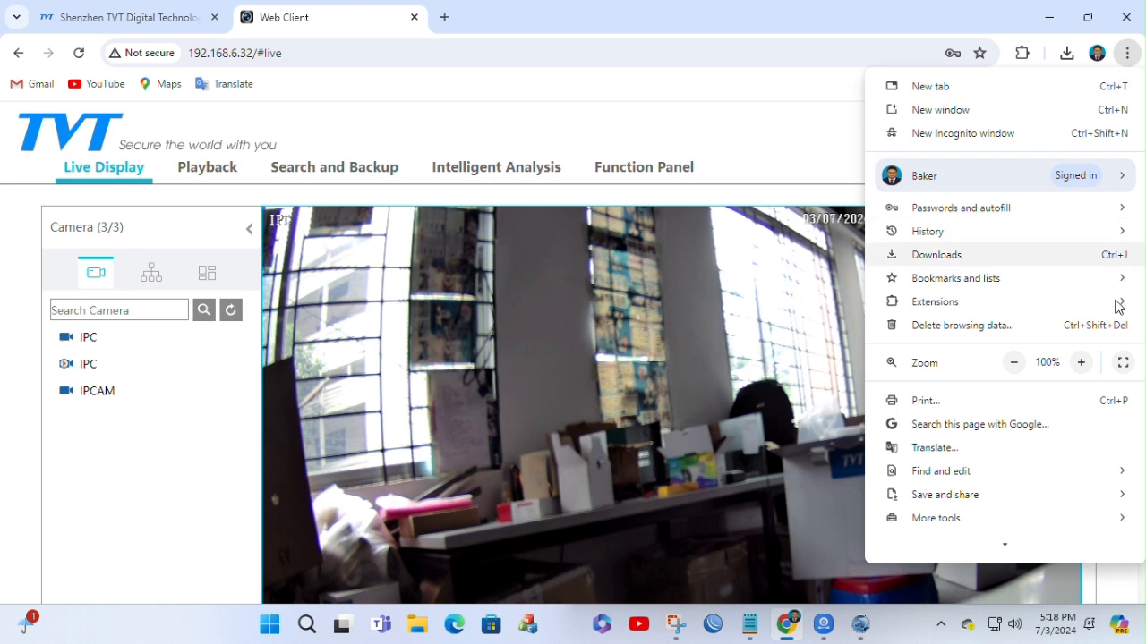
{"action": "left_click", "coordinate": [1014, 363]}
{"action": "left_click", "coordinate": [1014, 363]}
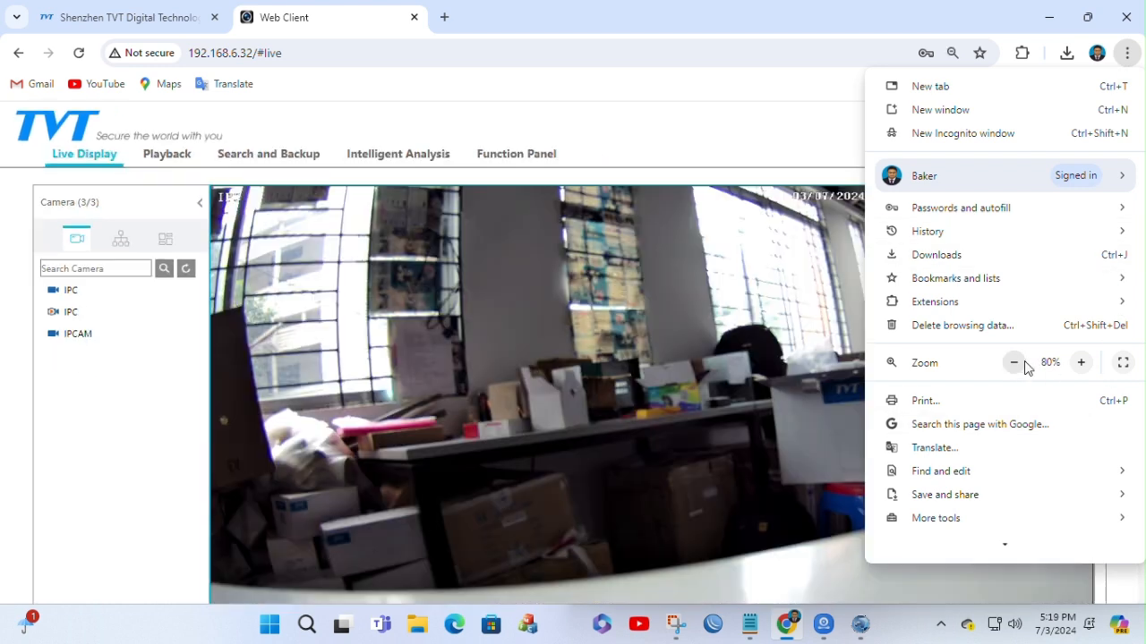
{"action": "left_click", "coordinate": [537, 398]}
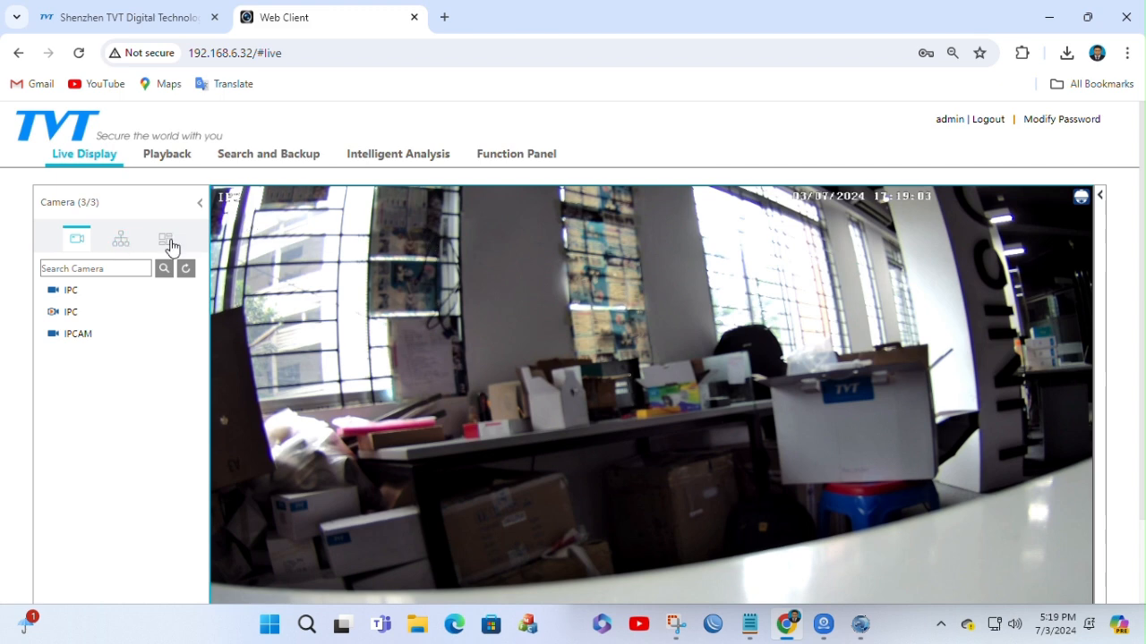
Step: View the Disk Management page of the NVR and return to the Function Panel overview
{"action": "left_click", "coordinate": [528, 159]}
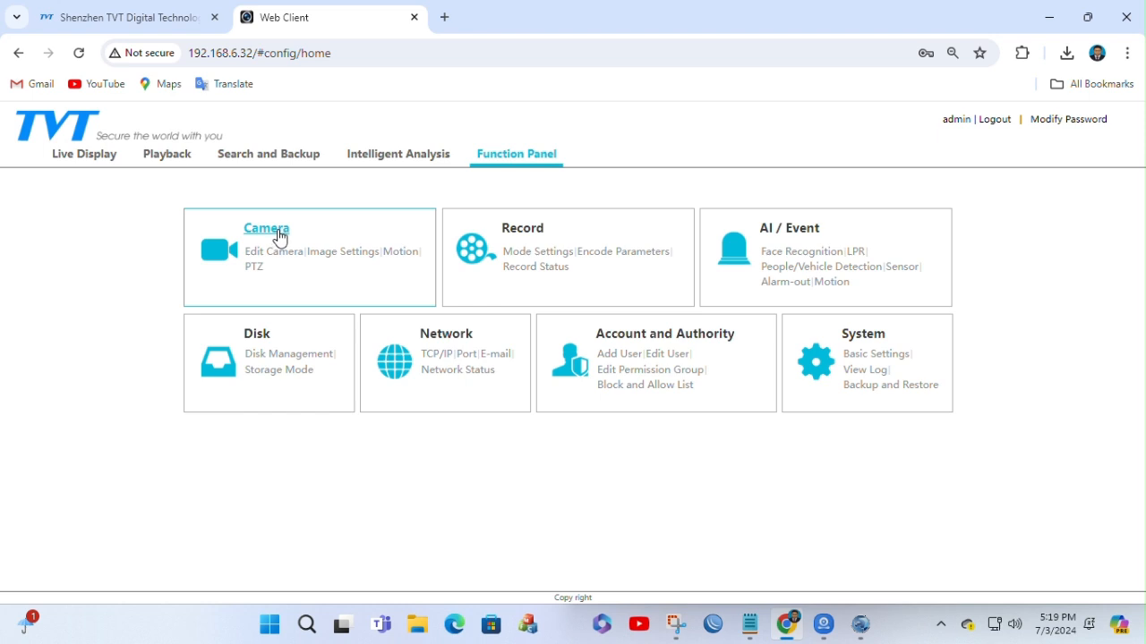
{"action": "left_click", "coordinate": [259, 341]}
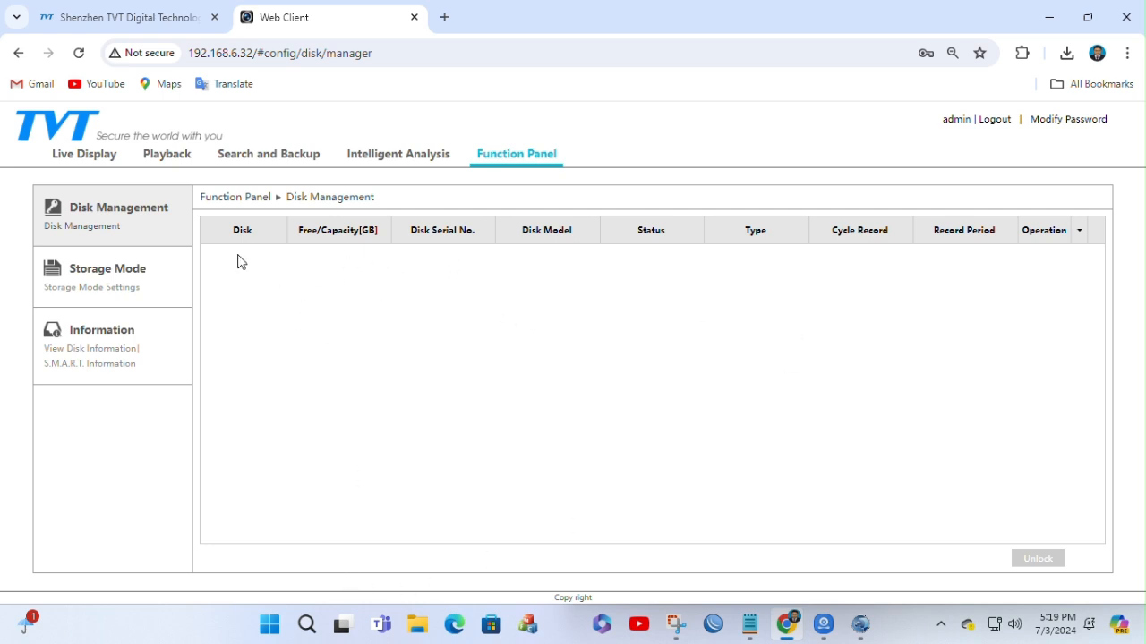
{"action": "left_click", "coordinate": [530, 159]}
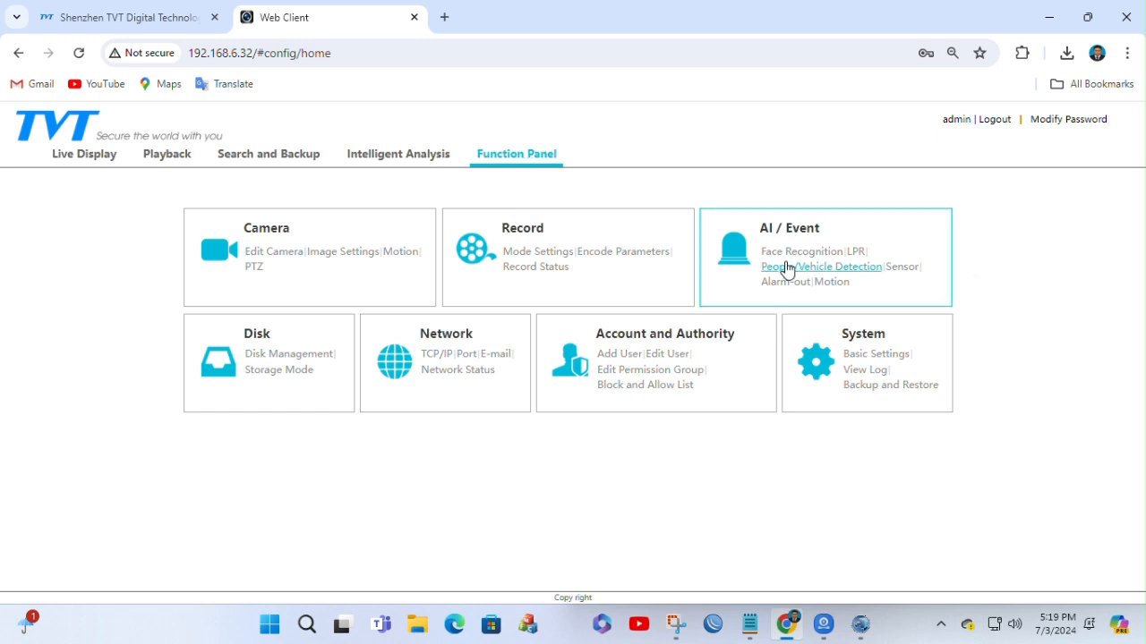
Step: View the alarm-out settings, open the Face Recognition settings under AI Event and check them for the second IPC camera
{"action": "left_click", "coordinate": [790, 235]}
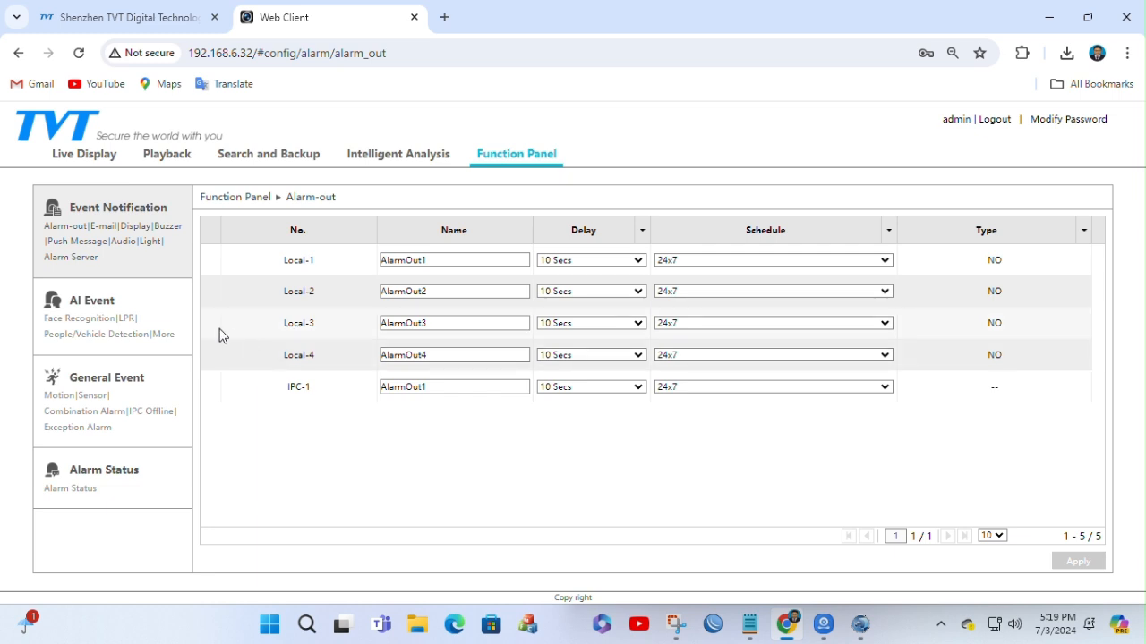
{"action": "left_click", "coordinate": [69, 323]}
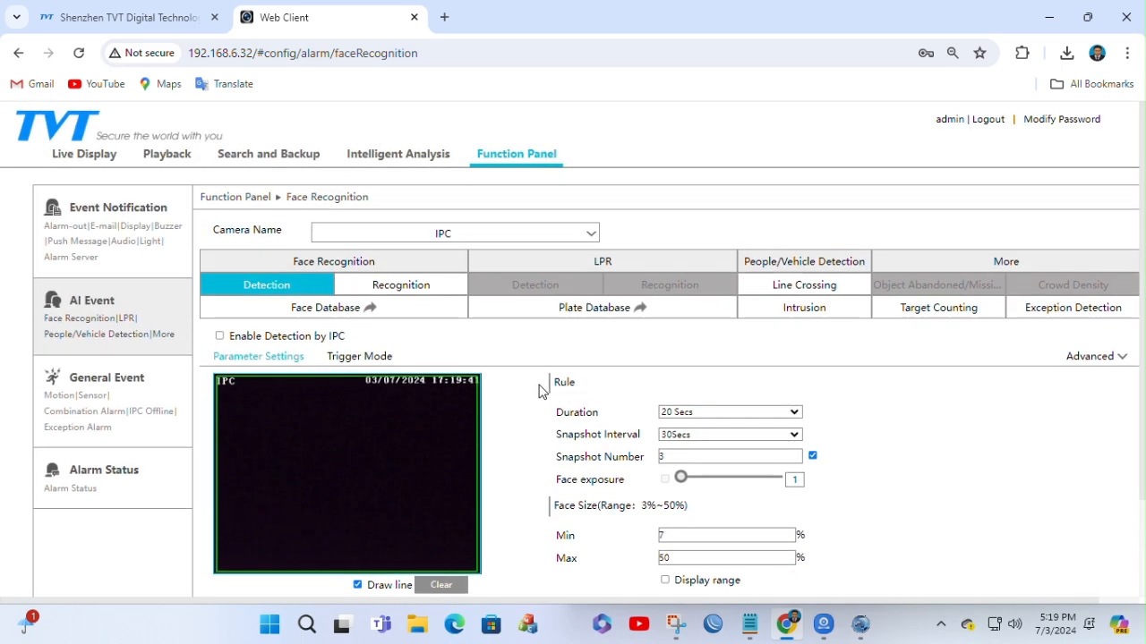
{"action": "left_click", "coordinate": [576, 235]}
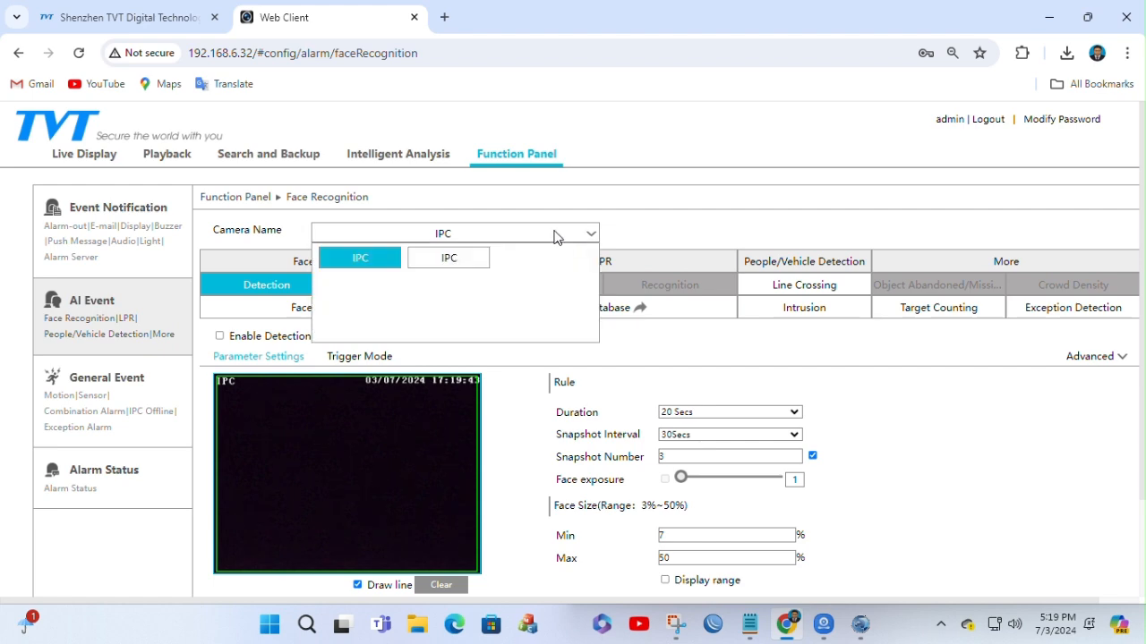
{"action": "left_click", "coordinate": [447, 260]}
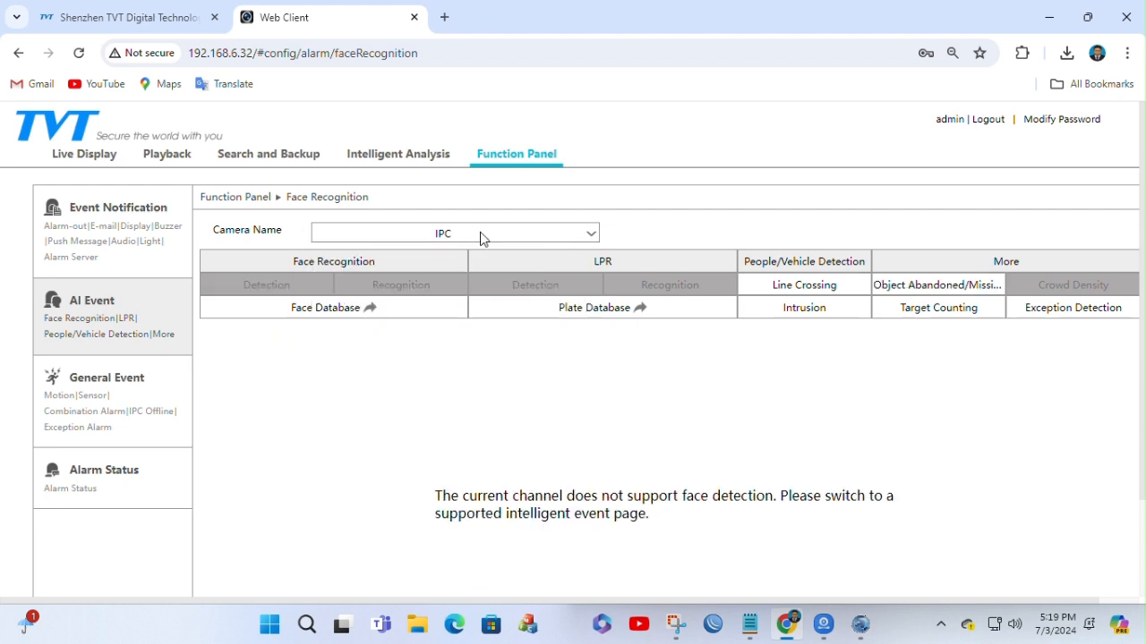
Step: Select the first IPC camera again and review its face detection parameters, including the rule and face size
{"action": "left_click", "coordinate": [546, 233]}
{"action": "left_click", "coordinate": [347, 260]}
{"action": "scroll", "coordinate": [525, 363], "scroll_direction": "down", "scroll_amount": 1}
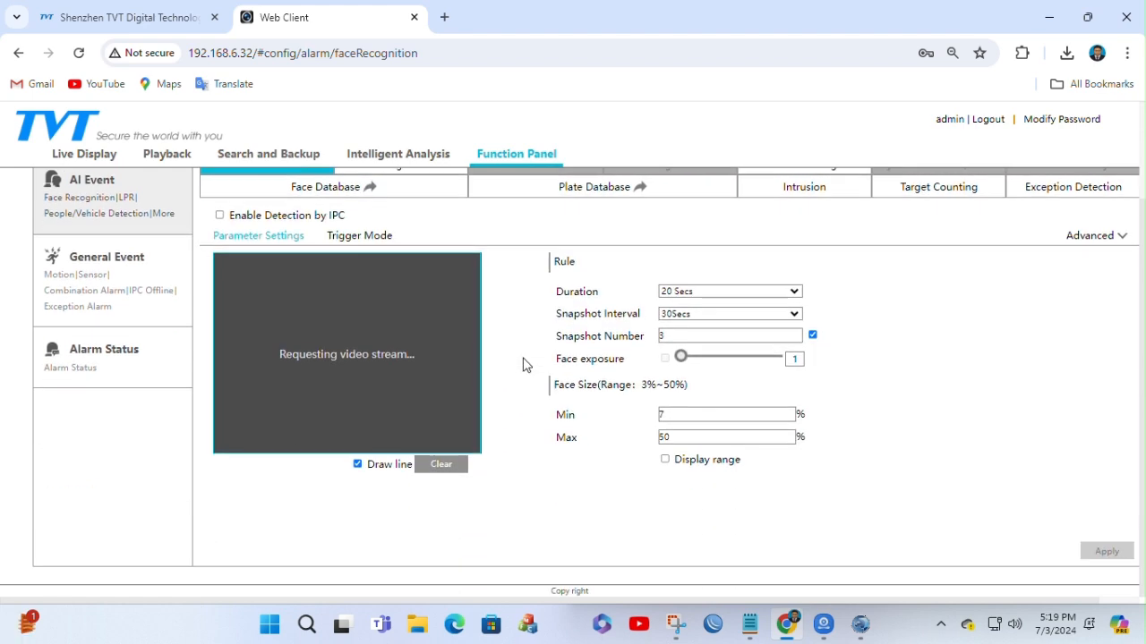
{"action": "scroll", "coordinate": [523, 362], "scroll_direction": "up", "scroll_amount": 1}
{"action": "scroll", "coordinate": [523, 362], "scroll_direction": "down", "scroll_amount": 1}
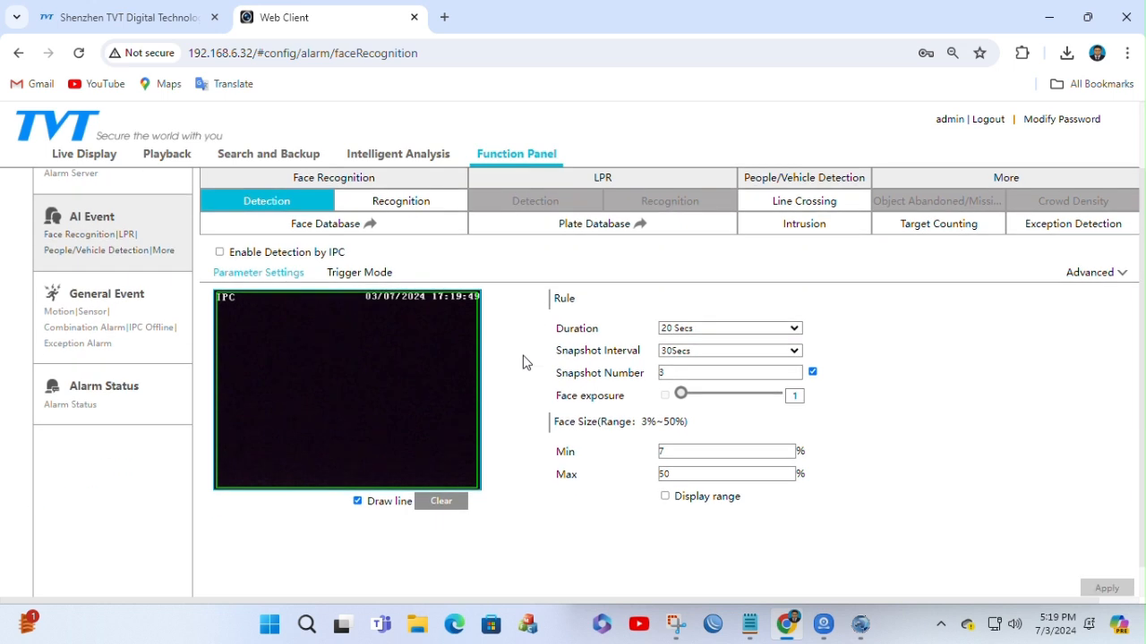
{"action": "scroll", "coordinate": [526, 362], "scroll_direction": "up", "scroll_amount": 1}
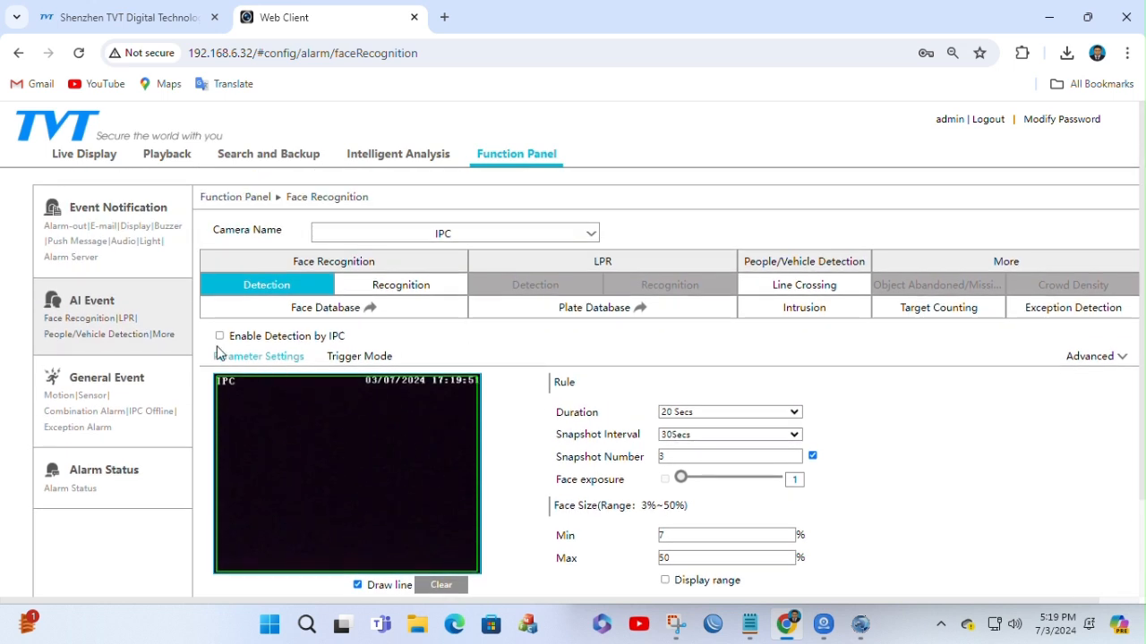
Step: Review the first IPC camera's face Recognition settings for successful recognition, including schedule, prompts and trigger options
{"action": "left_click", "coordinate": [414, 289]}
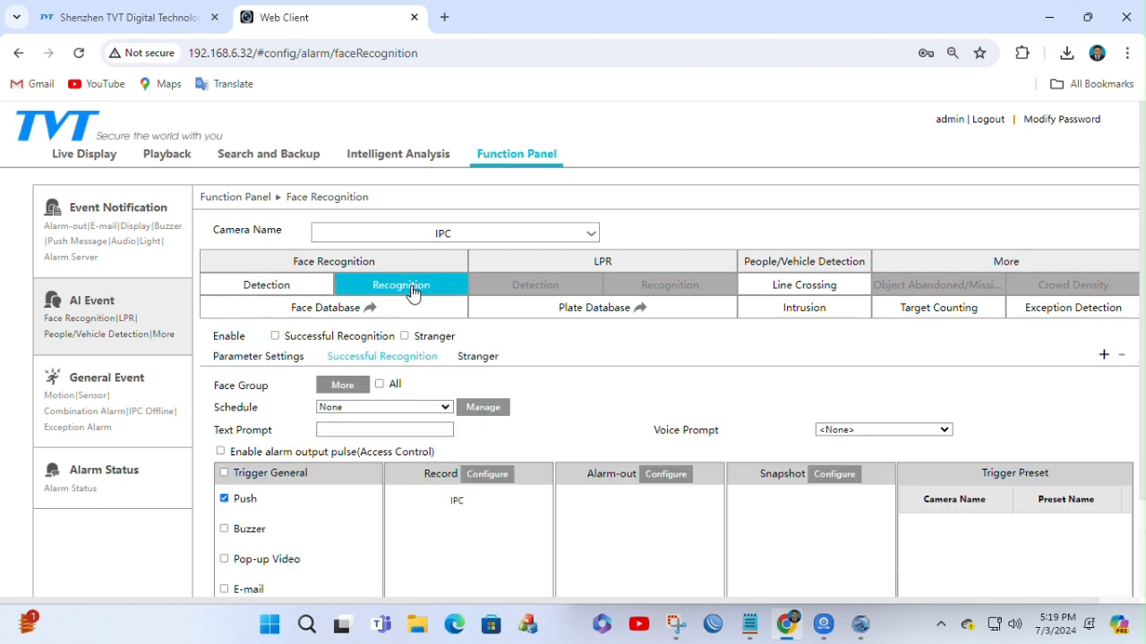
{"action": "scroll", "coordinate": [642, 386], "scroll_direction": "down", "scroll_amount": 1}
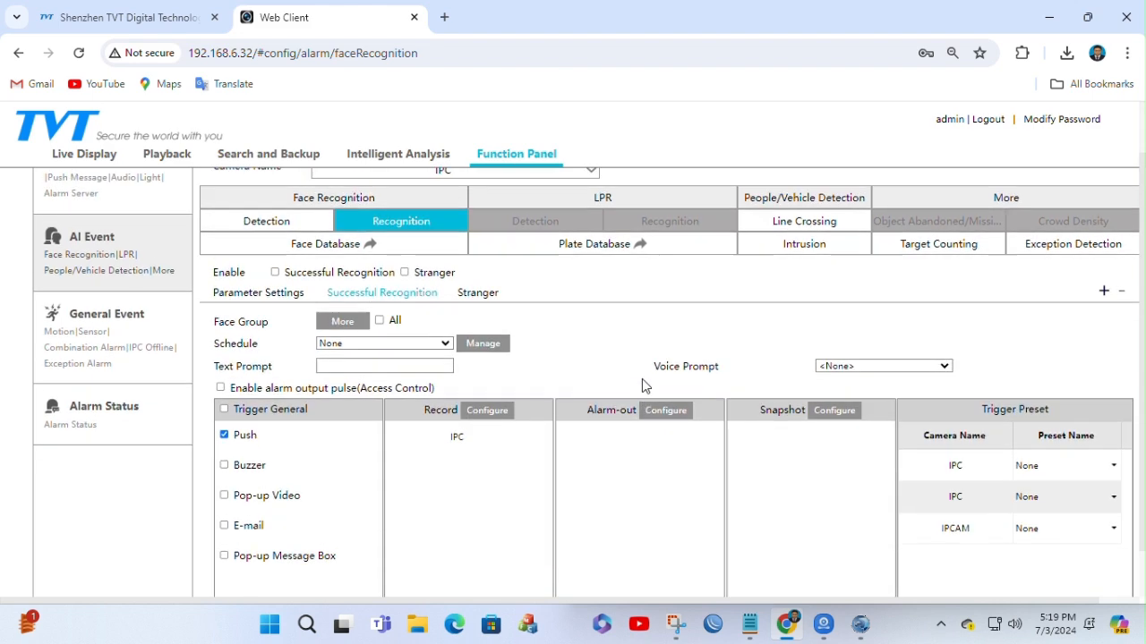
{"action": "scroll", "coordinate": [641, 386], "scroll_direction": "up", "scroll_amount": 1}
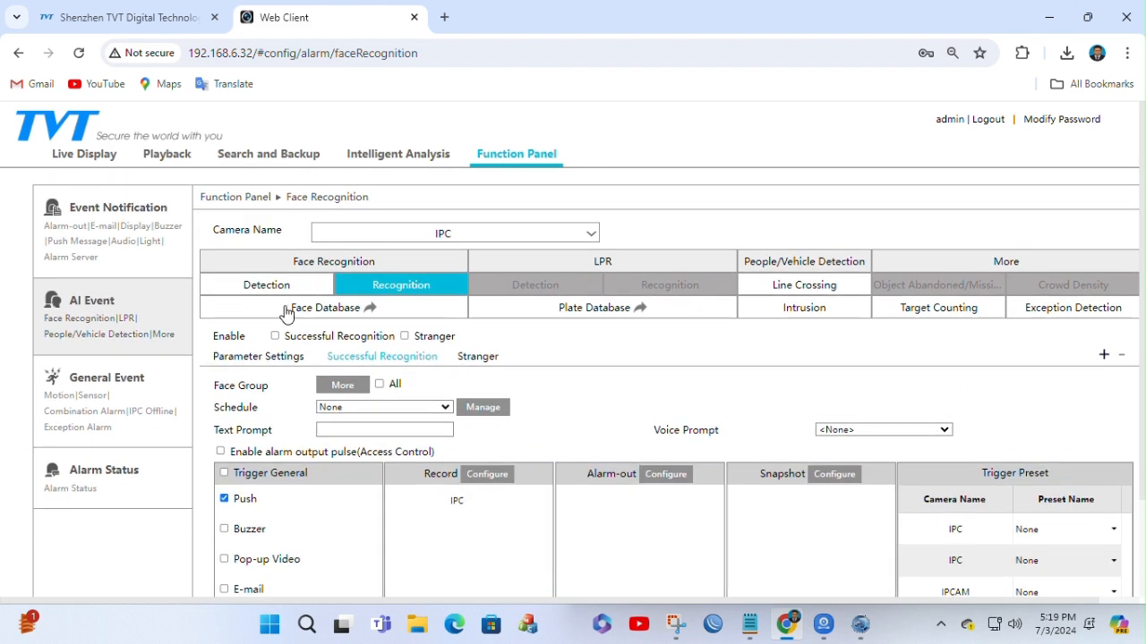
{"action": "scroll", "coordinate": [501, 417], "scroll_direction": "down", "scroll_amount": 1}
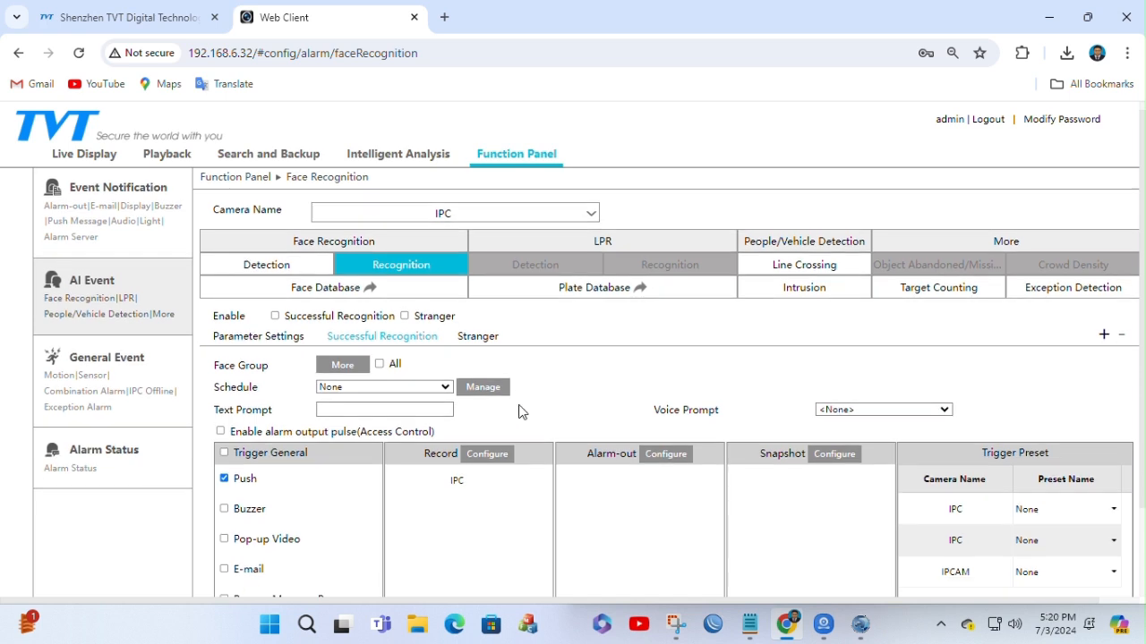
Step: Enable Successful Recognition for the first IPC camera, include all face groups and set the schedule to 24x7
{"action": "left_click", "coordinate": [275, 253]}
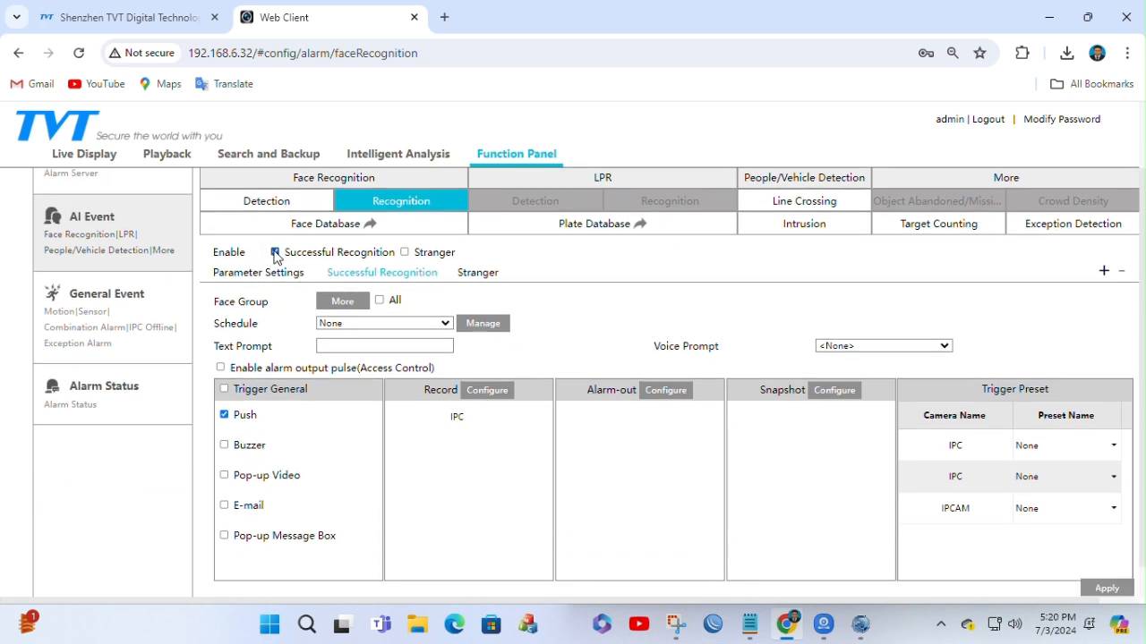
{"action": "scroll", "coordinate": [491, 292], "scroll_direction": "down", "scroll_amount": 1}
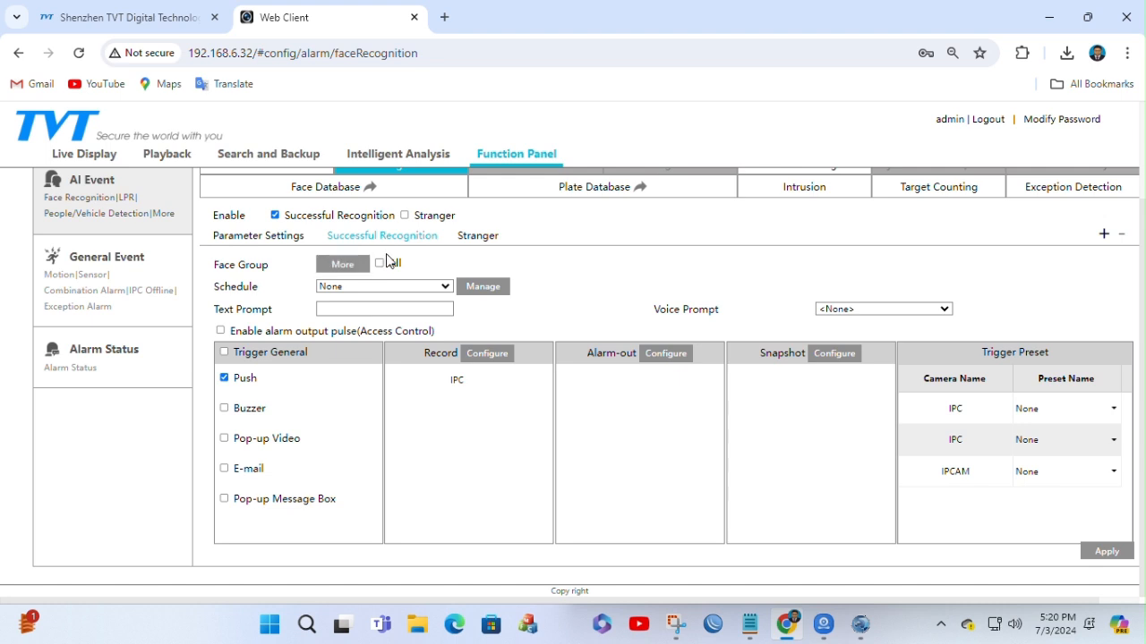
{"action": "left_click", "coordinate": [379, 264]}
{"action": "left_click", "coordinate": [448, 286]}
{"action": "left_click", "coordinate": [351, 299]}
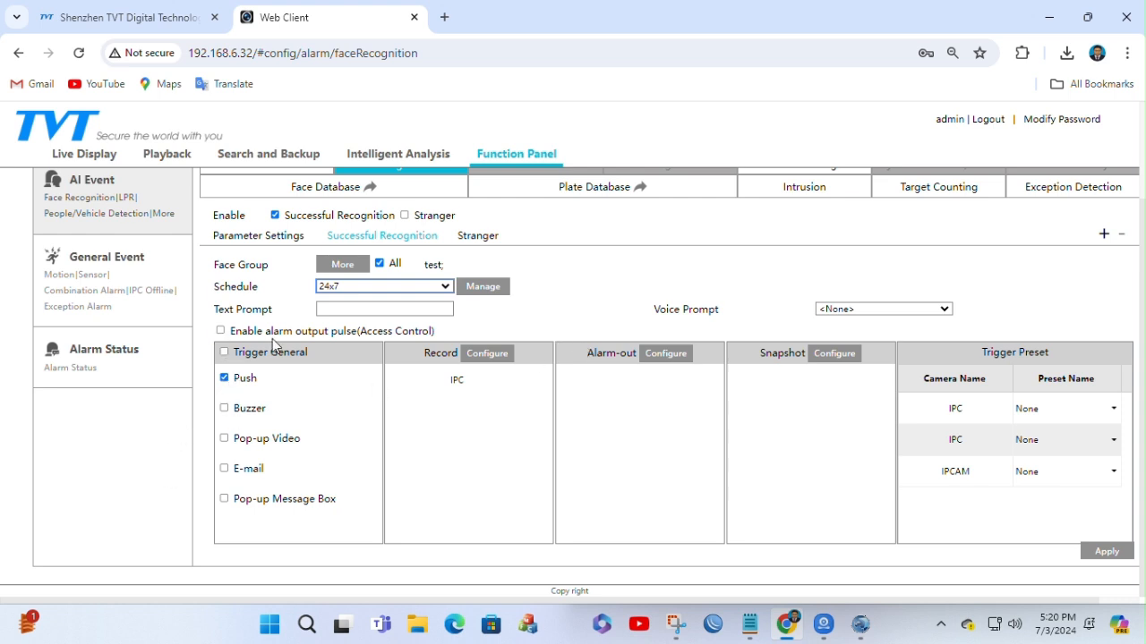
Step: Keep Push as a general trigger and confirm IPC as the trigger camera for recording
{"action": "scroll", "coordinate": [273, 344], "scroll_direction": "up", "scroll_amount": 3}
{"action": "scroll", "coordinate": [273, 345], "scroll_direction": "down", "scroll_amount": 3}
{"action": "left_click", "coordinate": [225, 378]}
{"action": "left_click", "coordinate": [483, 354]}
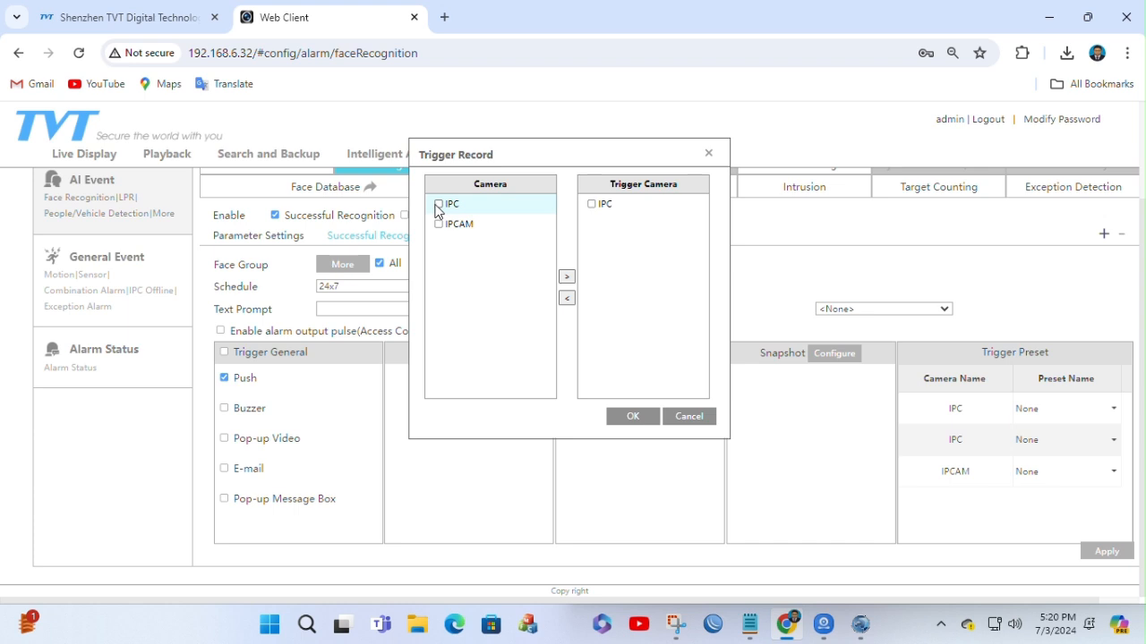
{"action": "left_click", "coordinate": [591, 211]}
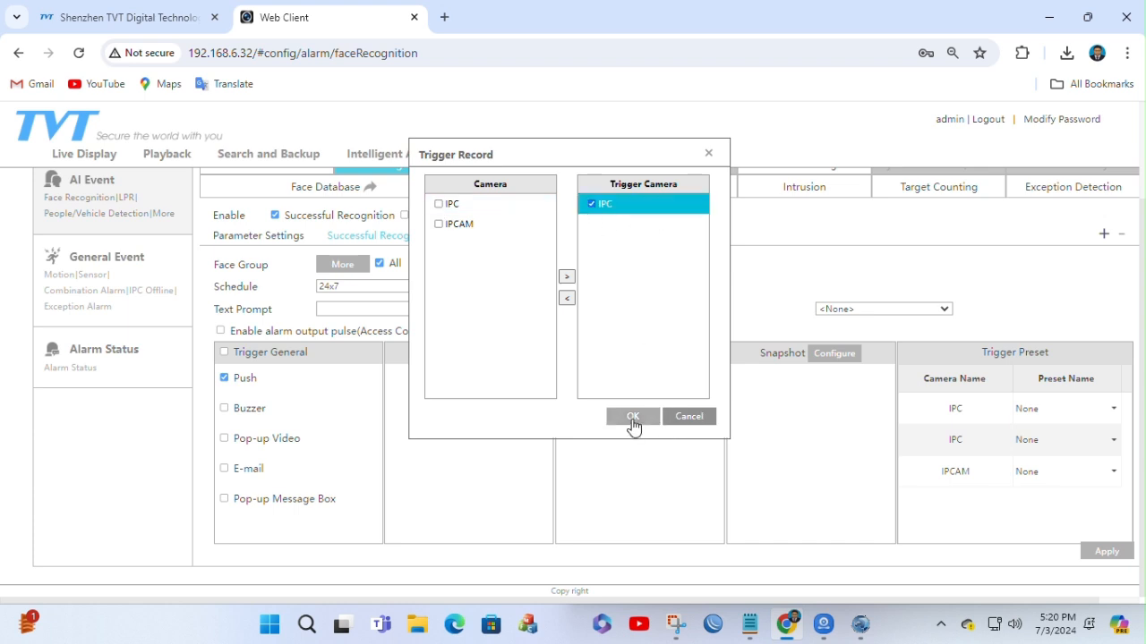
{"action": "left_click", "coordinate": [633, 416]}
Step: Add the first IPC camera to the snapshot trigger cameras and confirm the selection
{"action": "left_click", "coordinate": [837, 354]}
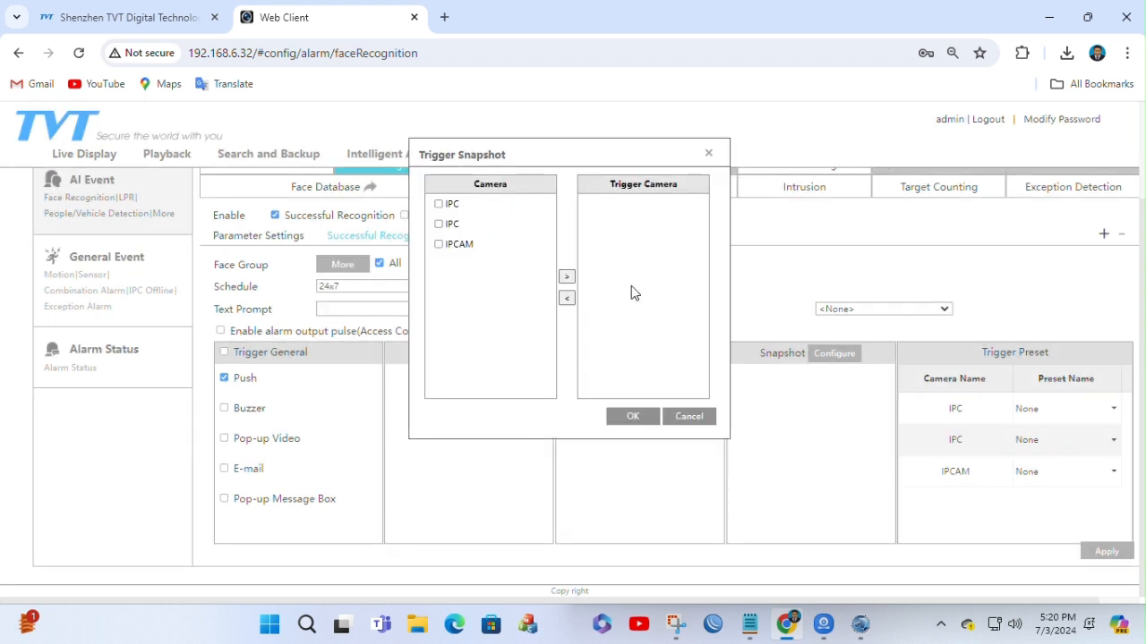
{"action": "left_click", "coordinate": [439, 205]}
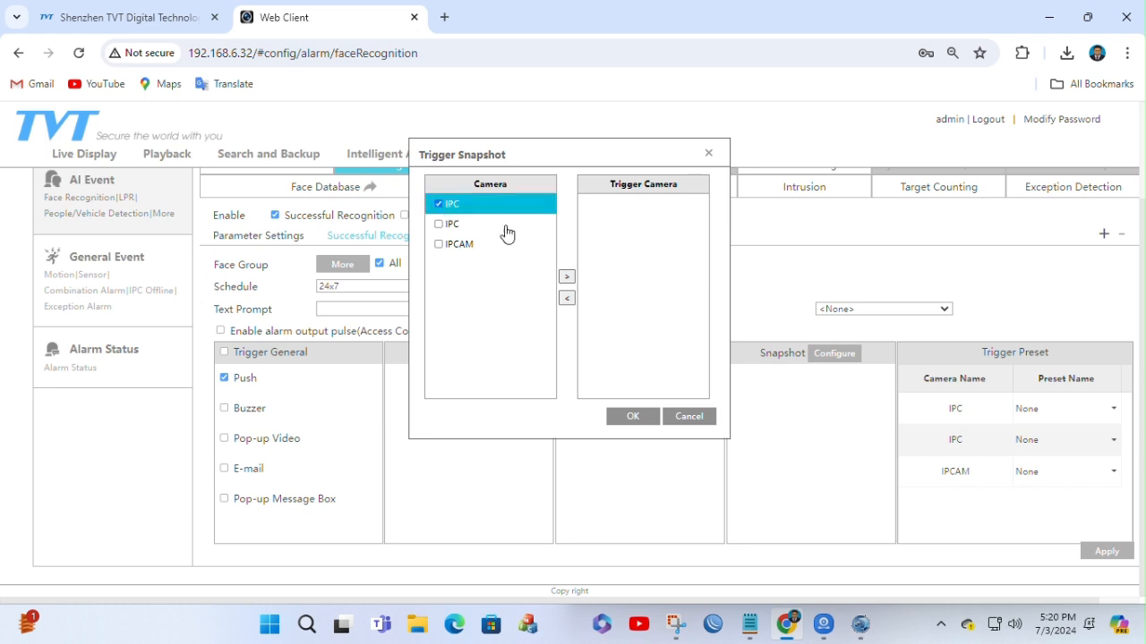
{"action": "left_click", "coordinate": [566, 277]}
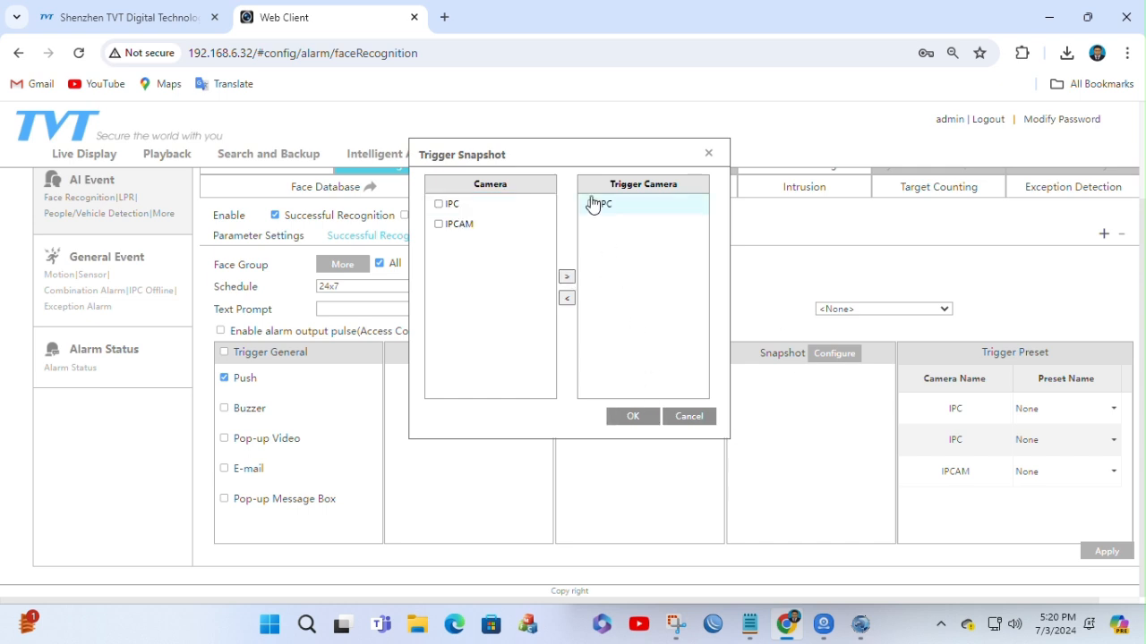
{"action": "left_click", "coordinate": [593, 205]}
{"action": "left_click", "coordinate": [637, 418]}
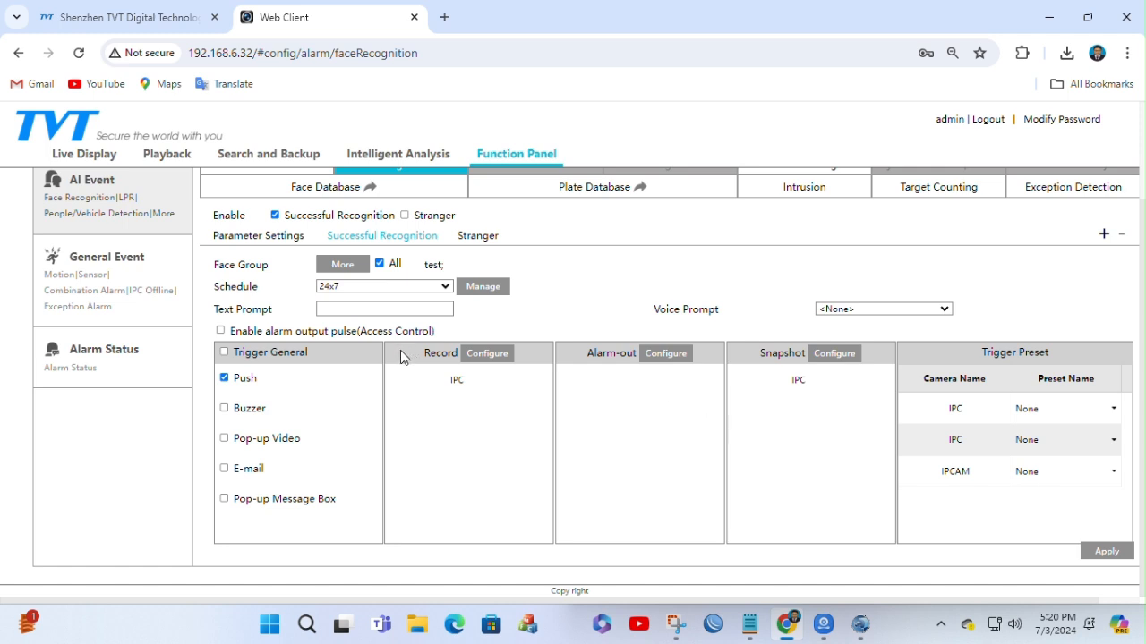
Step: View the available alarm-out triggers, cancel without selecting any, and review the Successful Recognition settings
{"action": "left_click", "coordinate": [664, 354]}
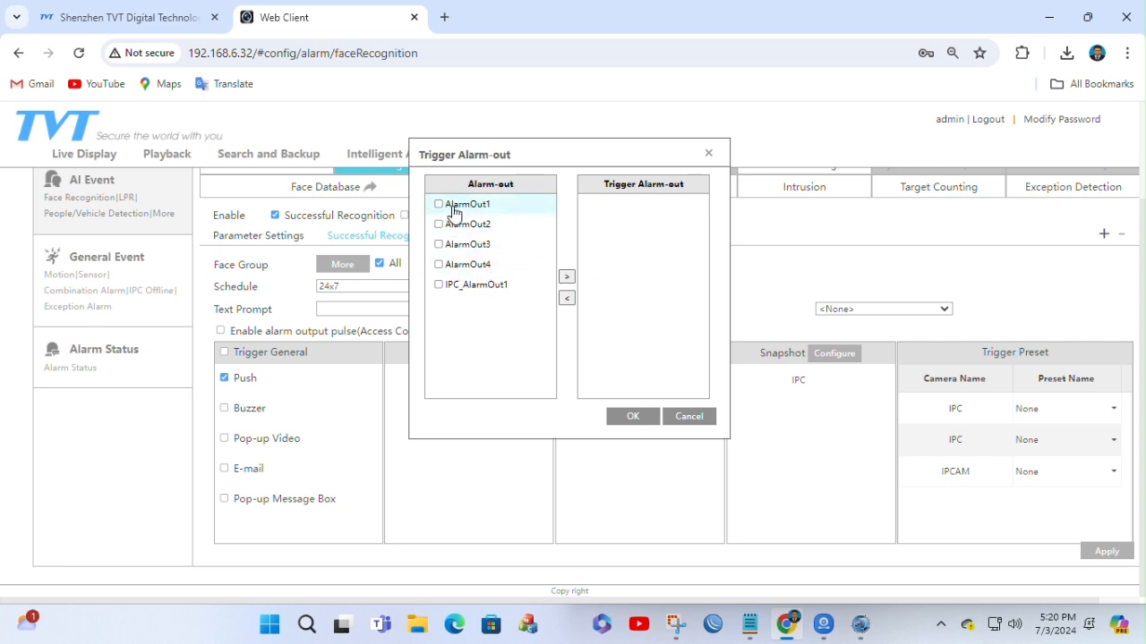
{"action": "left_click", "coordinate": [694, 418]}
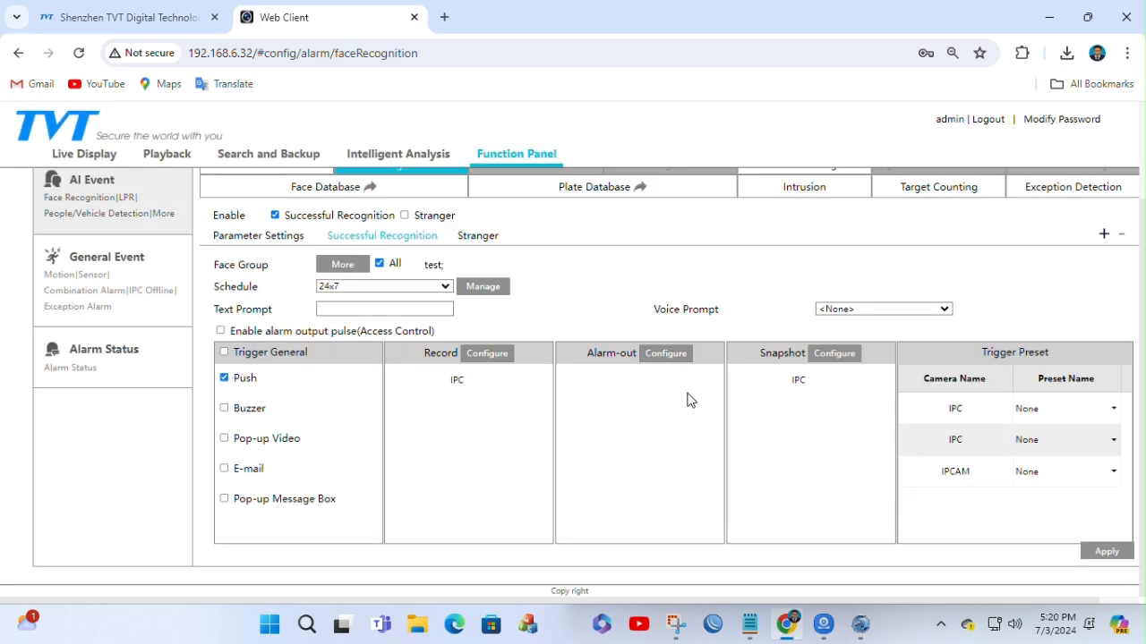
{"action": "scroll", "coordinate": [699, 391], "scroll_direction": "up", "scroll_amount": 2}
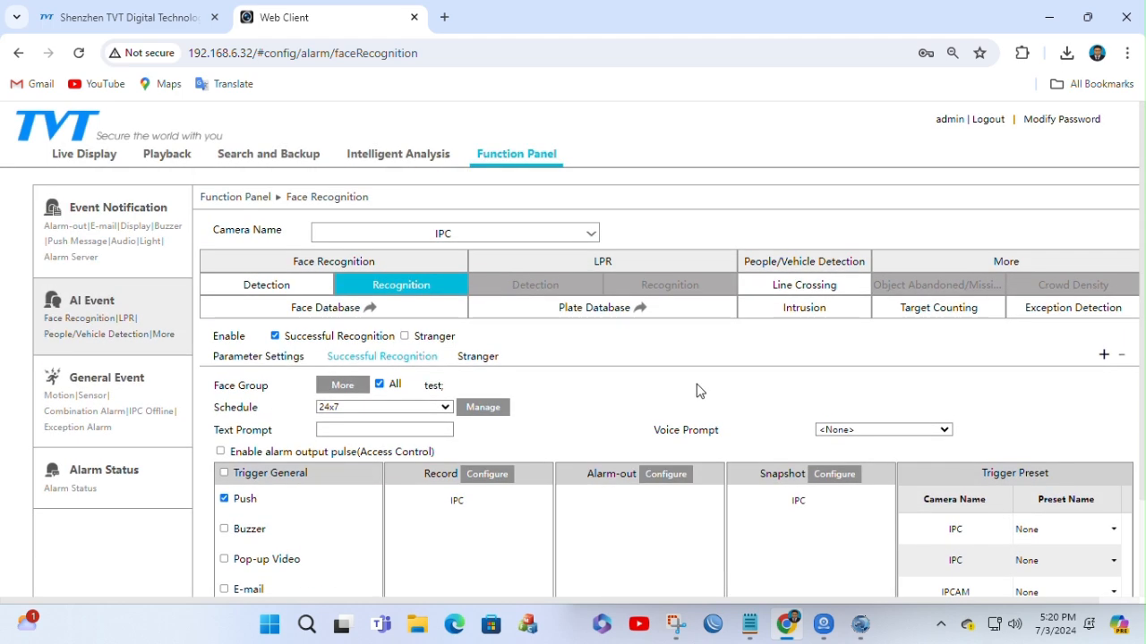
{"action": "scroll", "coordinate": [699, 392], "scroll_direction": "down", "scroll_amount": 2}
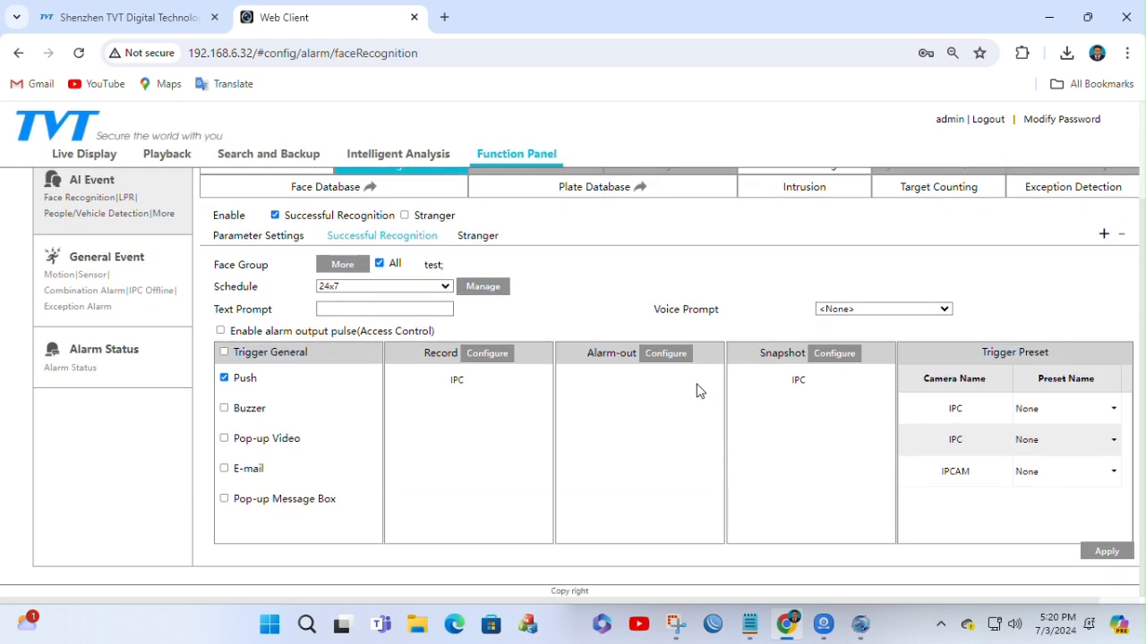
{"action": "scroll", "coordinate": [699, 391], "scroll_direction": "up", "scroll_amount": 2}
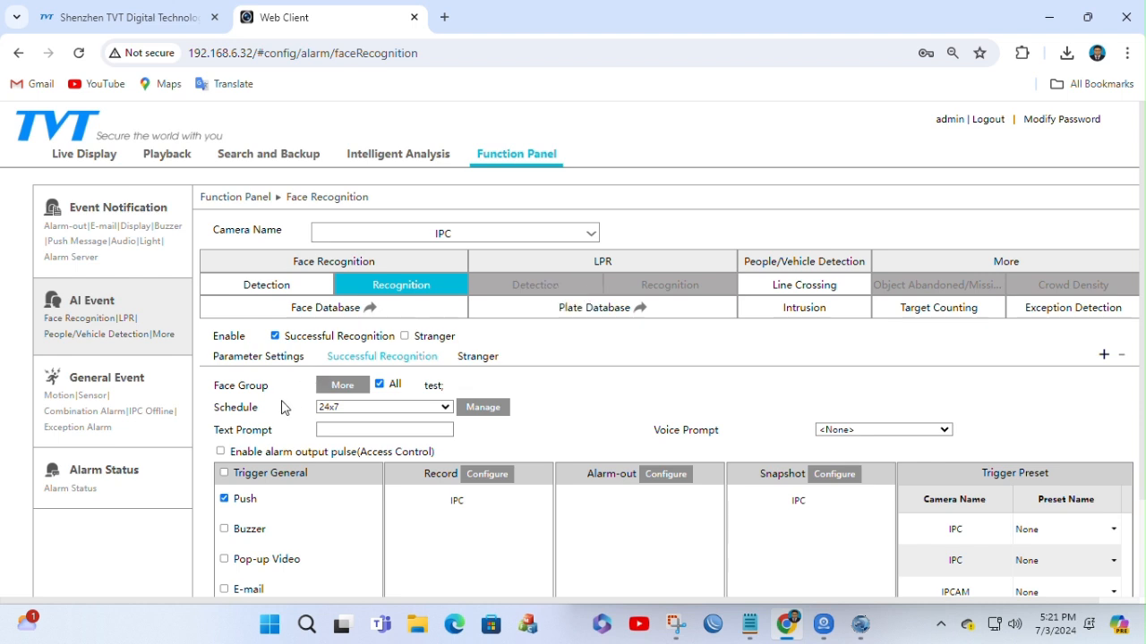
Step: Open the NVR's Network settings from the Function Panel overview and review the Port and TCP/IP pages
{"action": "left_click", "coordinate": [487, 166]}
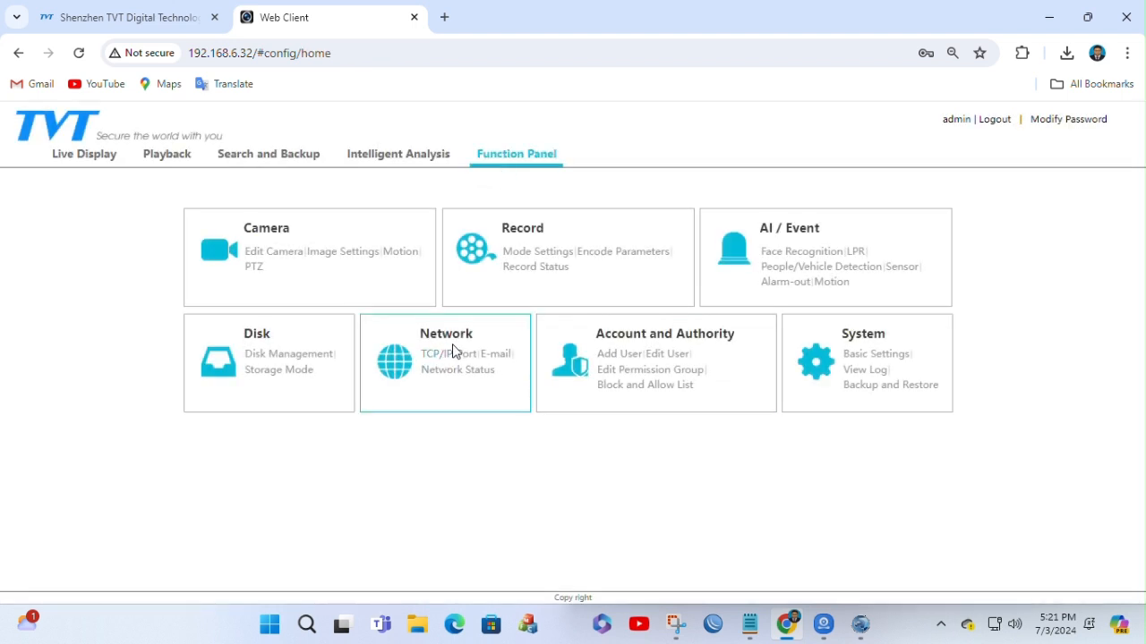
{"action": "left_click", "coordinate": [446, 338]}
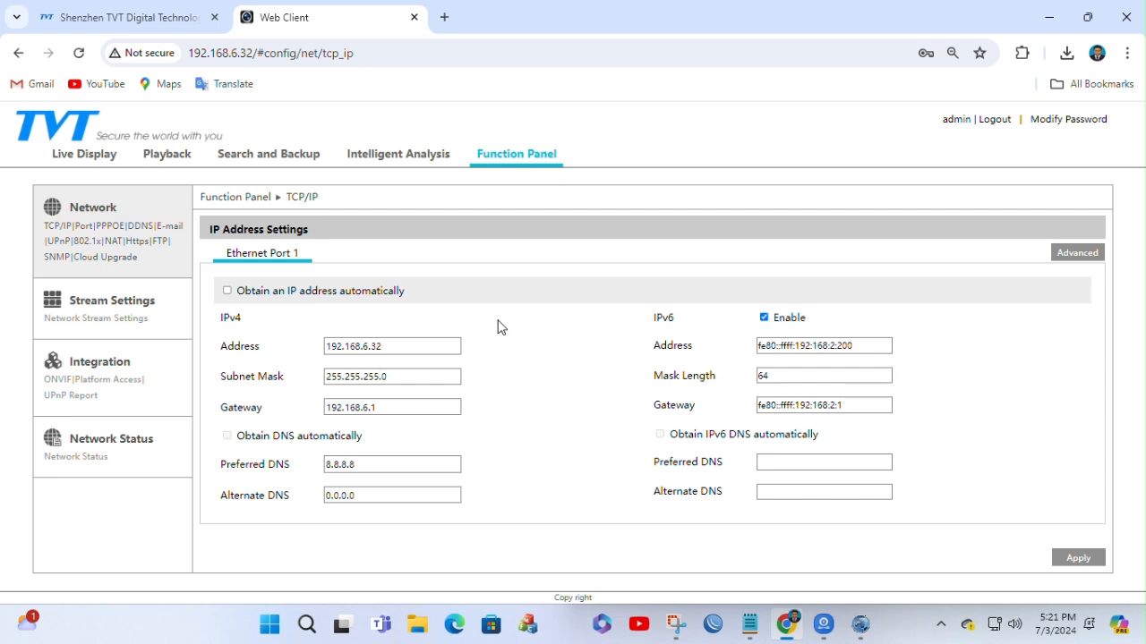
{"action": "left_click", "coordinate": [81, 228]}
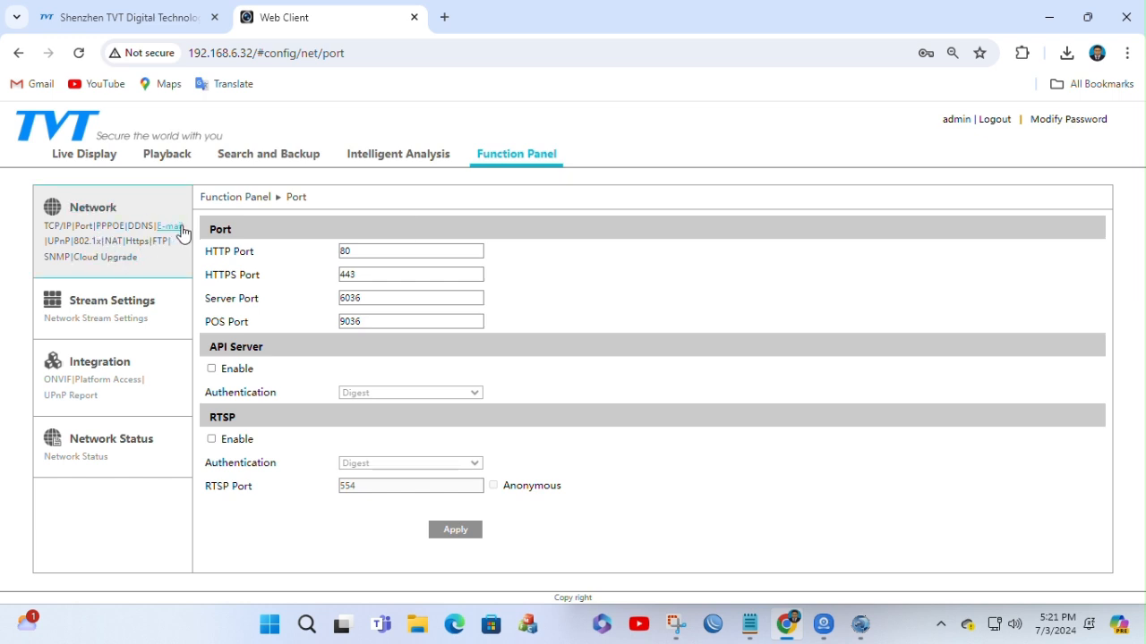
{"action": "left_click", "coordinate": [52, 232]}
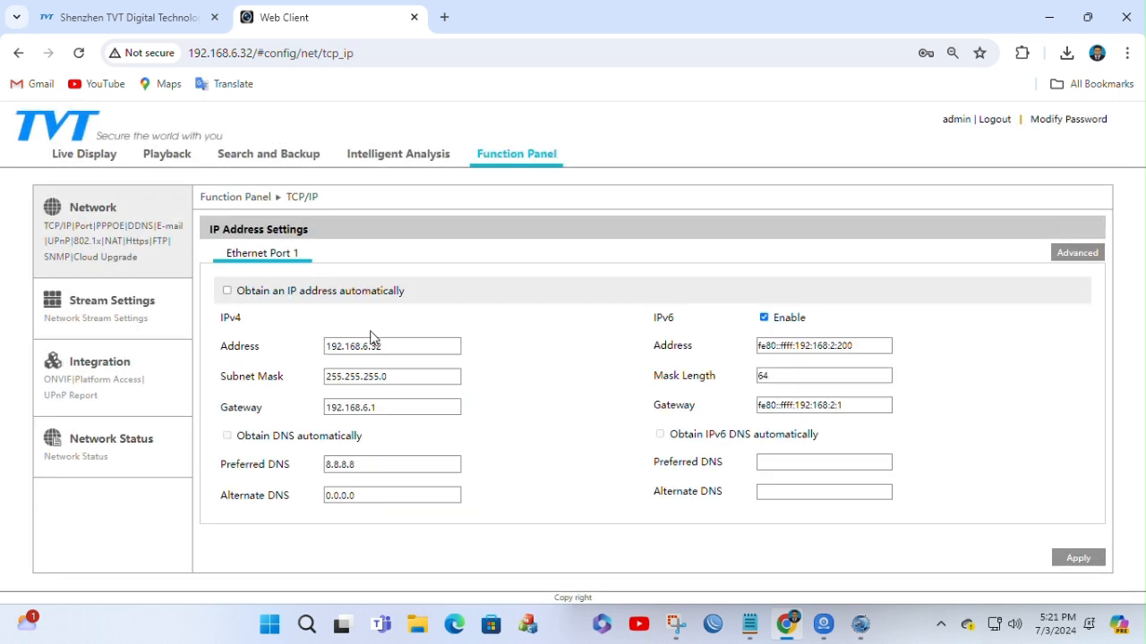
Step: Set Ethernet Port 1 to obtain an IP address automatically and apply the change
{"action": "left_click", "coordinate": [227, 290]}
{"action": "left_click", "coordinate": [1081, 555]}
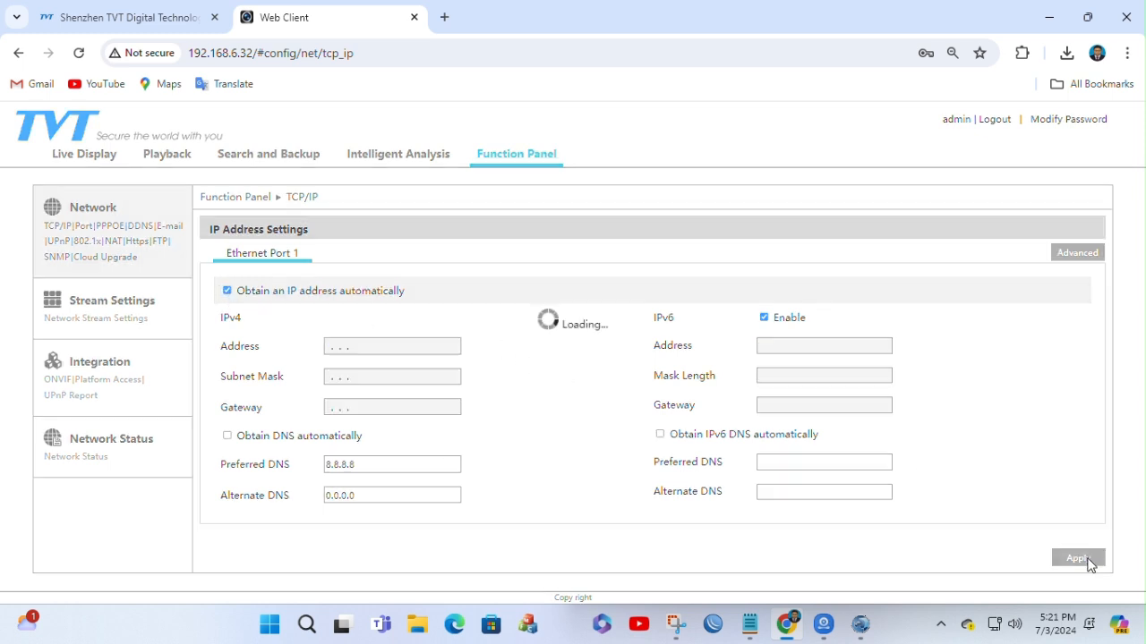
{"action": "left_click", "coordinate": [632, 386]}
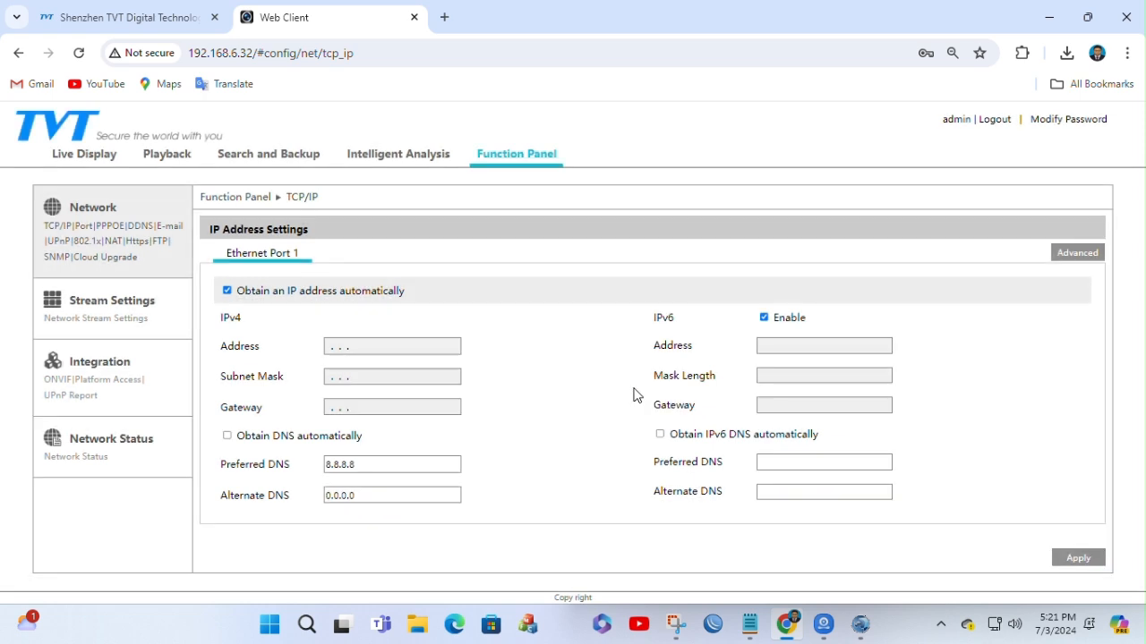
Step: Examine the NAT settings and server address options, leave NAT disabled and return to the TCP/IP page
{"action": "left_click", "coordinate": [115, 242]}
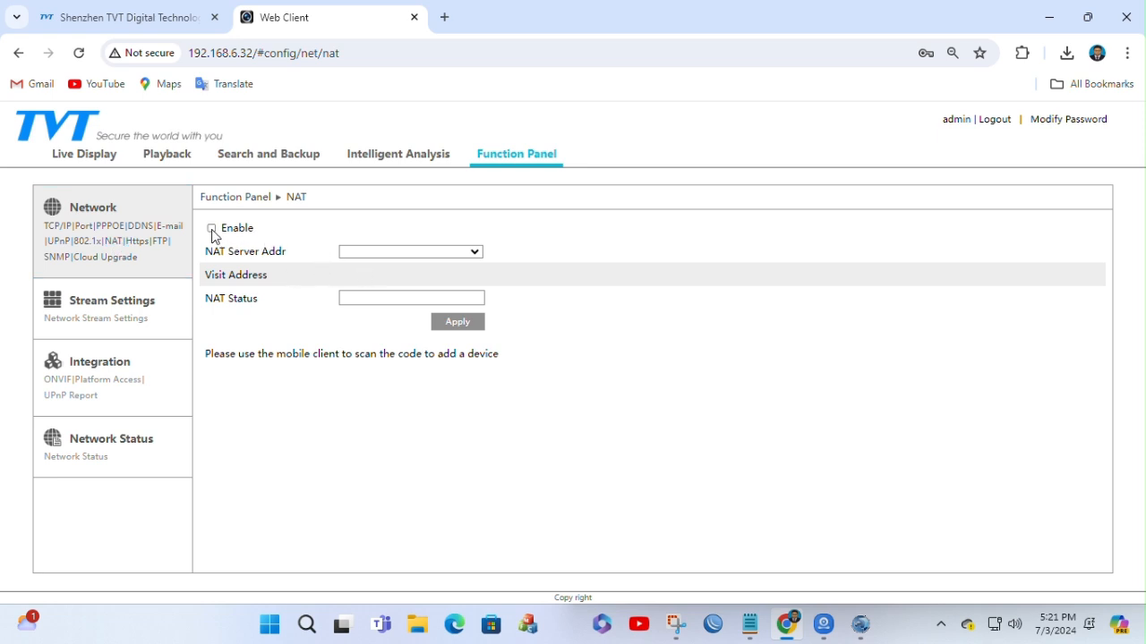
{"action": "left_click", "coordinate": [465, 252]}
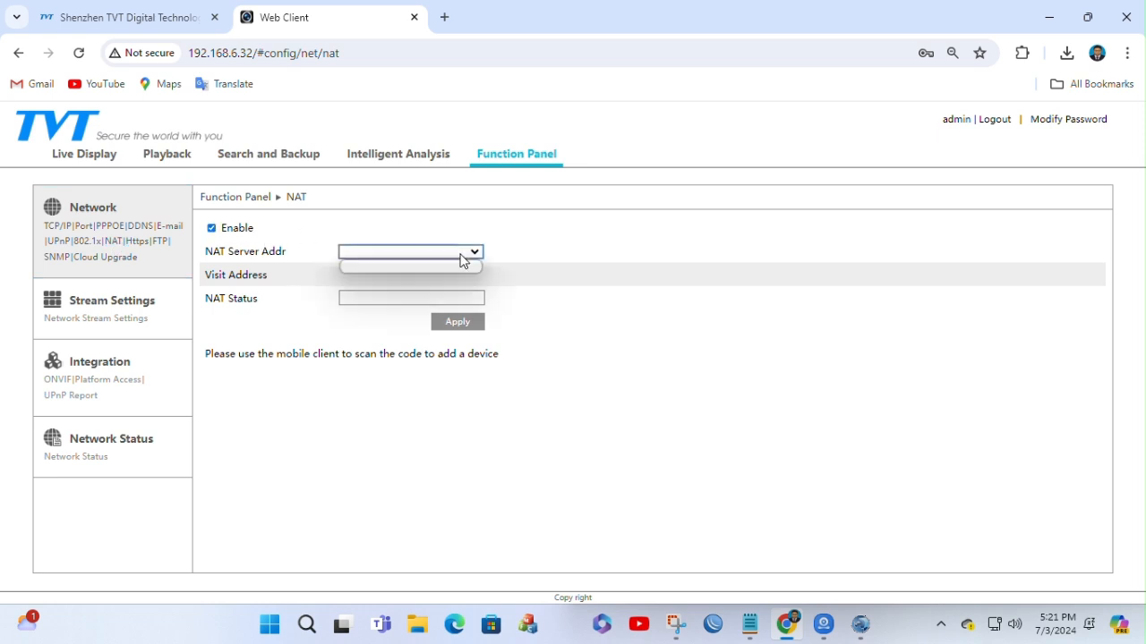
{"action": "left_click", "coordinate": [466, 252]}
{"action": "left_click", "coordinate": [211, 229]}
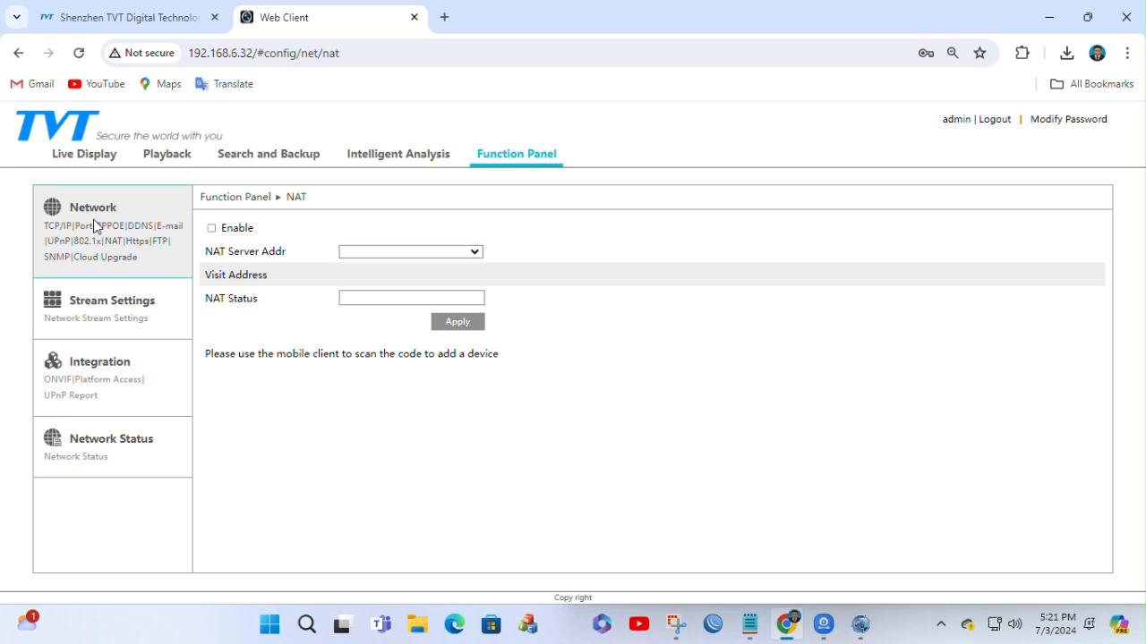
{"action": "left_click", "coordinate": [57, 227]}
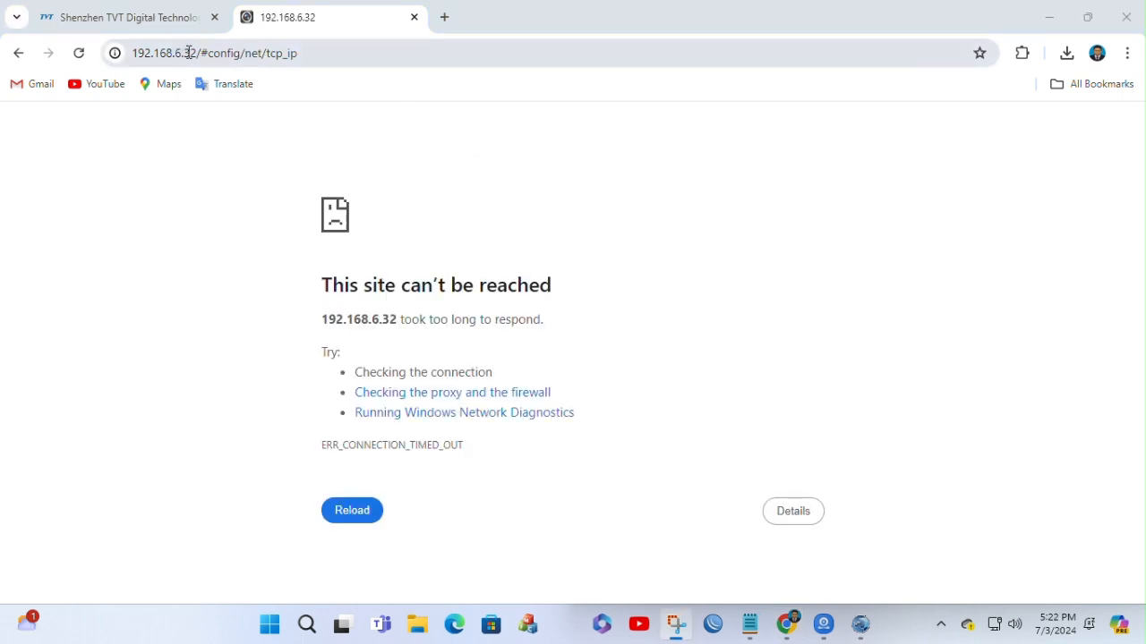
Step: Check the NVR's web address 192.168.6.32 in the browser and close that web client tab
{"action": "double_click", "coordinate": [187, 53]}
{"action": "left_click", "coordinate": [198, 201]}
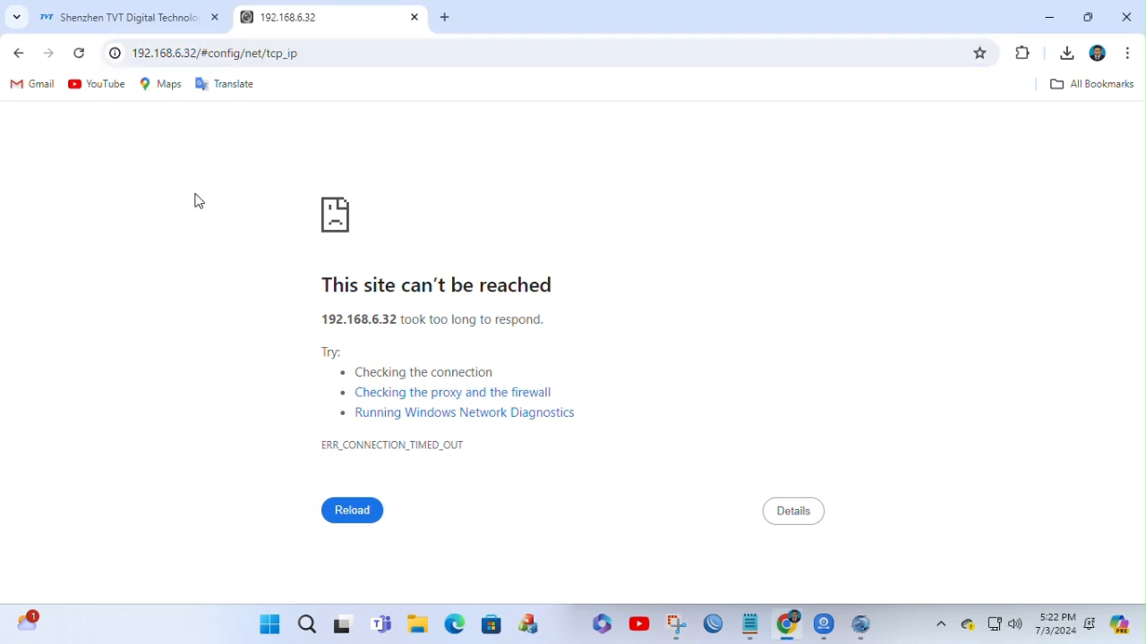
{"action": "double_click", "coordinate": [187, 53]}
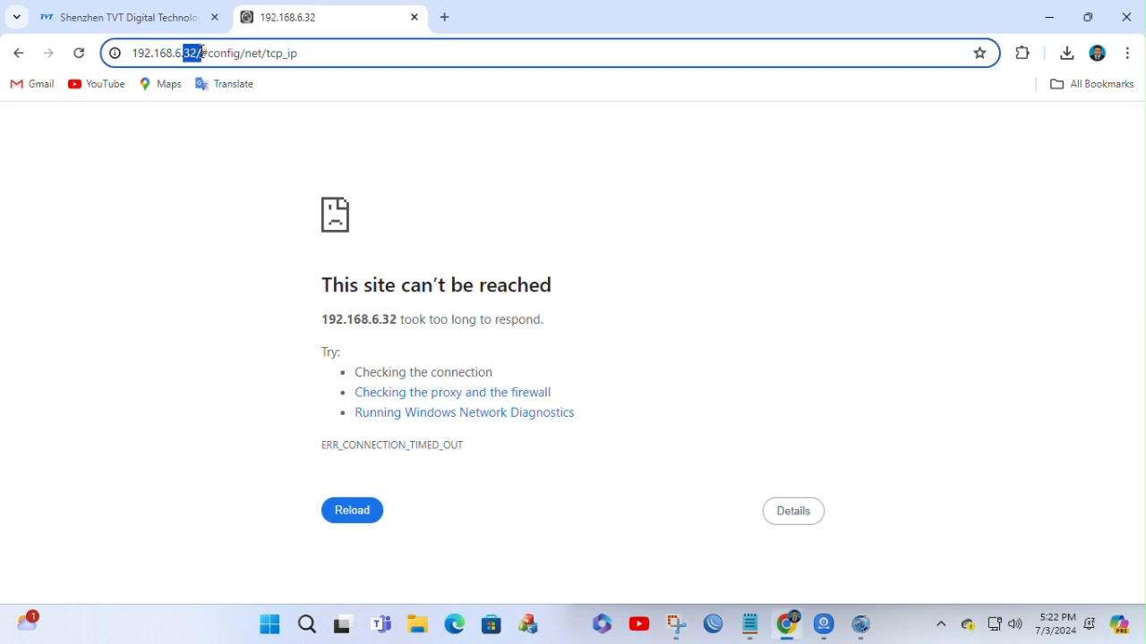
{"action": "left_click", "coordinate": [238, 216]}
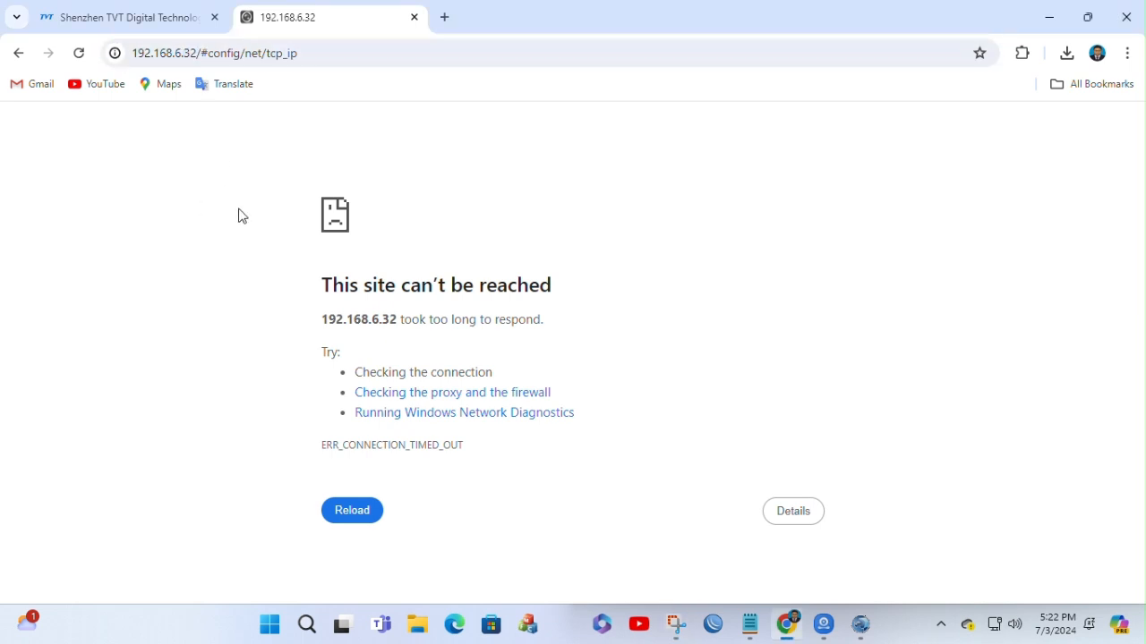
{"action": "left_click", "coordinate": [415, 17]}
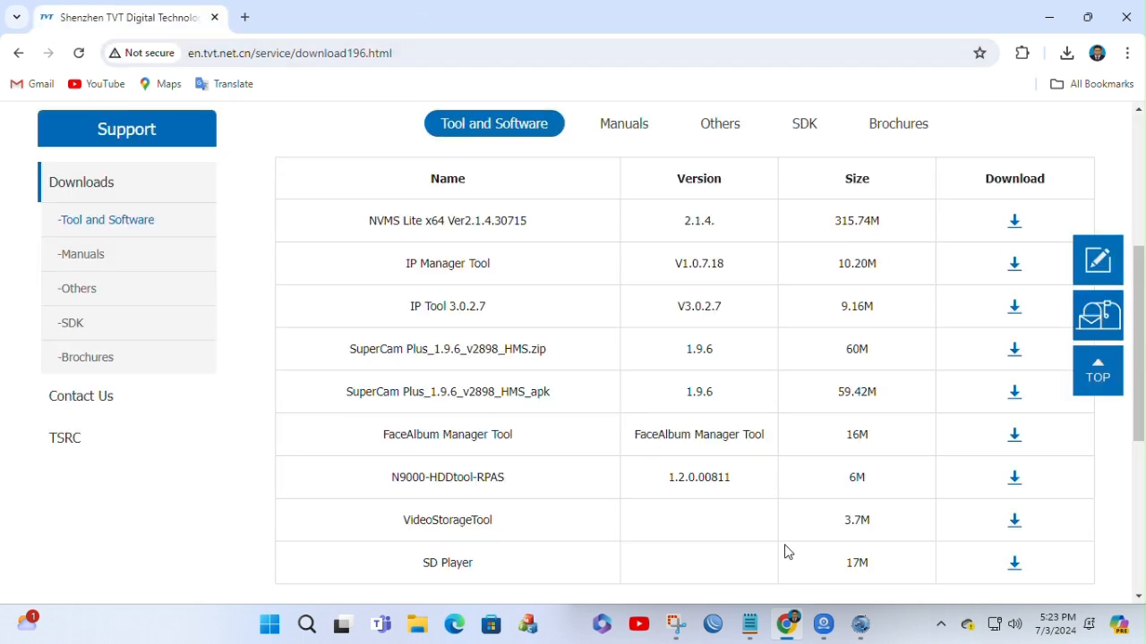
Step: Switch to NVMS 2.0 and add the discovered device at 192.168.6.11 as an encoding device
{"action": "left_click", "coordinate": [824, 624]}
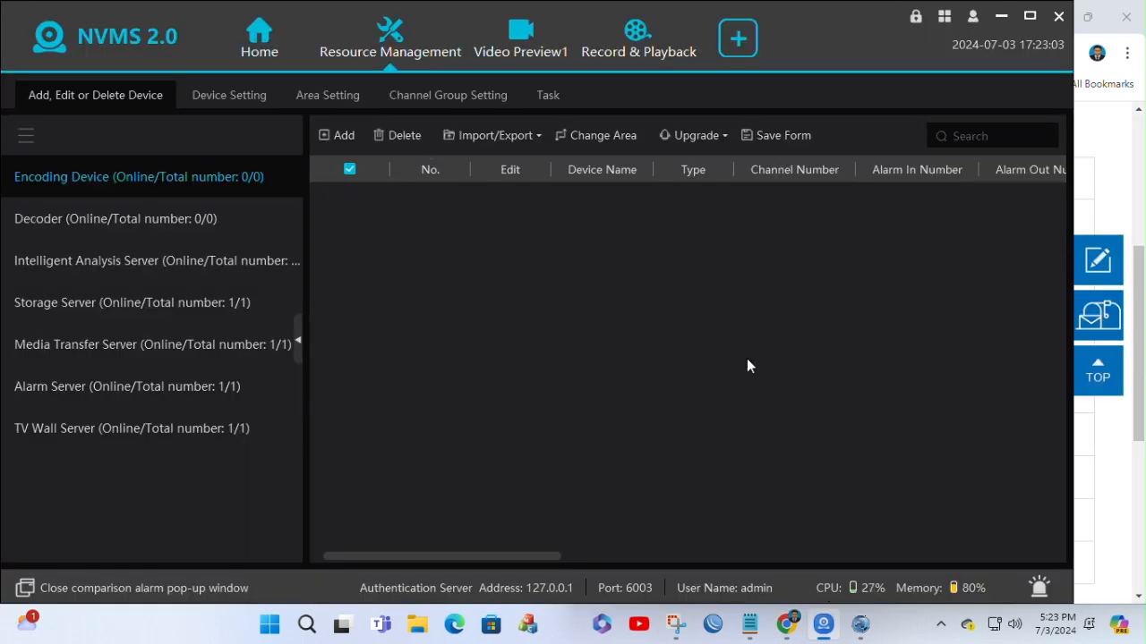
{"action": "left_click", "coordinate": [327, 135]}
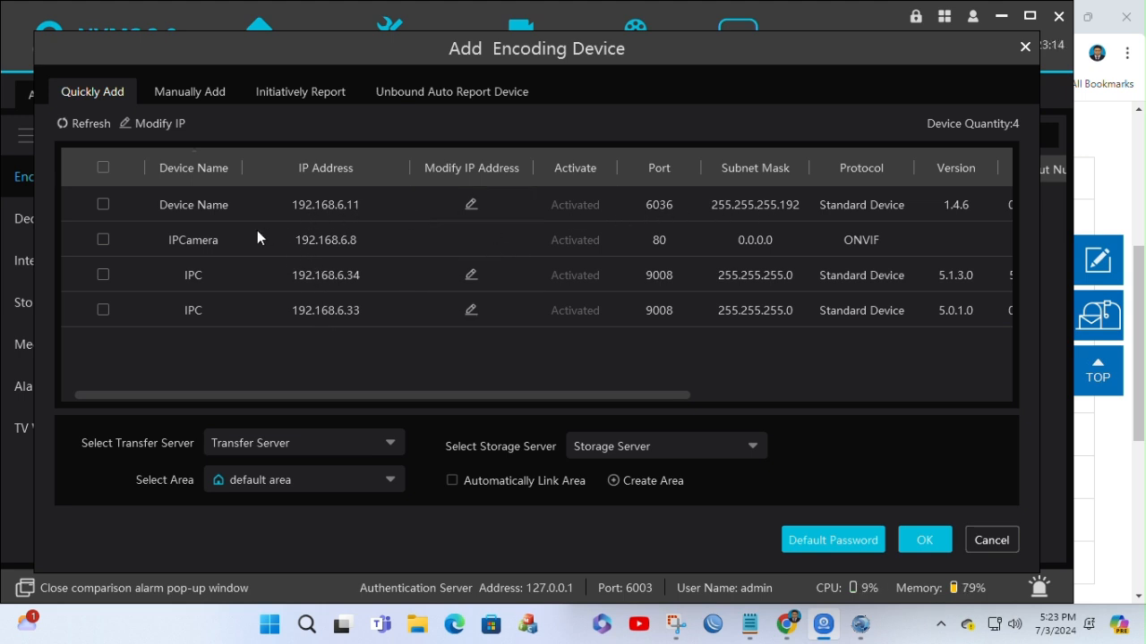
{"action": "left_click", "coordinate": [97, 204]}
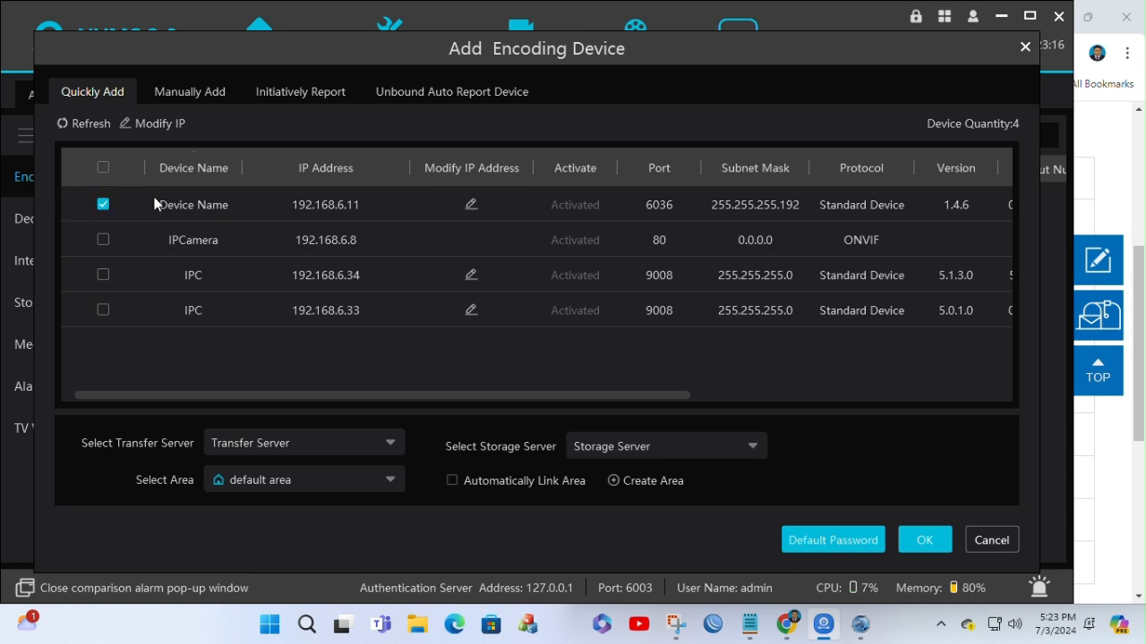
{"action": "left_click", "coordinate": [925, 542]}
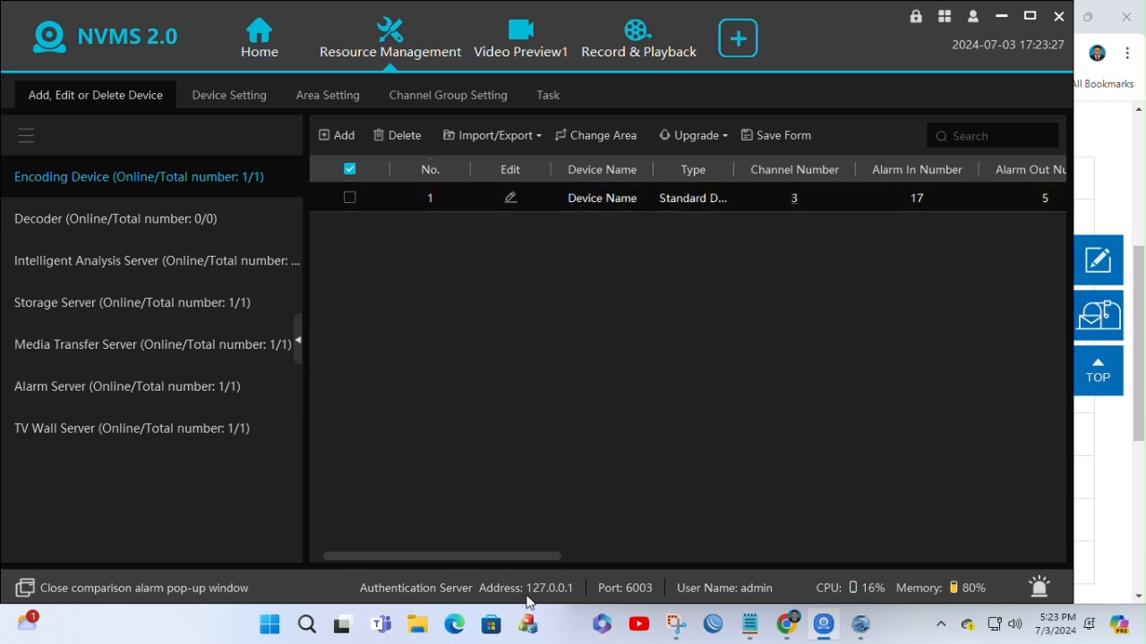
Step: Open the added NVR's web client in the browser from its device entry and accept the privacy statement
{"action": "left_click_drag", "start_coordinate": [504, 550], "coordinate": [1003, 535]}
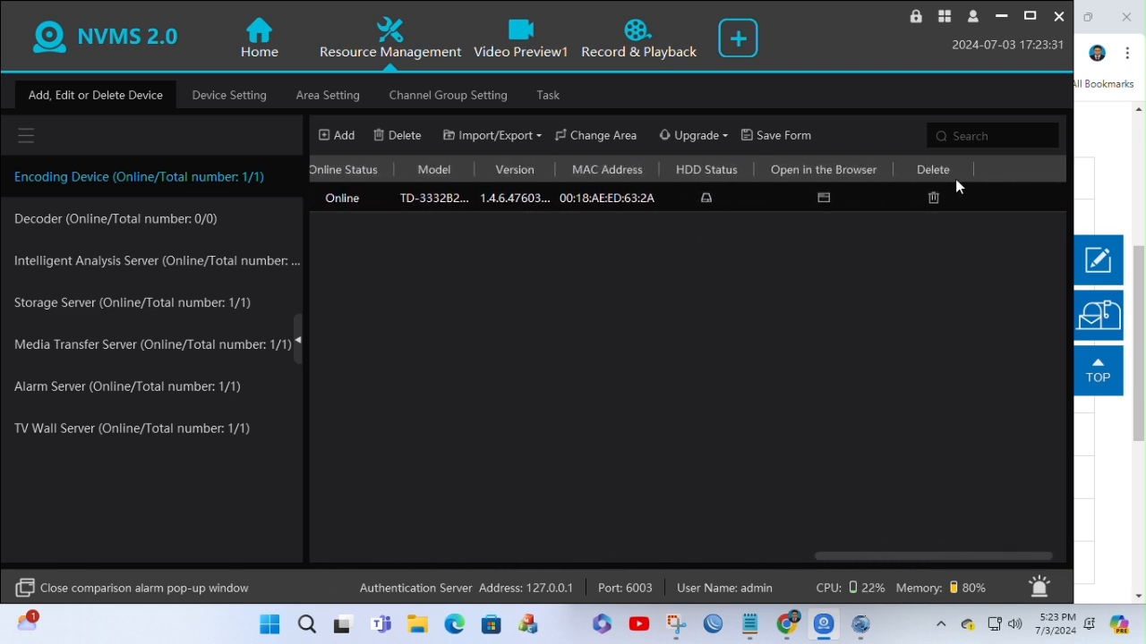
{"action": "left_click", "coordinate": [824, 198]}
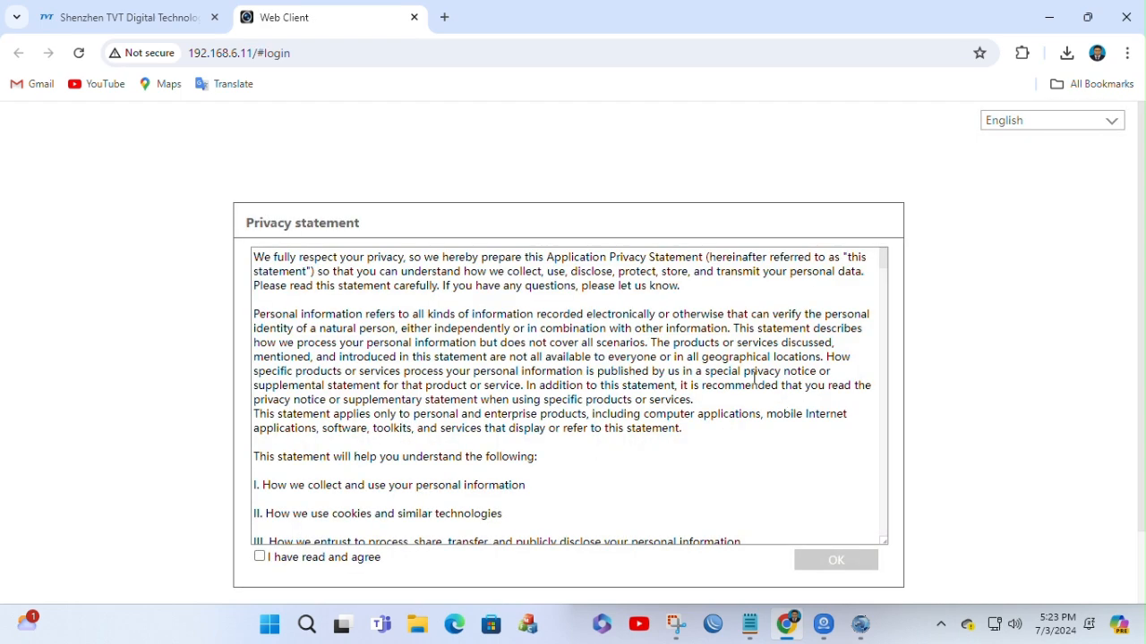
{"action": "left_click", "coordinate": [259, 557]}
{"action": "left_click", "coordinate": [812, 559]}
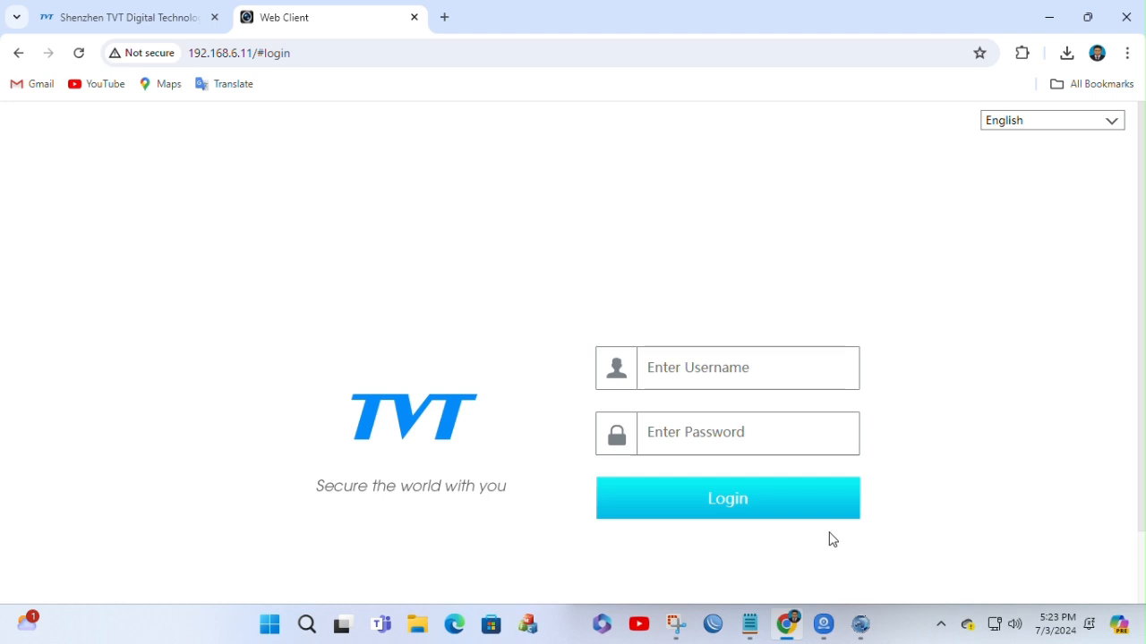
Step: Log in to the NVR's web client as admin with the account password and save the login in the browser
{"action": "left_click", "coordinate": [705, 365]}
{"action": "left_click", "coordinate": [716, 403]}
{"action": "left_click", "coordinate": [683, 431]}
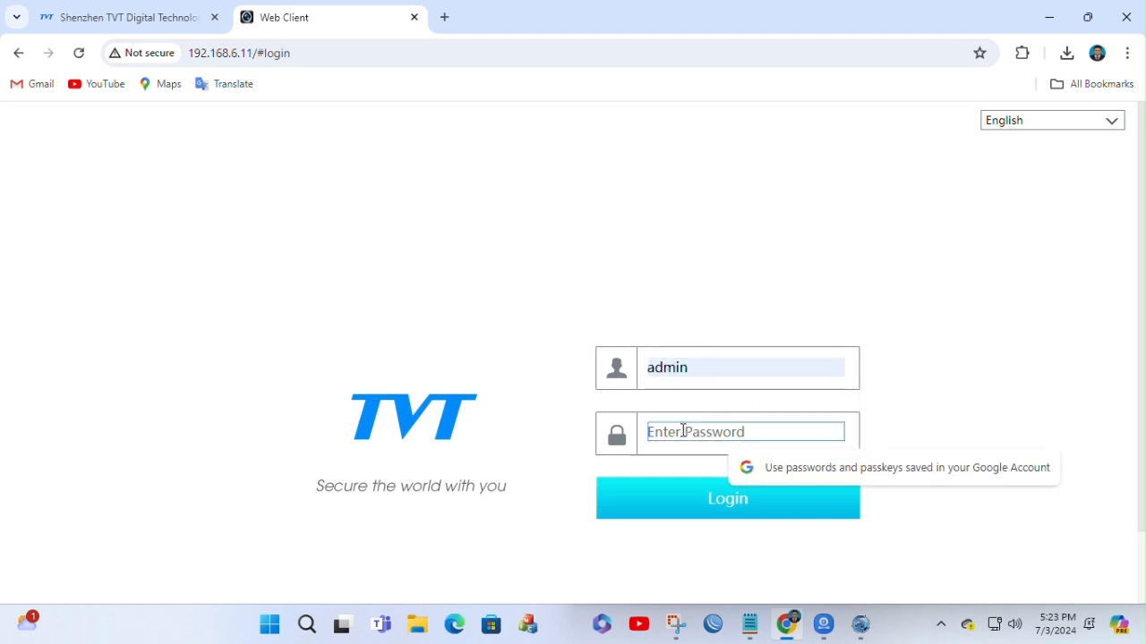
{"action": "type", "text": "•••"}
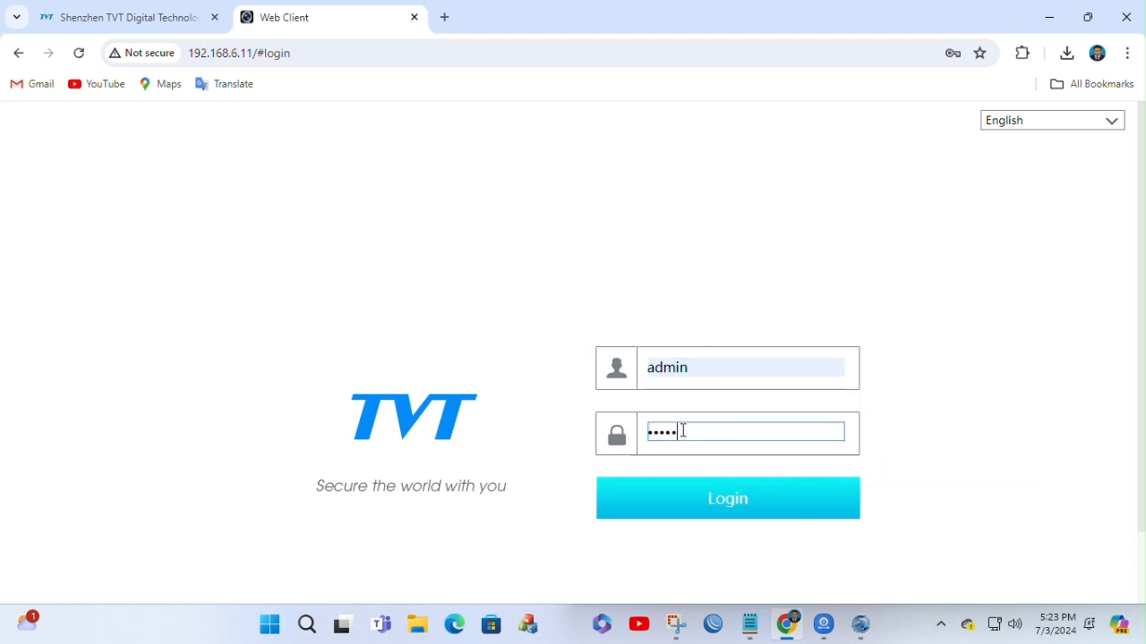
{"action": "type", "text": "•••"}
{"action": "left_click", "coordinate": [724, 492]}
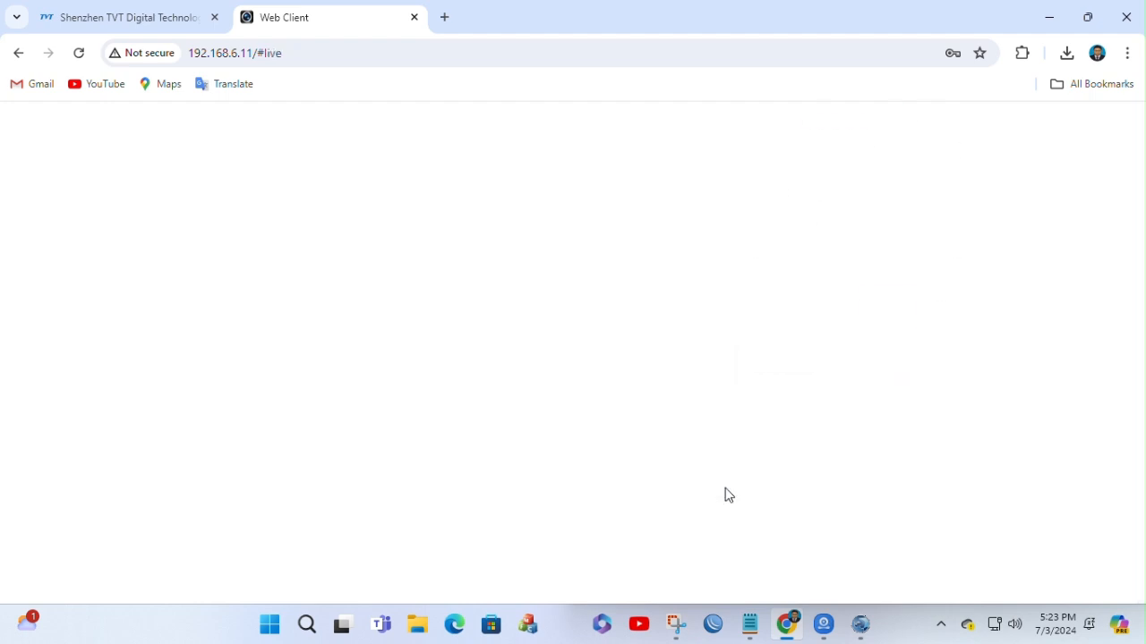
{"action": "left_click", "coordinate": [727, 308]}
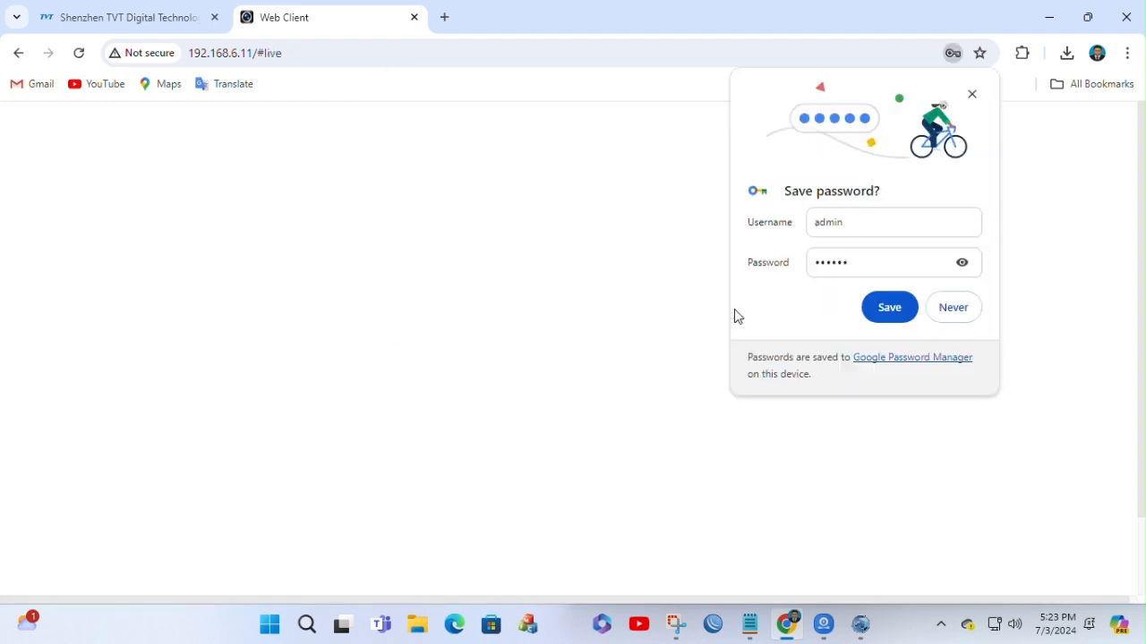
{"action": "left_click", "coordinate": [895, 315]}
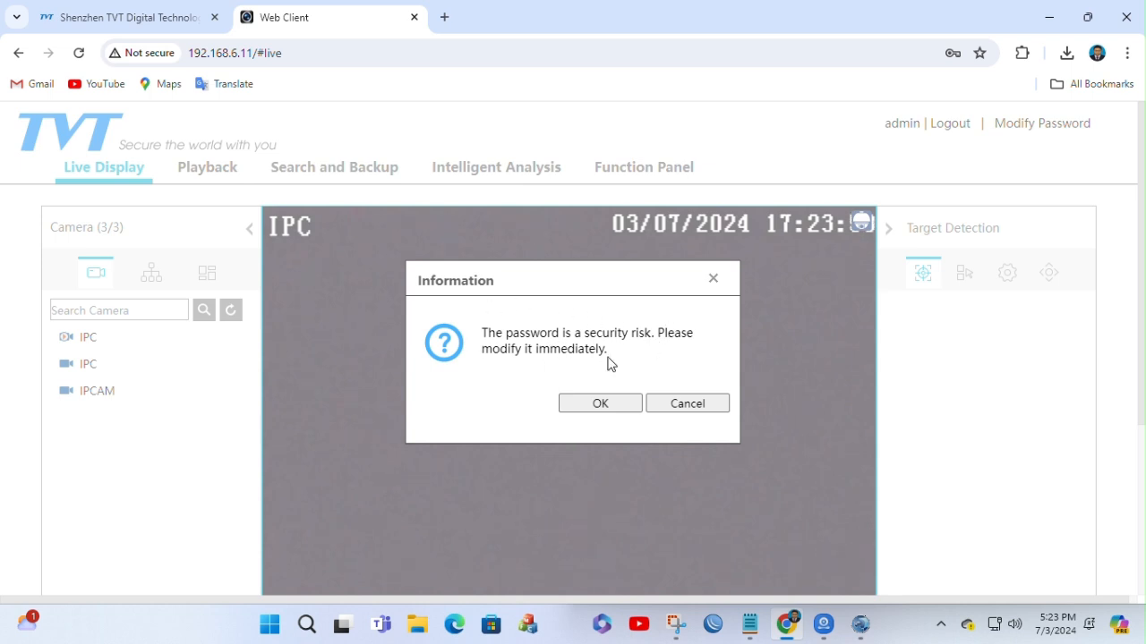
Step: Dismiss the password change and disk notices without changing the password, and open the TCP/IP network settings
{"action": "left_click", "coordinate": [596, 401]}
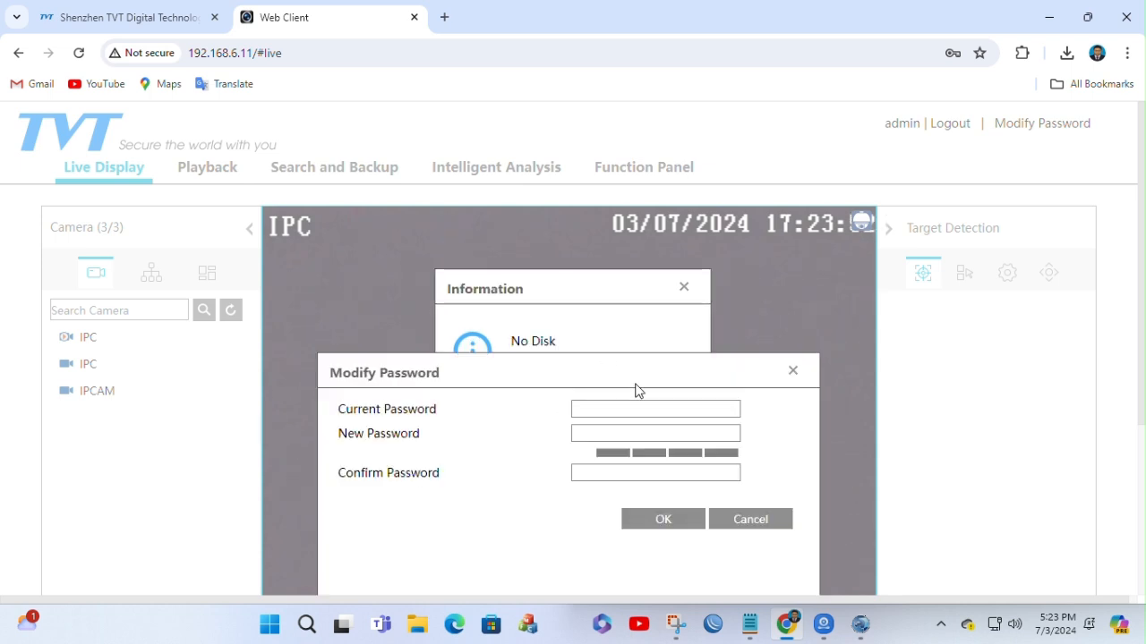
{"action": "left_click", "coordinate": [775, 524]}
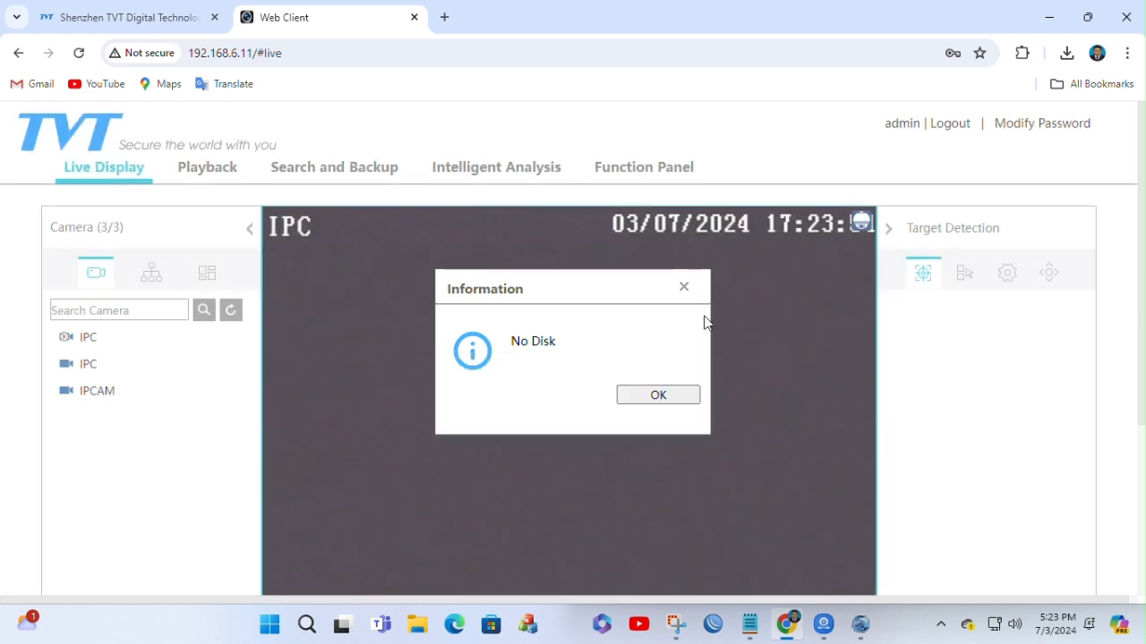
{"action": "left_click", "coordinate": [684, 286]}
{"action": "left_click", "coordinate": [639, 170]}
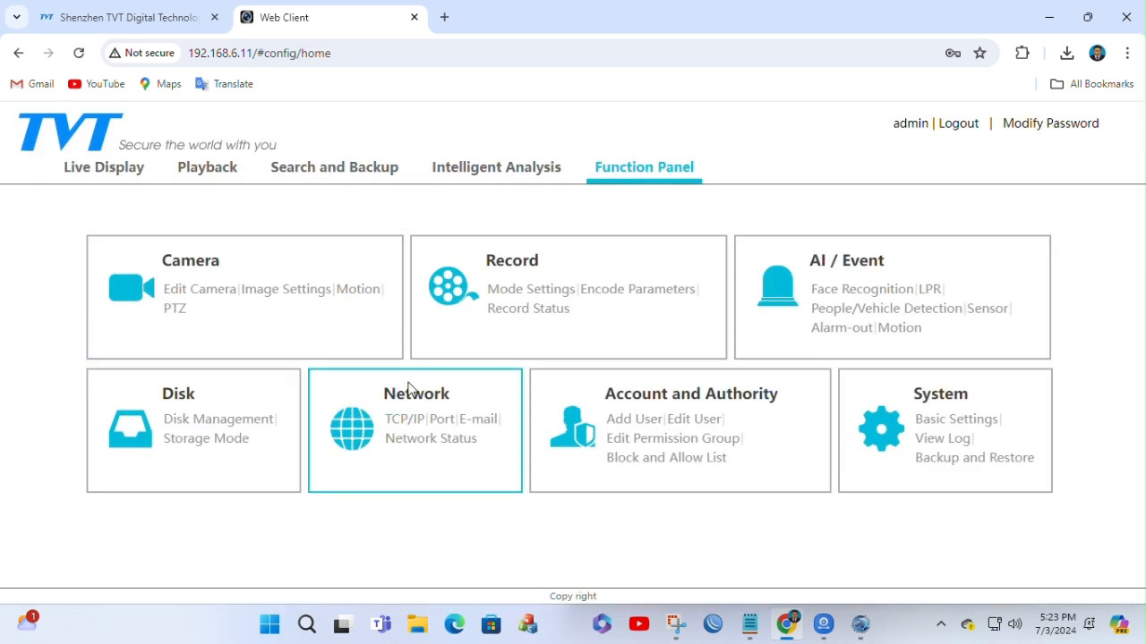
{"action": "left_click", "coordinate": [405, 399]}
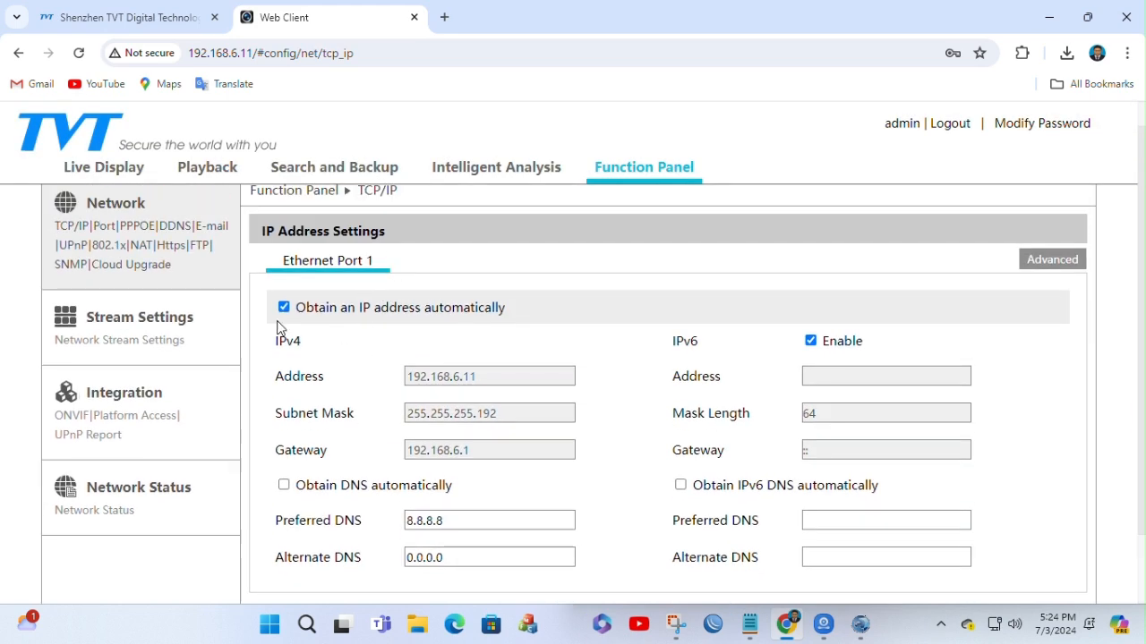
Step: Turn off automatic IP address assignment for Ethernet Port 1
{"action": "left_click", "coordinate": [283, 307]}
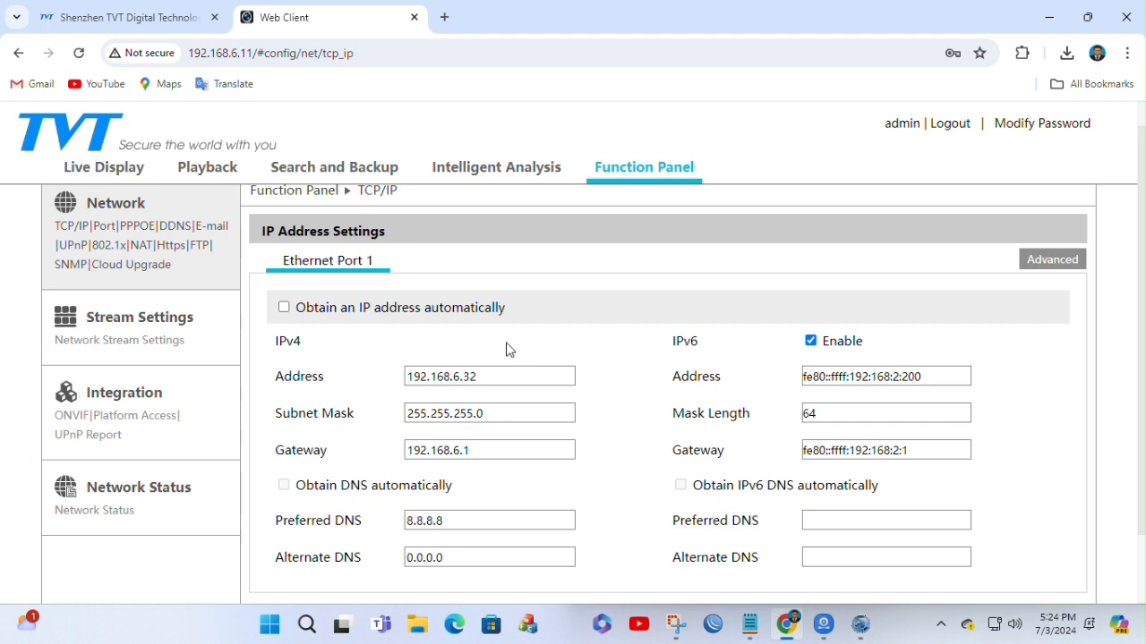
{"action": "scroll", "coordinate": [507, 347], "scroll_direction": "down", "scroll_amount": 1}
{"action": "scroll", "coordinate": [516, 331], "scroll_direction": "up", "scroll_amount": 1}
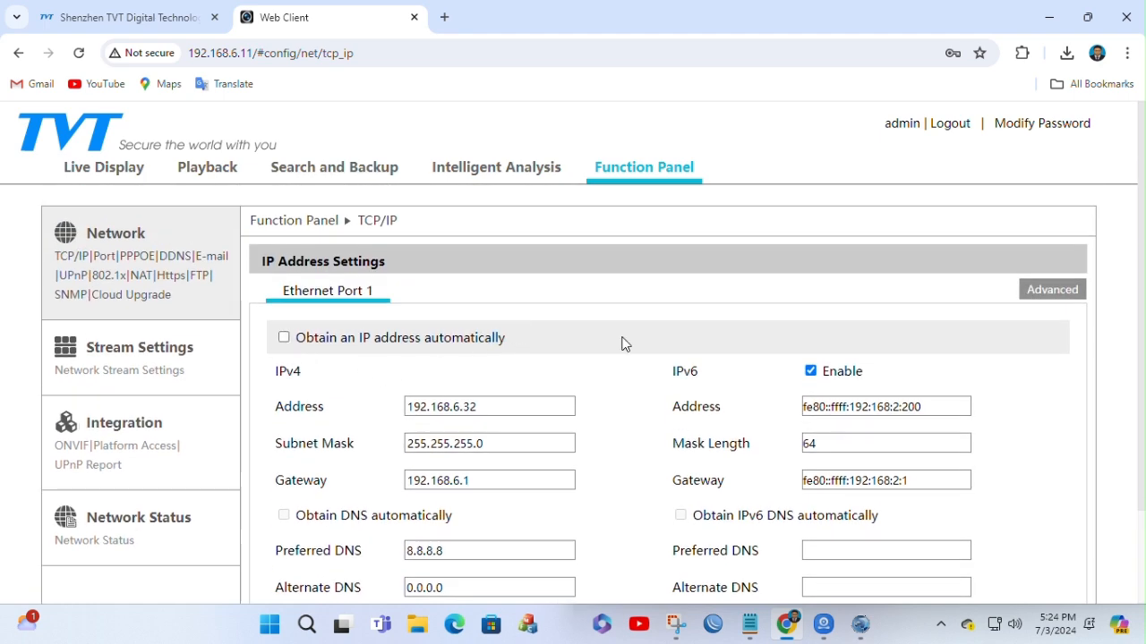
{"action": "scroll", "coordinate": [583, 410], "scroll_direction": "down", "scroll_amount": 1}
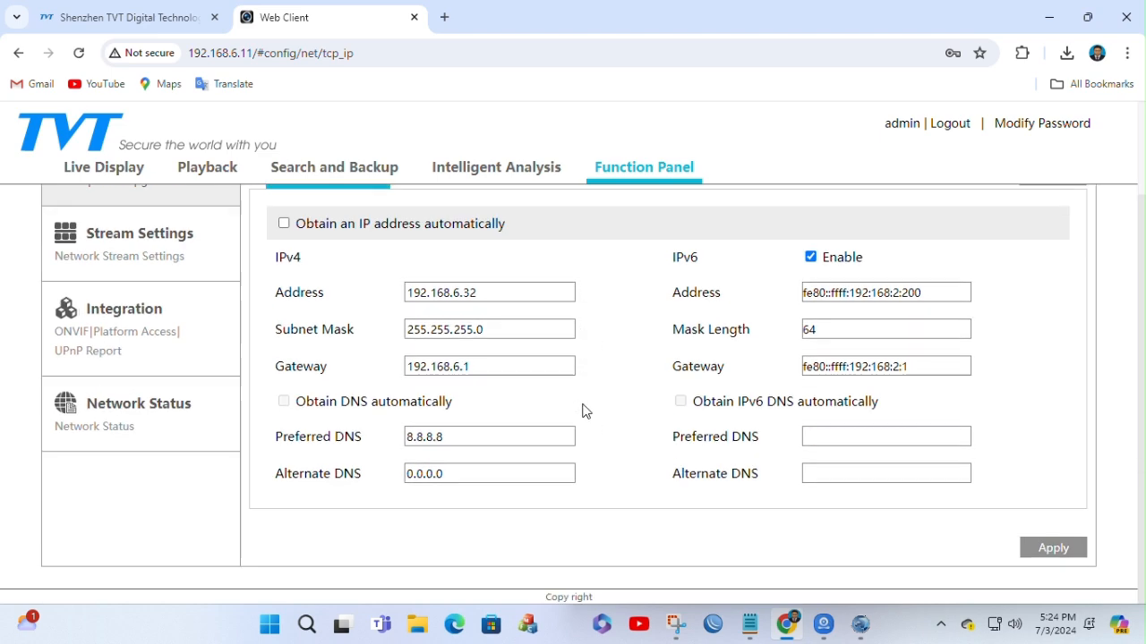
{"action": "scroll", "coordinate": [583, 410], "scroll_direction": "up", "scroll_amount": 1}
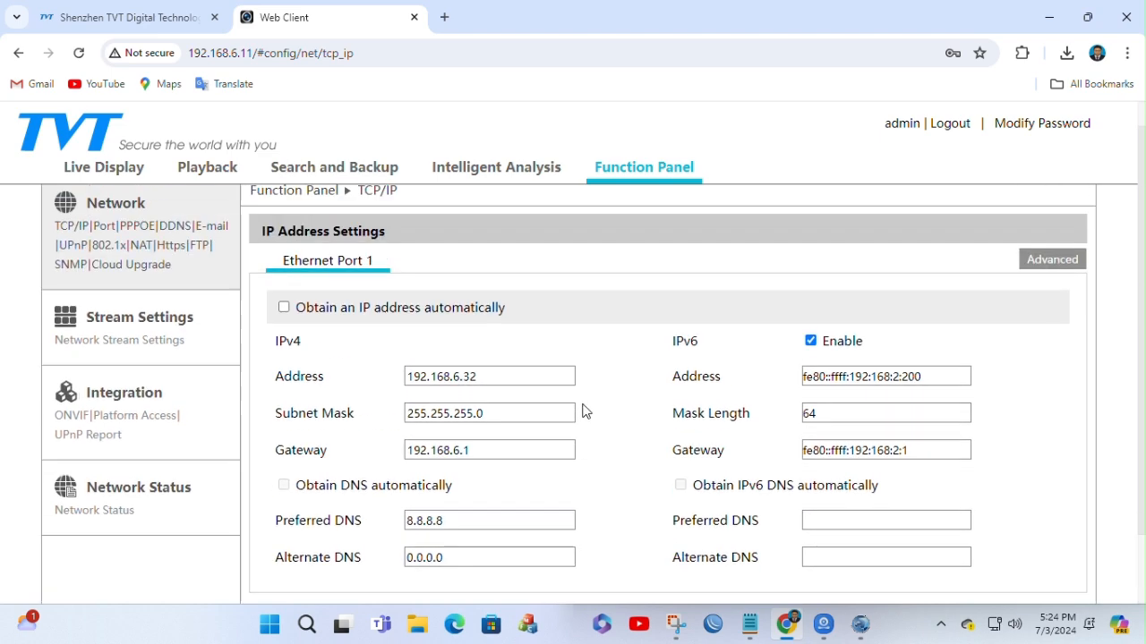
Step: Examine the static IPv4 address, subnet mask, gateway and DNS fields of Ethernet Port 1
{"action": "left_click", "coordinate": [519, 376]}
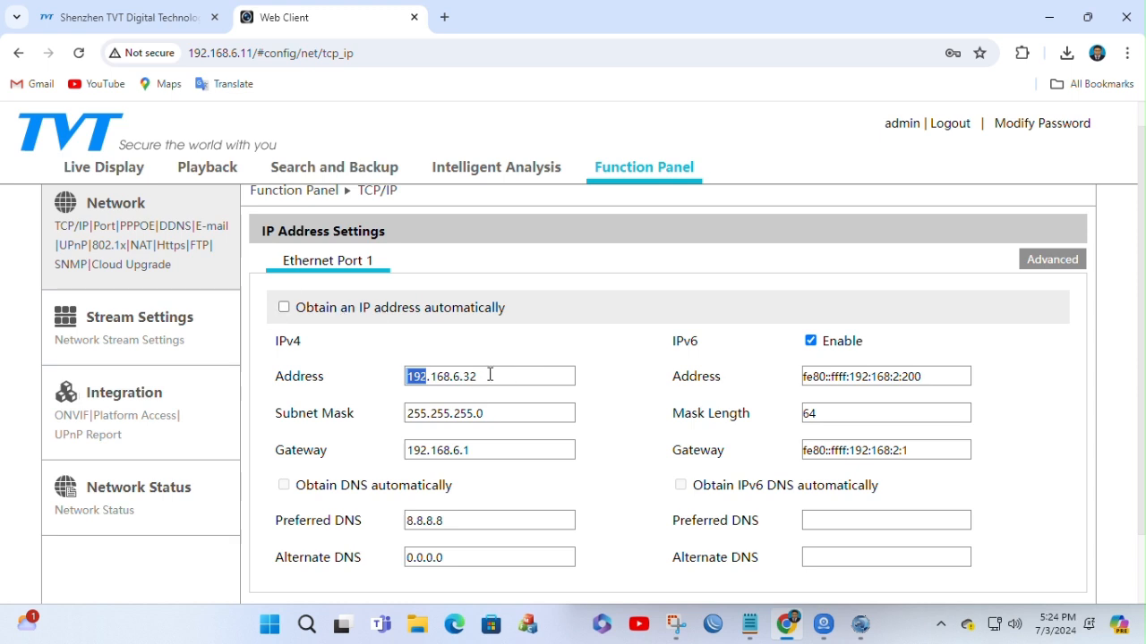
{"action": "left_click", "coordinate": [489, 375]}
{"action": "key", "text": "Tab"}
{"action": "key", "text": "Tab"}
{"action": "key", "text": "Tab"}
{"action": "left_click", "coordinate": [487, 378]}
{"action": "scroll", "coordinate": [503, 362], "scroll_direction": "down", "scroll_amount": 1}
{"action": "scroll", "coordinate": [514, 356], "scroll_direction": "up", "scroll_amount": 2}
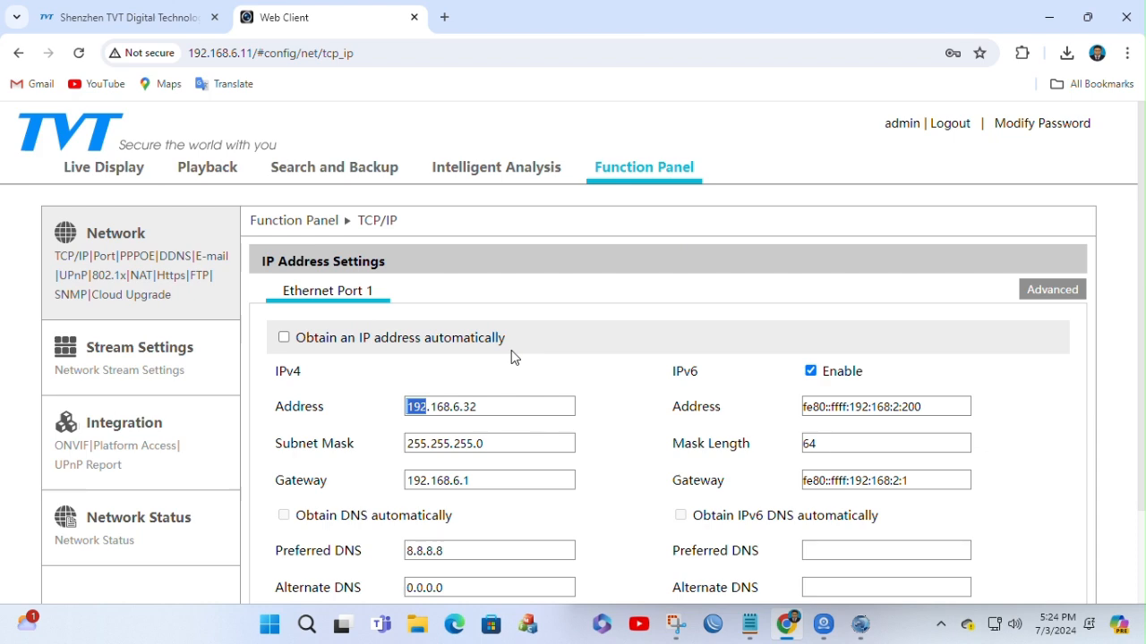
{"action": "scroll", "coordinate": [514, 356], "scroll_direction": "down", "scroll_amount": 1}
{"action": "scroll", "coordinate": [513, 357], "scroll_direction": "up", "scroll_amount": 1}
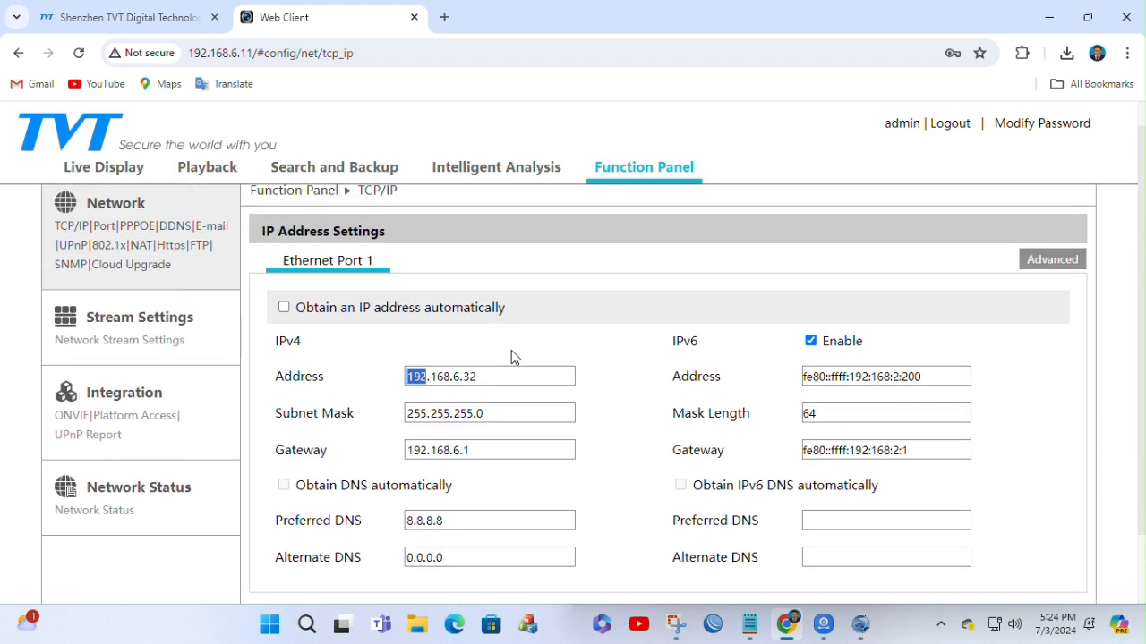
{"action": "scroll", "coordinate": [519, 351], "scroll_direction": "down", "scroll_amount": 1}
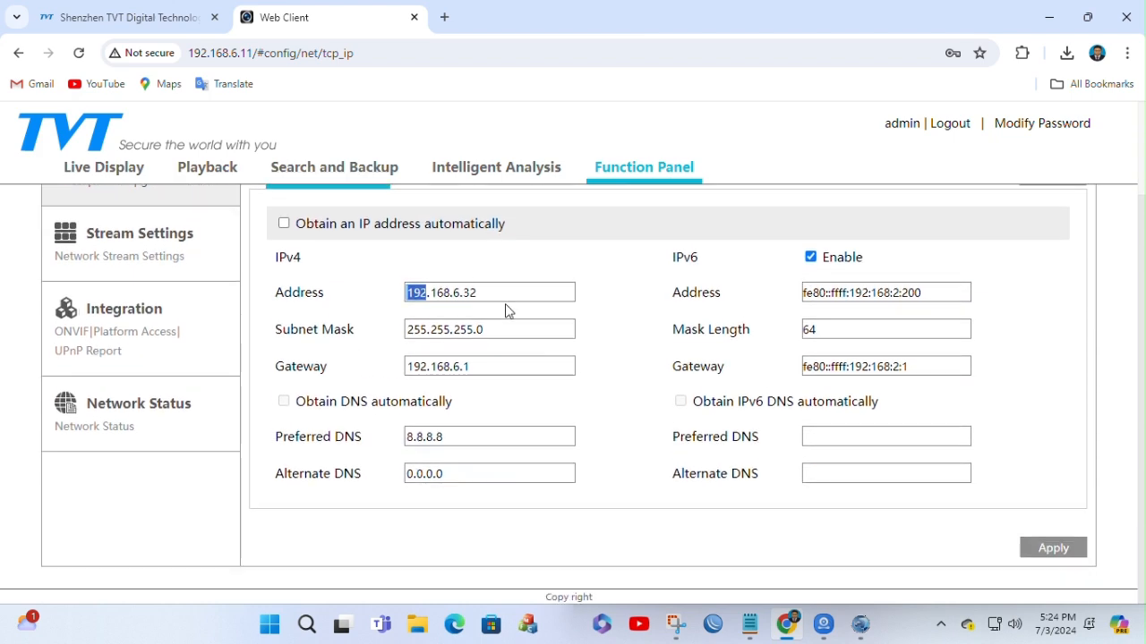
{"action": "scroll", "coordinate": [485, 301], "scroll_direction": "up", "scroll_amount": 2}
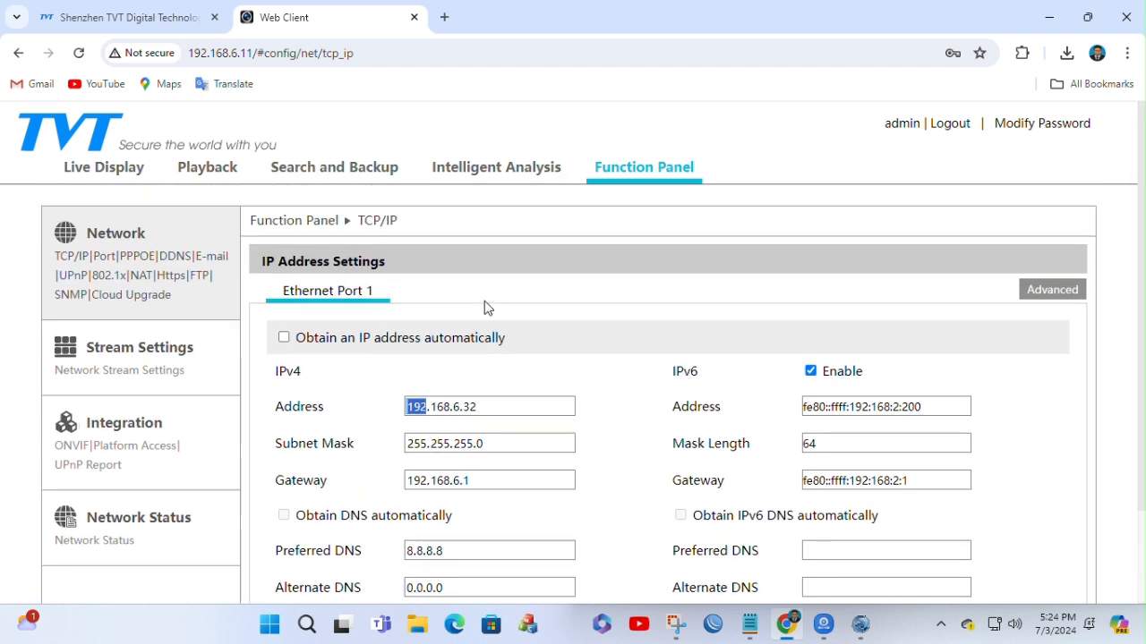
{"action": "scroll", "coordinate": [615, 334], "scroll_direction": "down", "scroll_amount": 2}
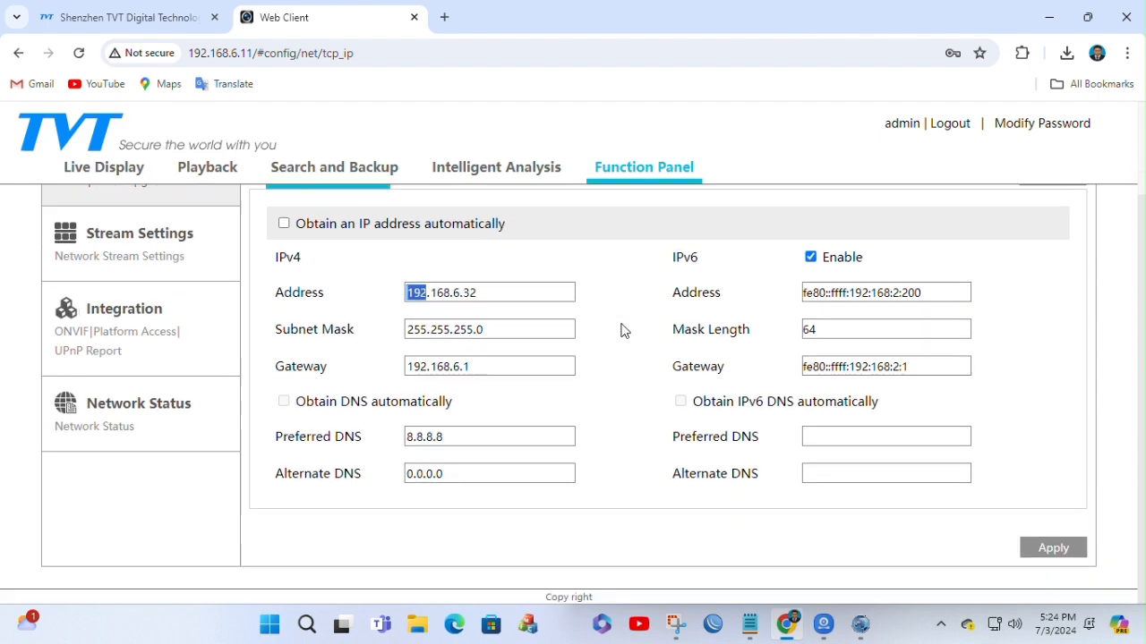
Step: Apply the static IP configuration with address 192.168.6.32 and open the NAT settings page
{"action": "left_click", "coordinate": [1056, 555]}
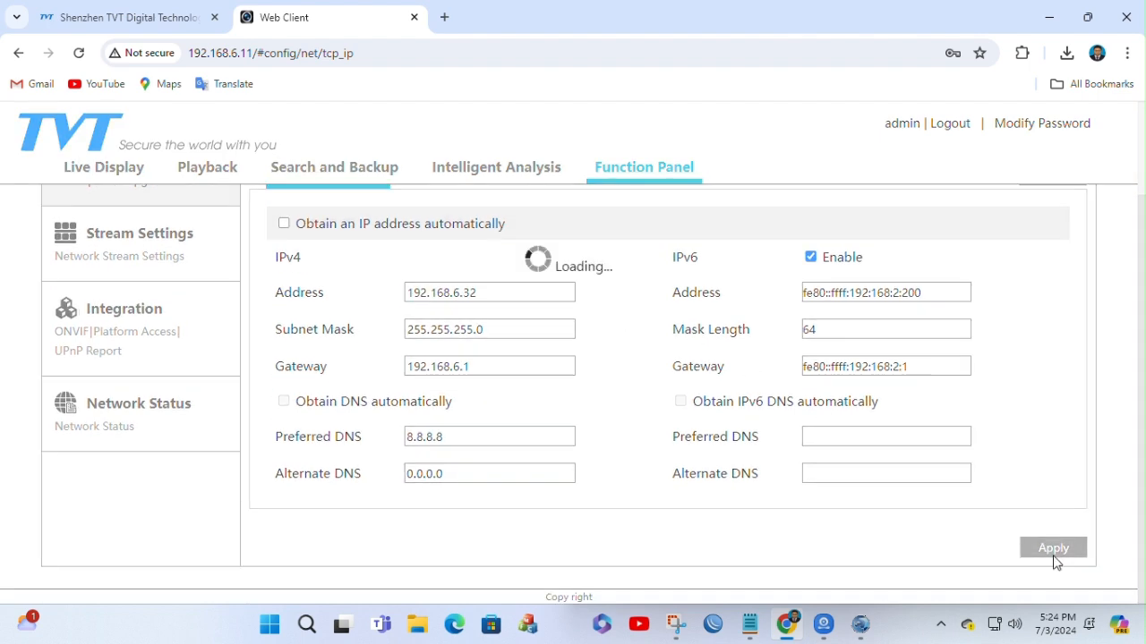
{"action": "left_click", "coordinate": [656, 341]}
{"action": "scroll", "coordinate": [465, 350], "scroll_direction": "up", "scroll_amount": 2}
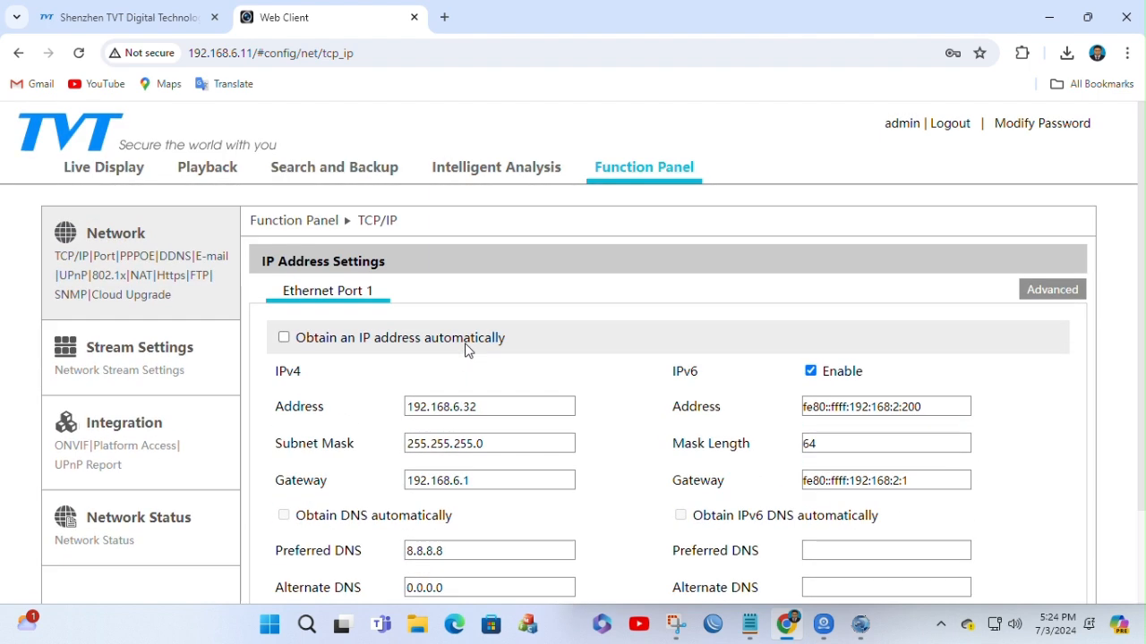
{"action": "left_click", "coordinate": [141, 277]}
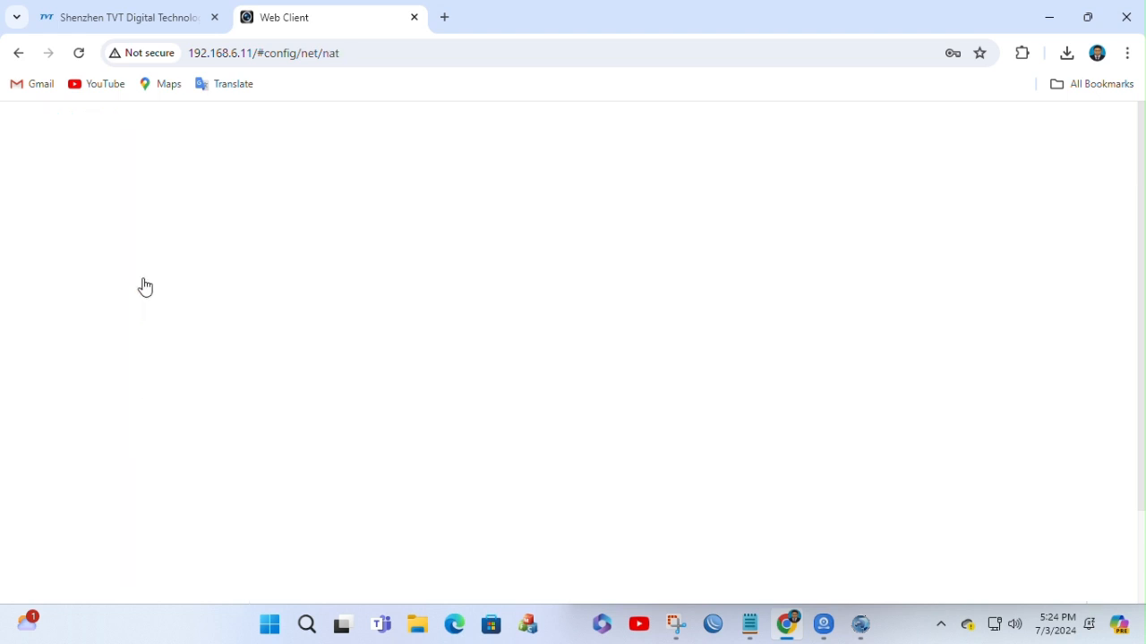